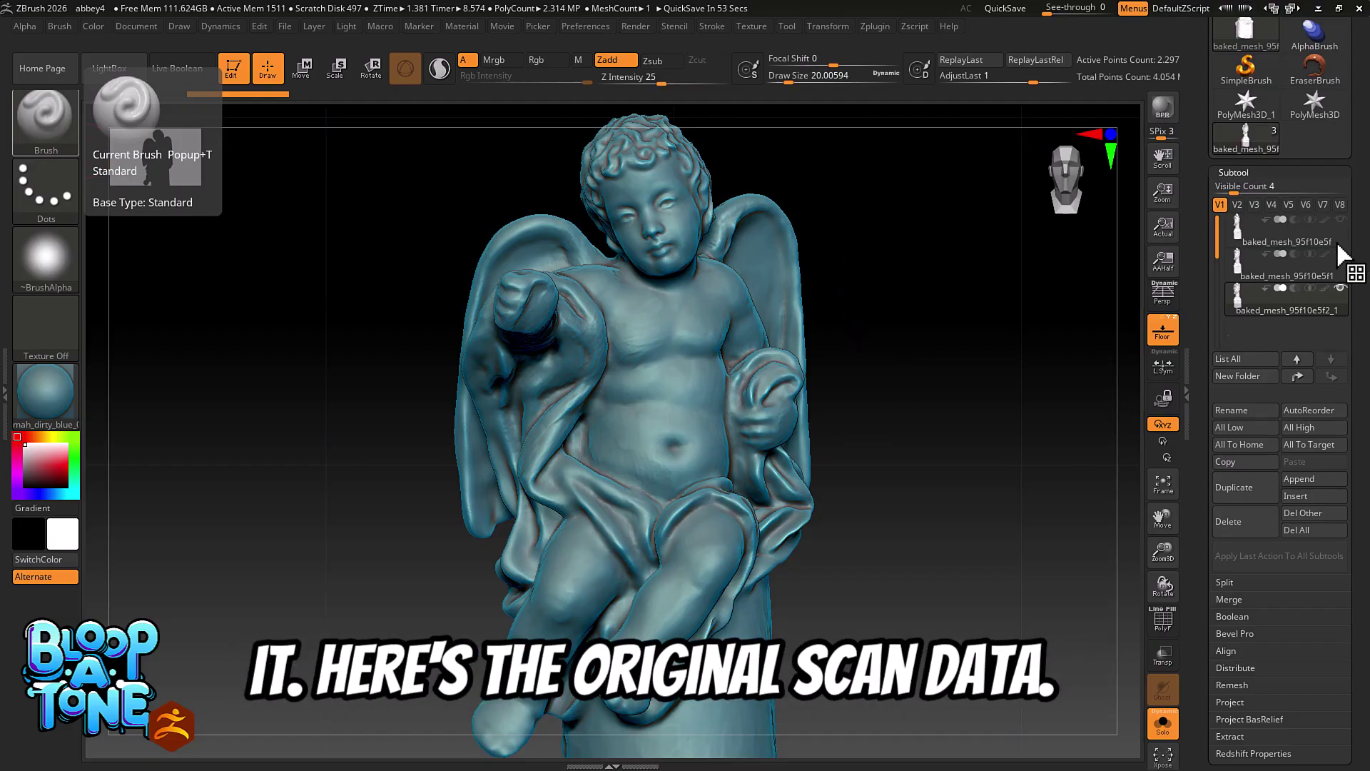
# - Compare the original scan subtool baked_mesh_95f10e5f with the cleaned-up baked_mesh_95f10e5f1, examining the cherub's face and upper body
pyautogui.click(1284, 241)
pyautogui.moveTo(988, 373)
pyautogui.mouseDown()
pyautogui.moveTo(789, 392)
pyautogui.moveTo(970, 389)
pyautogui.mouseUp()
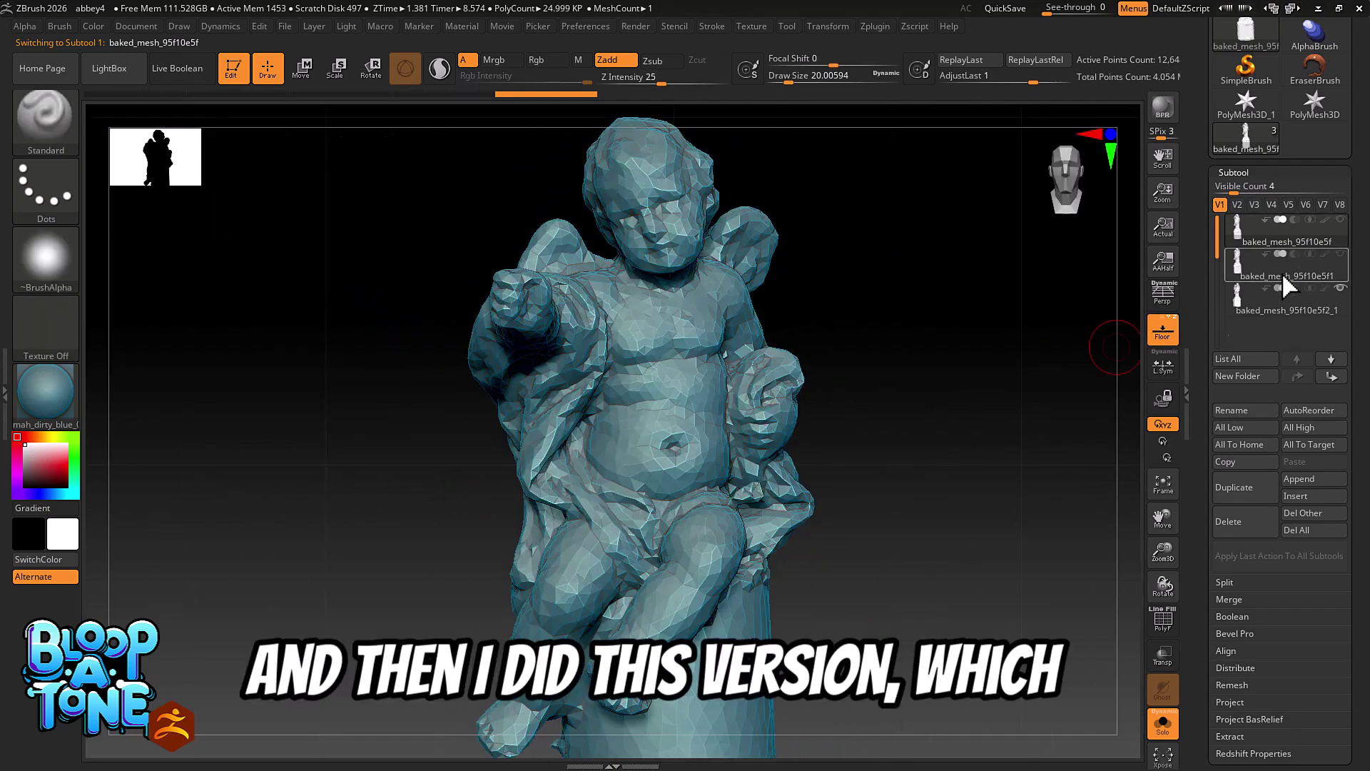
pyautogui.click(1284, 277)
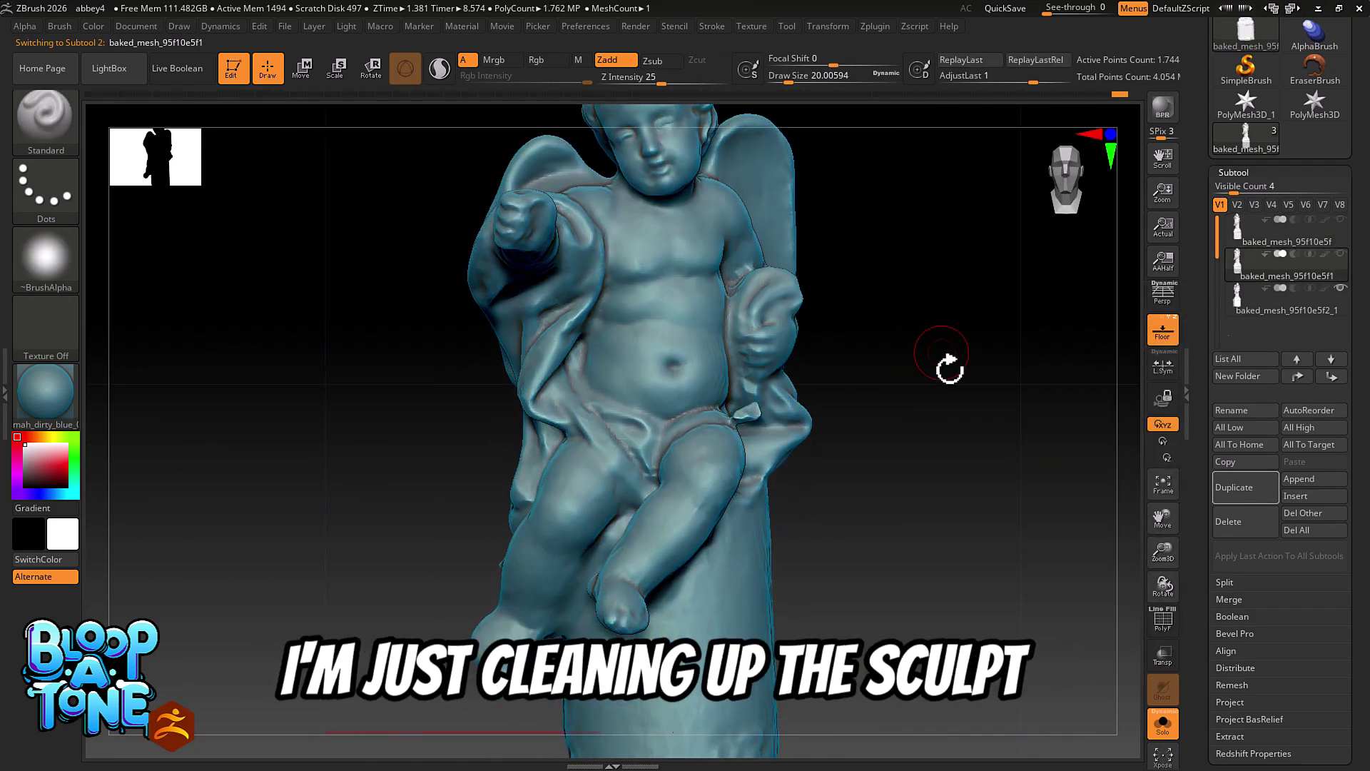
pyautogui.moveTo(949, 367); pyautogui.dragTo(877, 382)
pyautogui.moveTo(911, 425)
pyautogui.mouseDown()
pyautogui.moveTo(820, 425)
pyautogui.moveTo(925, 434)
pyautogui.moveTo(911, 437)
pyautogui.moveTo(930, 431)
pyautogui.moveTo(918, 404)
pyautogui.moveTo(921, 497)
pyautogui.moveTo(917, 425)
pyautogui.moveTo(941, 497)
pyautogui.mouseUp()
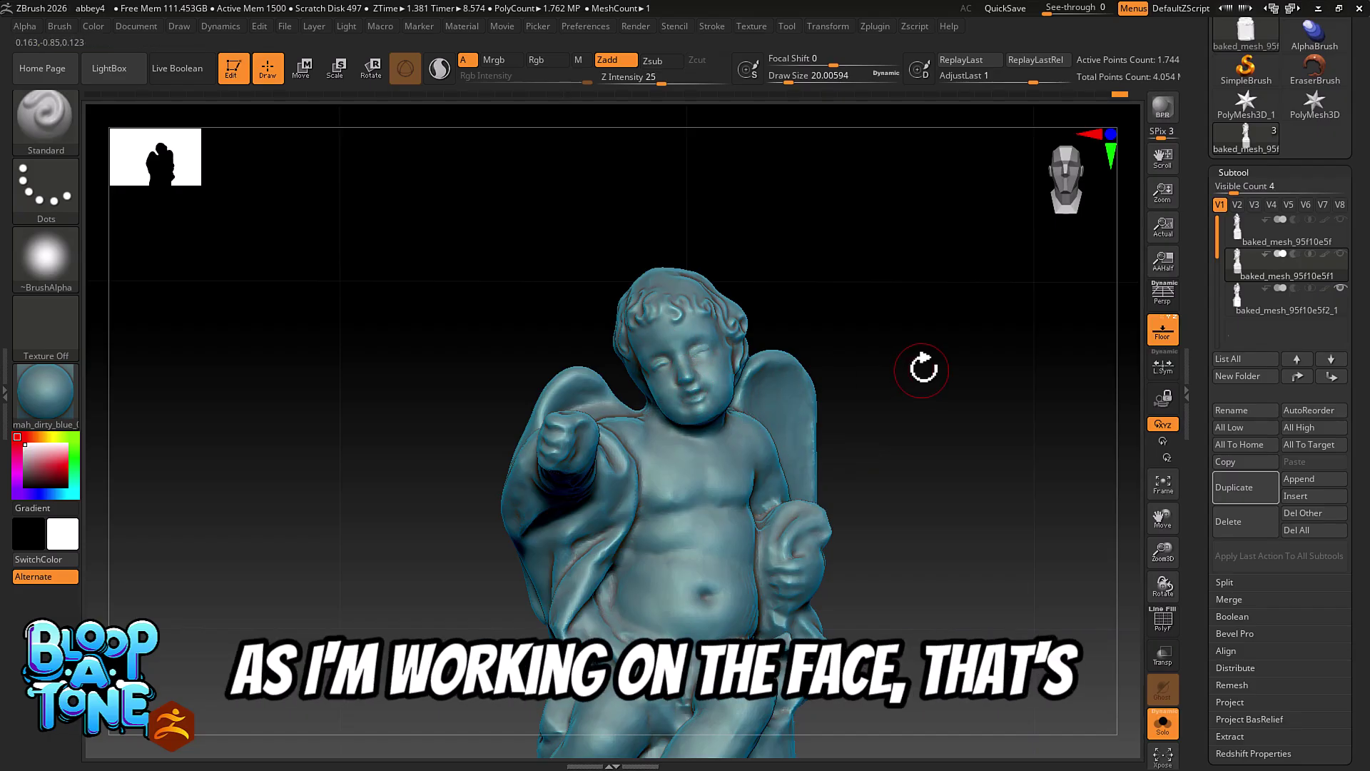
pyautogui.keyDown('alt'); pyautogui.moveTo(908, 354); pyautogui.dragTo(978, 517); pyautogui.keyUp('alt')
pyautogui.keyDown('alt'); pyautogui.moveTo(959, 368); pyautogui.dragTo(970, 396); pyautogui.keyUp('alt')
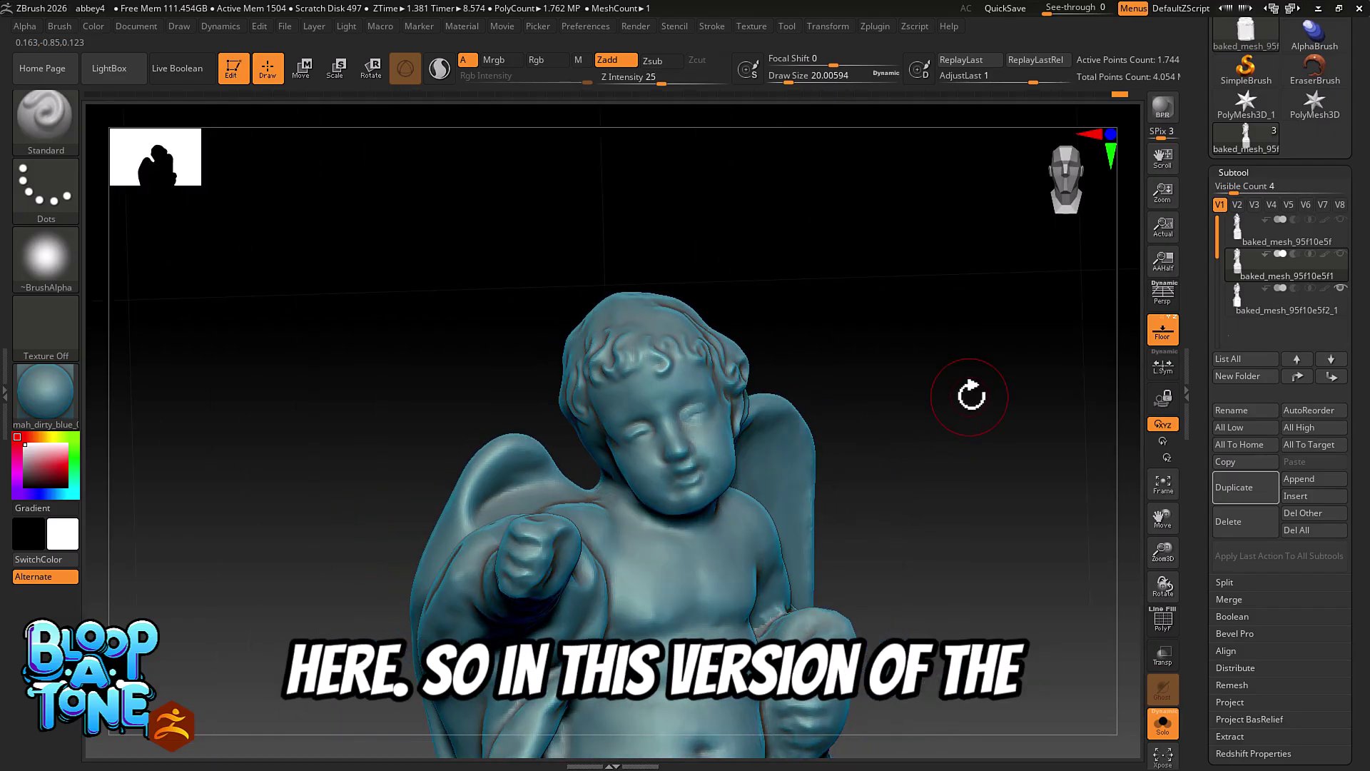
# - Switch to the subtool baked_mesh_95f10e5f2_1 and examine the head's tilt and the statue's alignment with the grid from front and above
pyautogui.click(1267, 308)
pyautogui.moveTo(1018, 505); pyautogui.dragTo(1006, 449)
pyautogui.moveTo(1095, 450); pyautogui.dragTo(1009, 459)
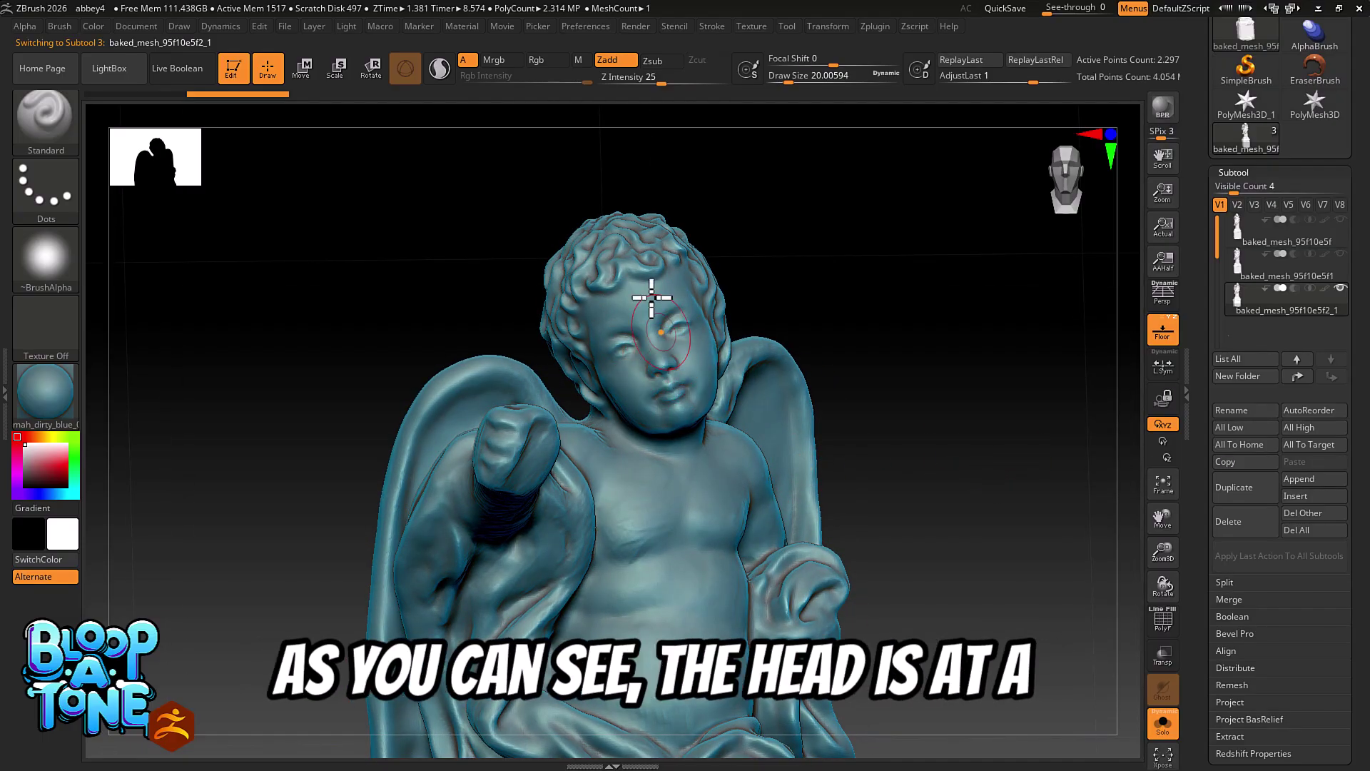
pyautogui.keyDown('shift'); pyautogui.moveTo(902, 352); pyautogui.dragTo(908, 367); pyautogui.keyUp('shift')
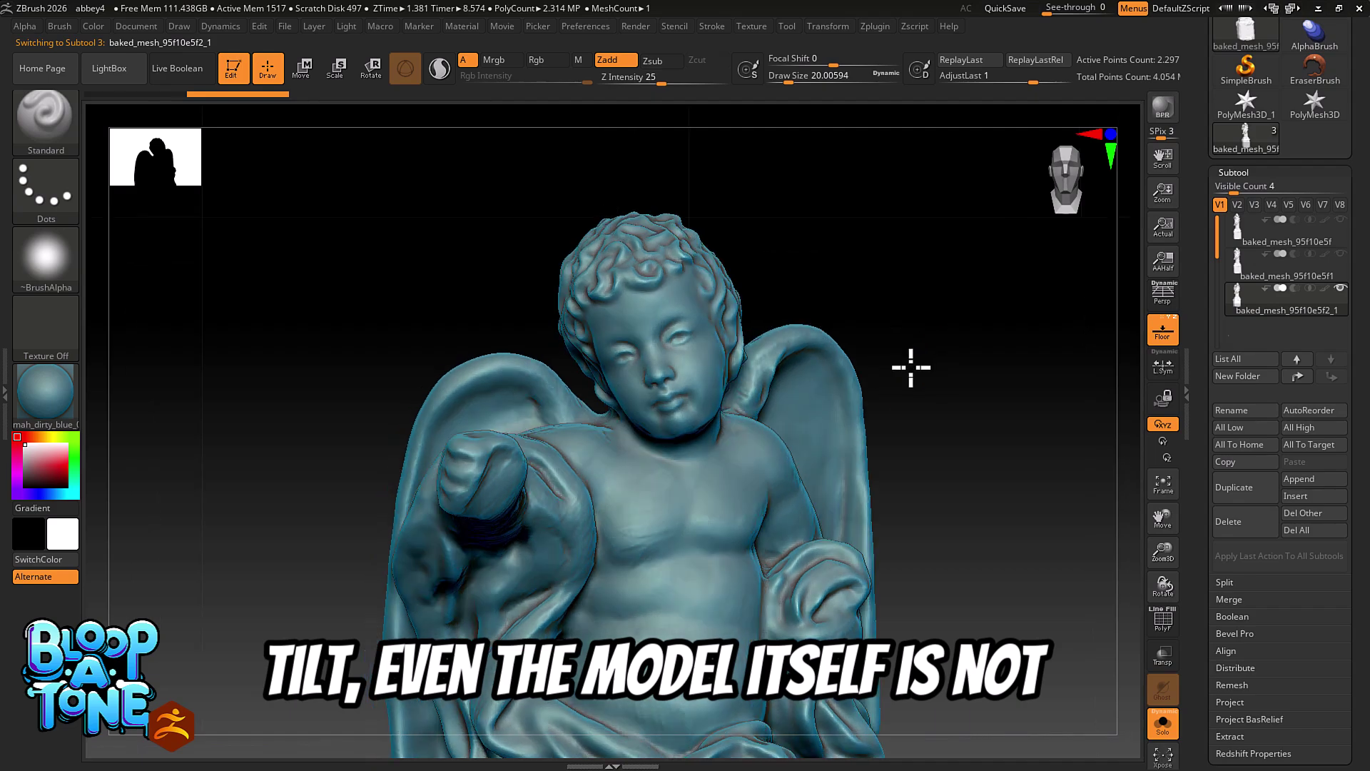
pyautogui.keyDown('alt'); pyautogui.moveTo(1018, 392); pyautogui.dragTo(859, 379); pyautogui.keyUp('alt')
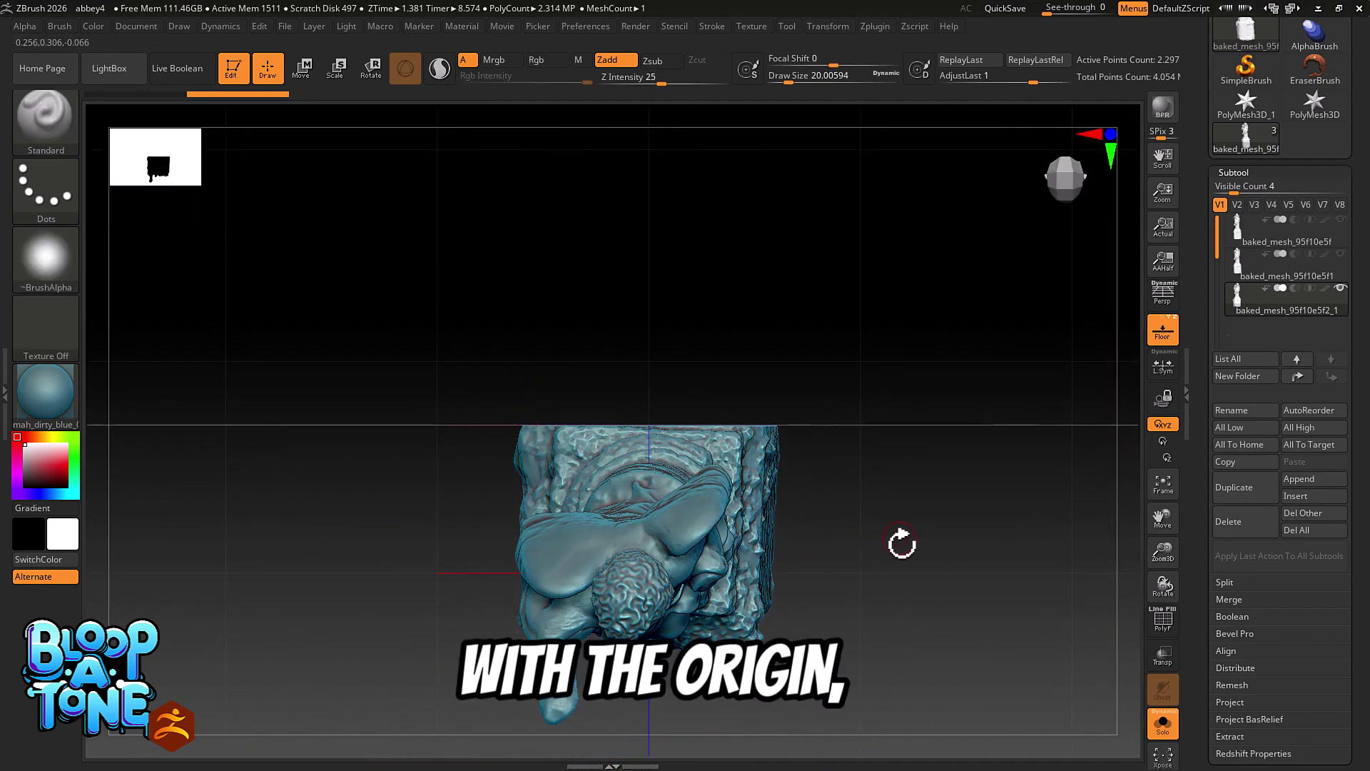
pyautogui.moveTo(869, 623); pyautogui.dragTo(911, 492)
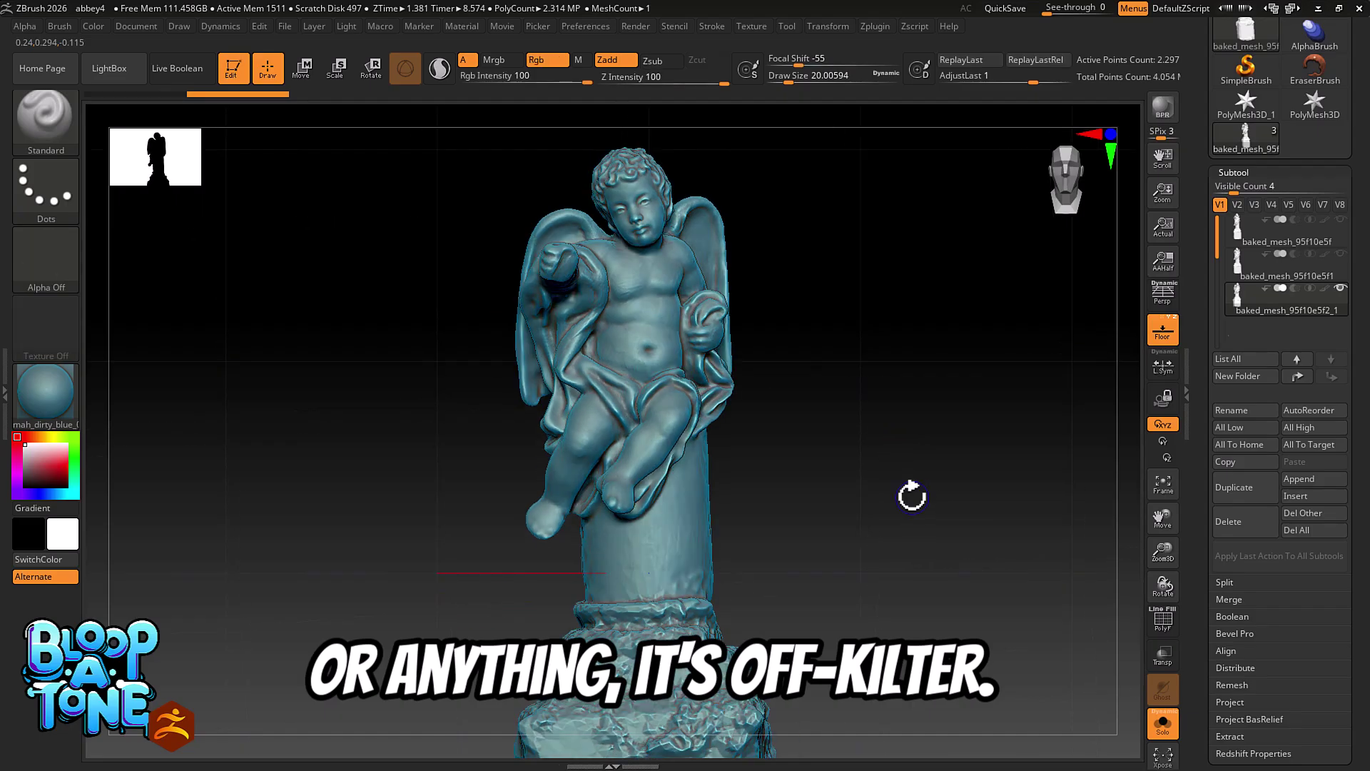
pyautogui.keyDown('alt'); pyautogui.moveTo(849, 421); pyautogui.dragTo(862, 543); pyautogui.keyUp('alt')
pyautogui.moveTo(858, 366); pyautogui.dragTo(824, 390)
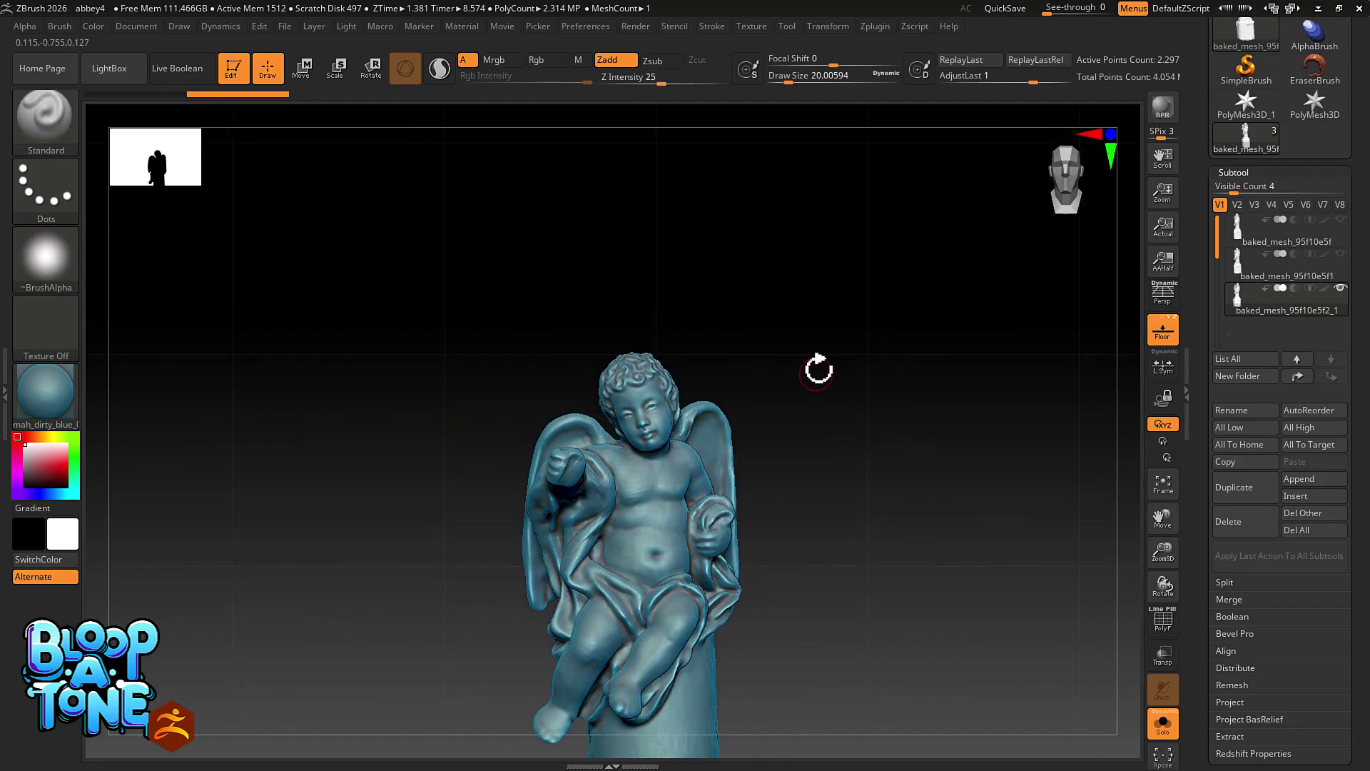
pyautogui.moveTo(818, 377); pyautogui.dragTo(911, 388)
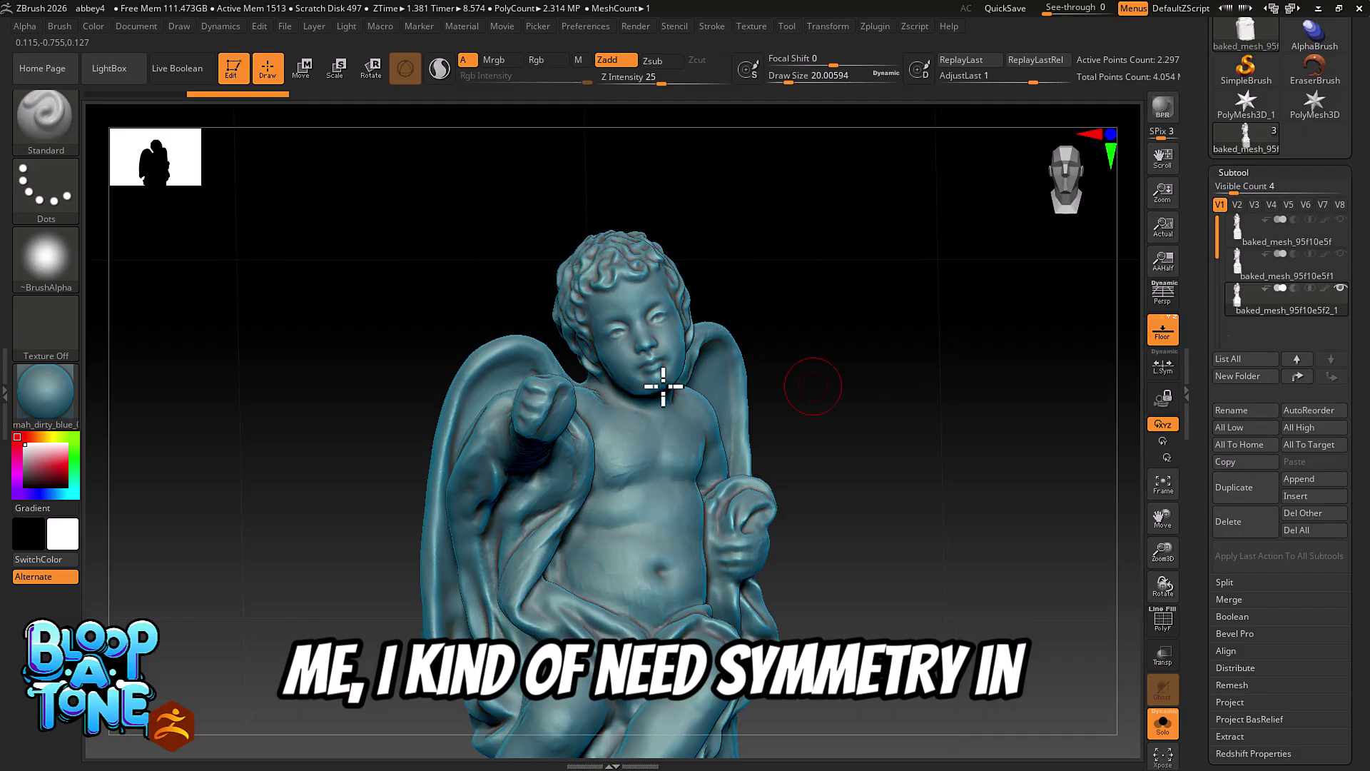
pyautogui.moveTo(902, 354); pyautogui.dragTo(905, 425)
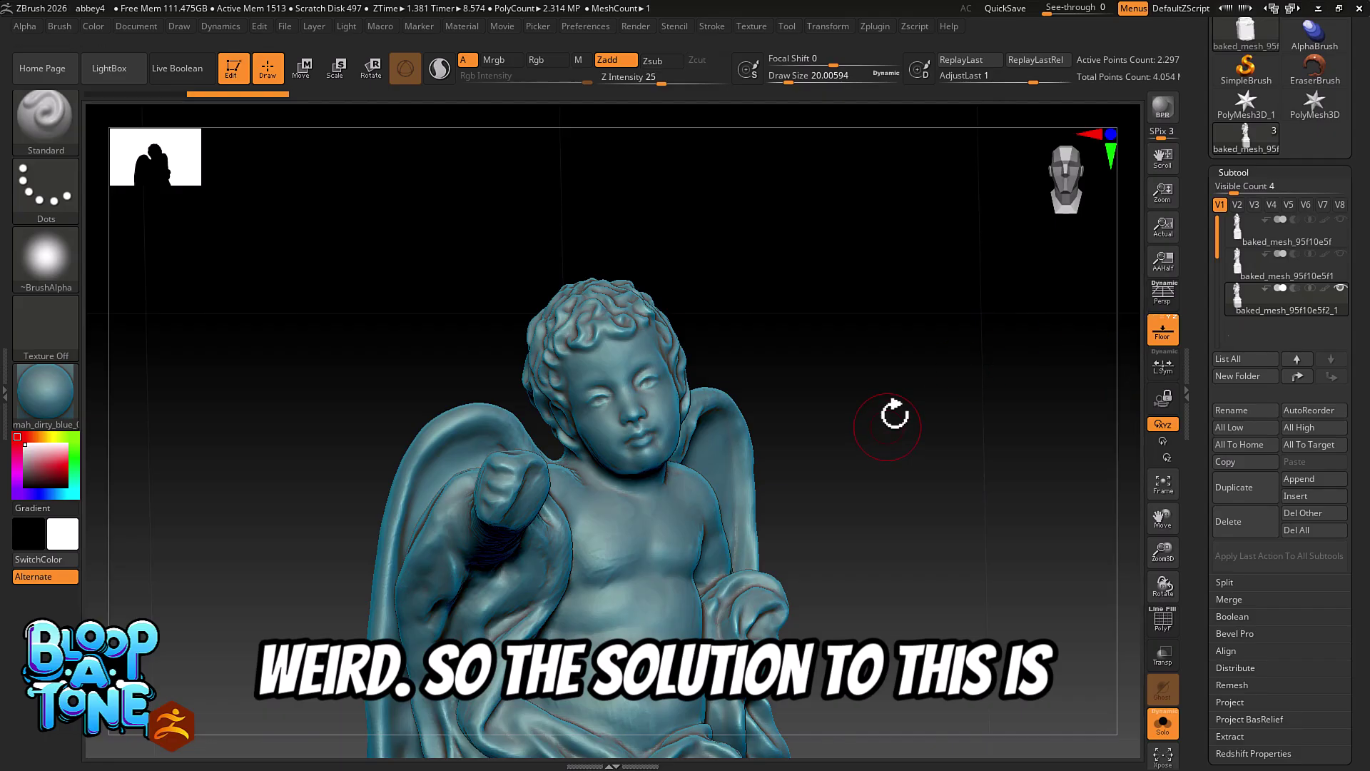
# - Make baked_mesh_95f10e5f1 the active subtool and check its mirrored brush points against the grid from front and above
pyautogui.click(1259, 282)
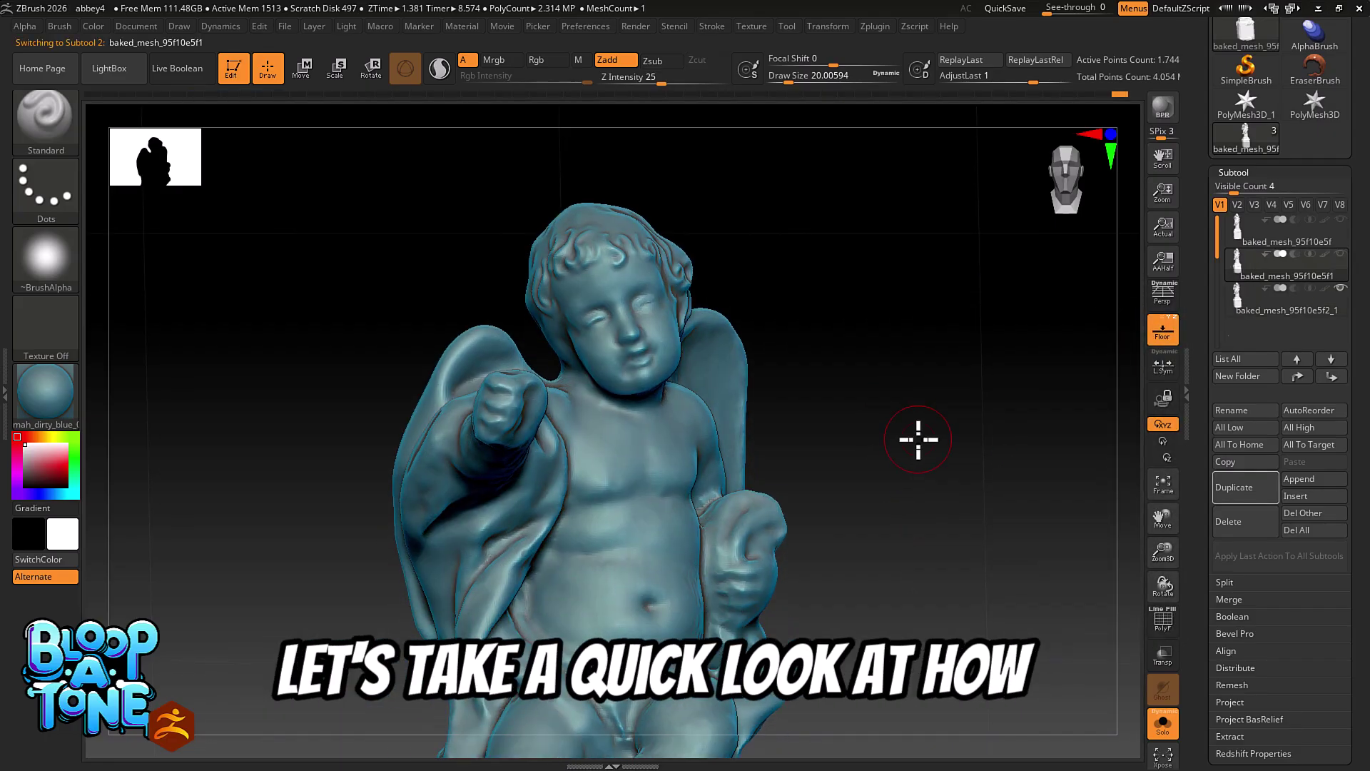
pyautogui.moveTo(925, 423); pyautogui.dragTo(711, 400)
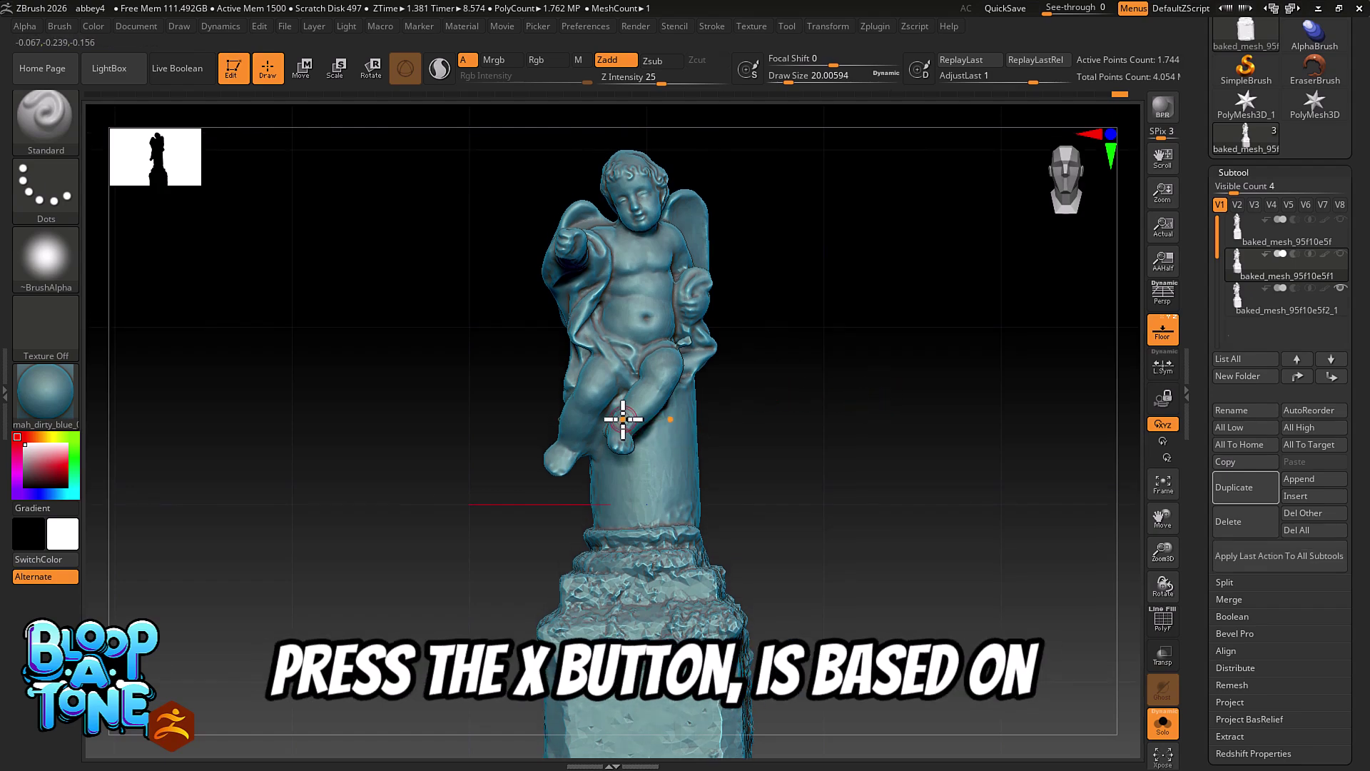
pyautogui.moveTo(859, 362); pyautogui.dragTo(851, 514)
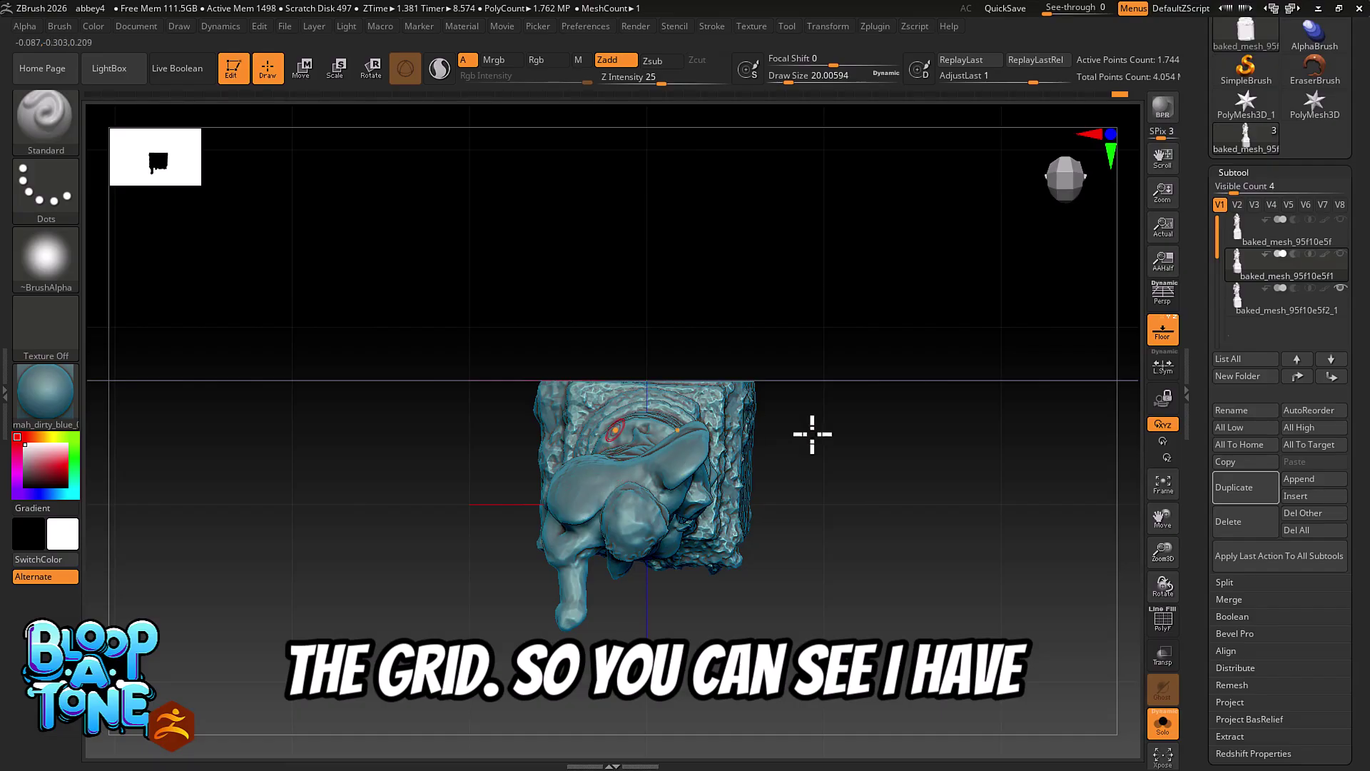
pyautogui.click(827, 26)
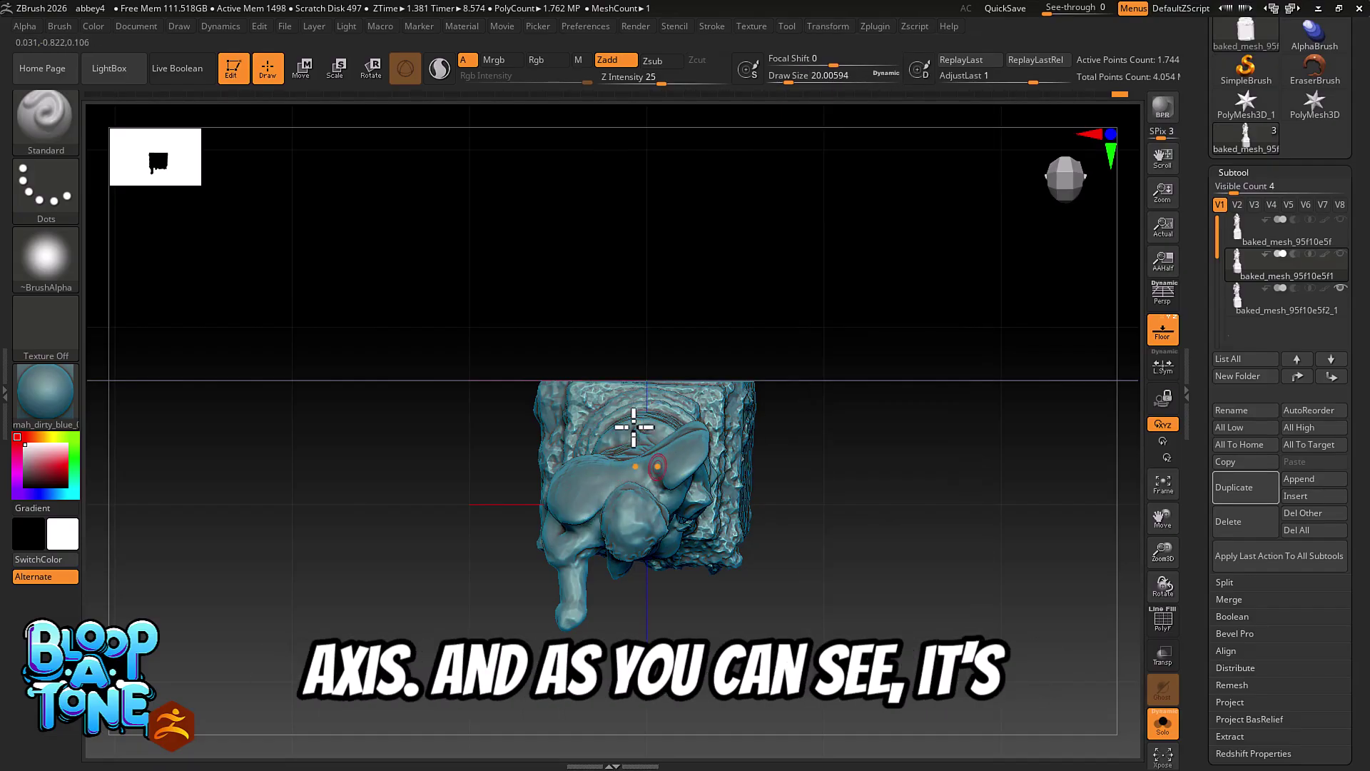
pyautogui.moveTo(889, 557); pyautogui.dragTo(874, 422)
# - Move the whole statue along the X axis away from the grid's origin and return to draw mode
pyautogui.press('w')
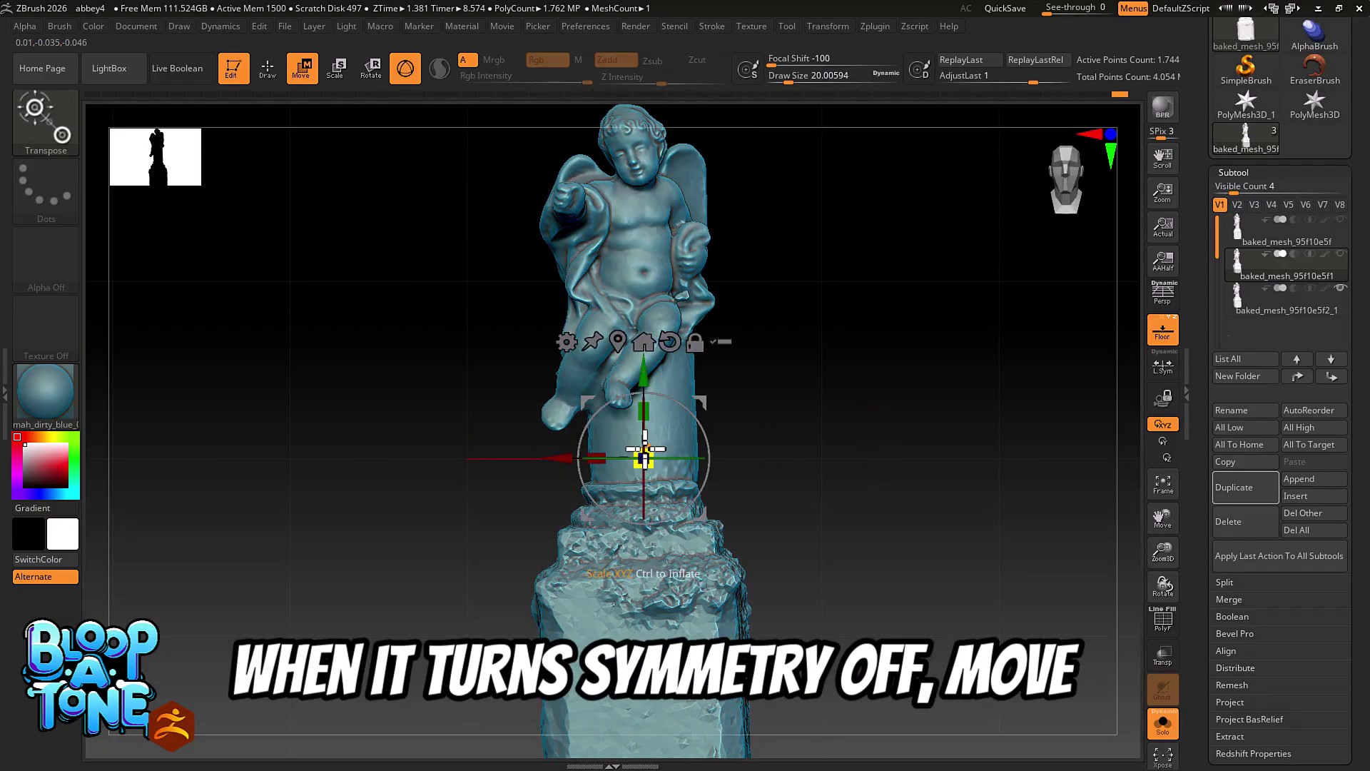
pyautogui.moveTo(559, 457); pyautogui.dragTo(315, 455)
pyautogui.keyDown('alt'); pyautogui.moveTo(826, 613); pyautogui.dragTo(780, 516); pyautogui.keyUp('alt')
pyautogui.press('q')
# - Turn X symmetry back on and check where the mirrored brush point falls relative to the offset statue
pyautogui.keyDown('alt'); pyautogui.moveTo(782, 452); pyautogui.dragTo(892, 448); pyautogui.keyUp('alt')
pyautogui.press('x')
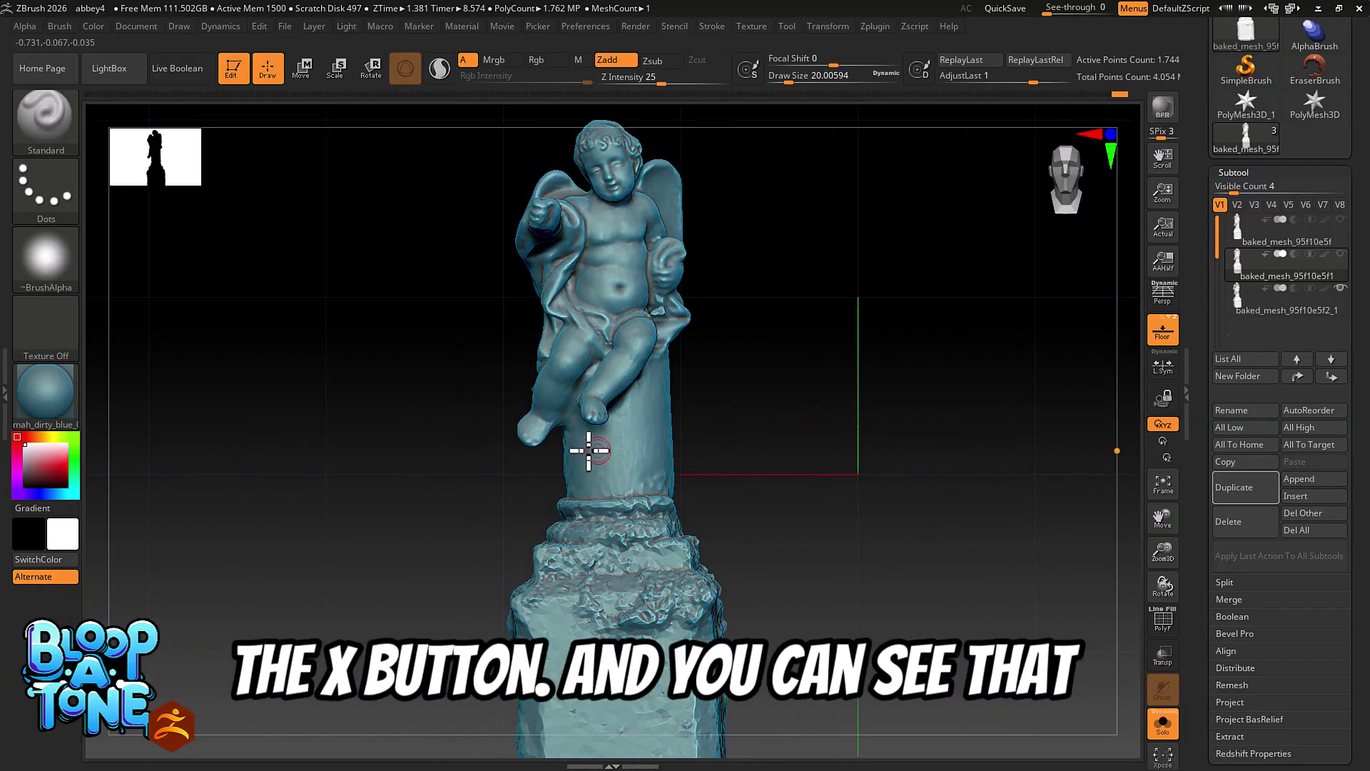
pyautogui.keyDown('alt'); pyautogui.moveTo(746, 460); pyautogui.dragTo(431, 458); pyautogui.keyUp('alt')
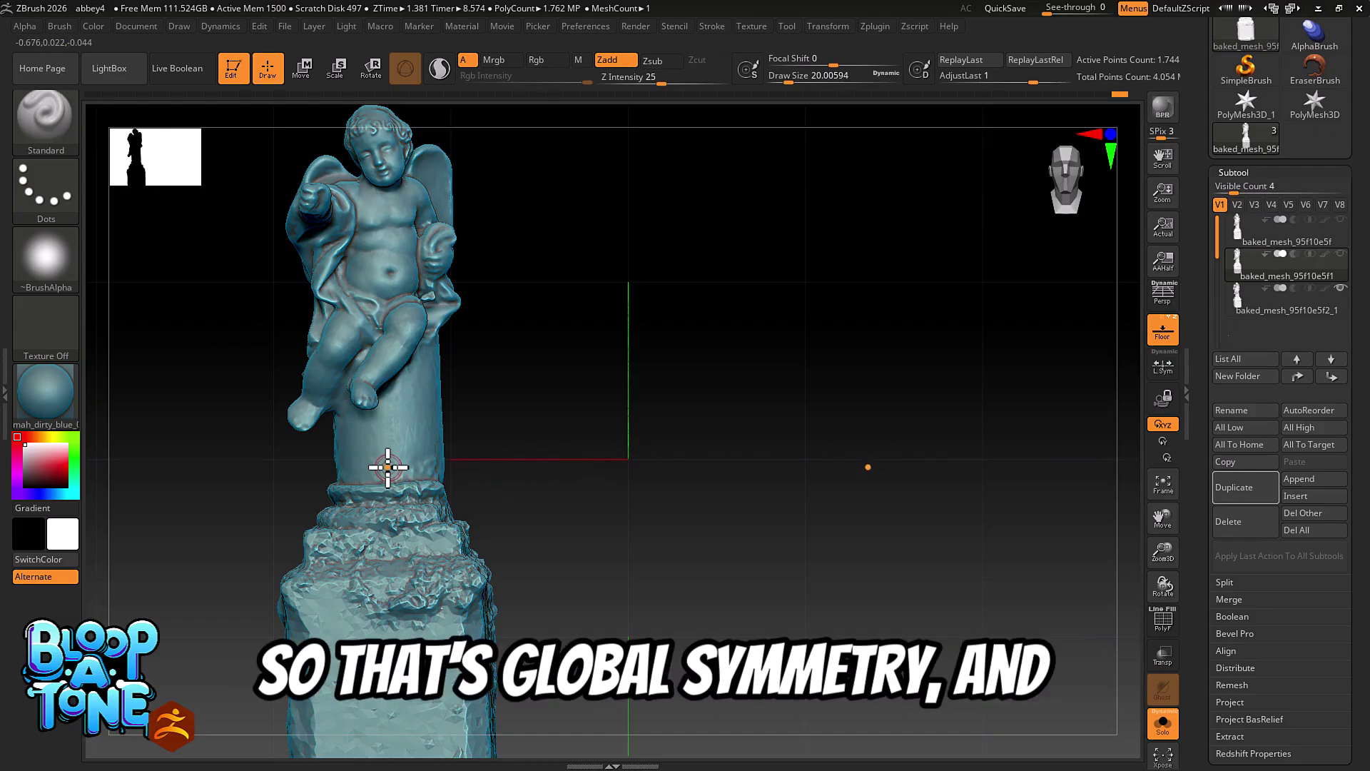
# - Turn on Local Symmetry with its Dynamic option switched off
pyautogui.click(1163, 367)
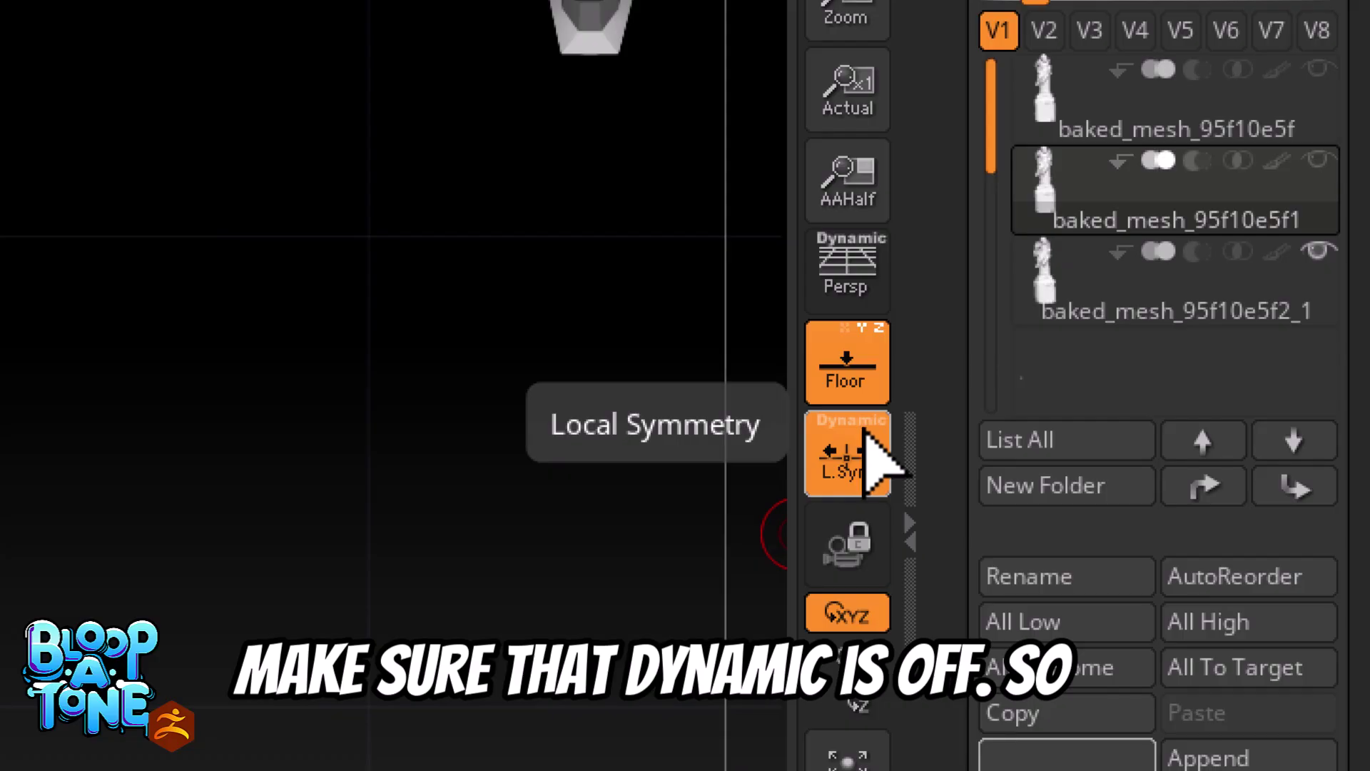
pyautogui.click(866, 431)
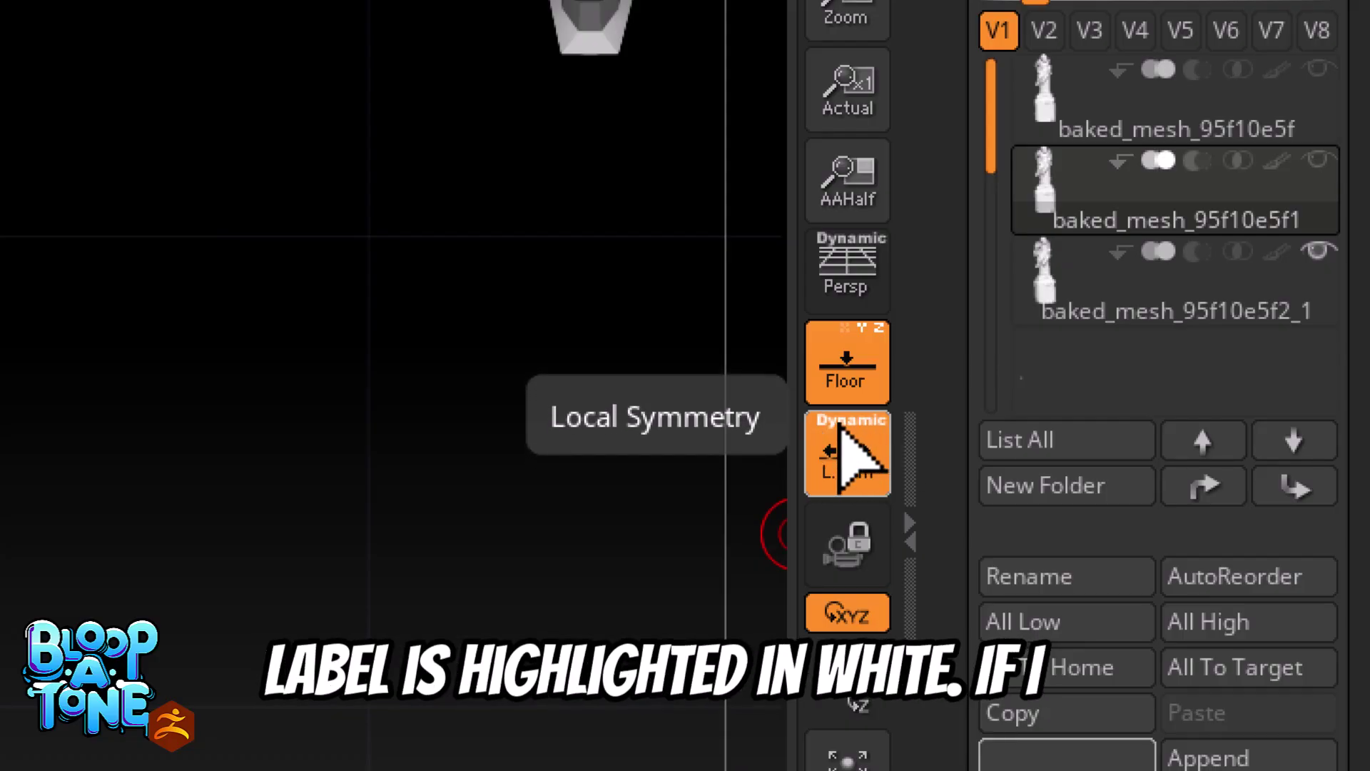
pyautogui.click(849, 425)
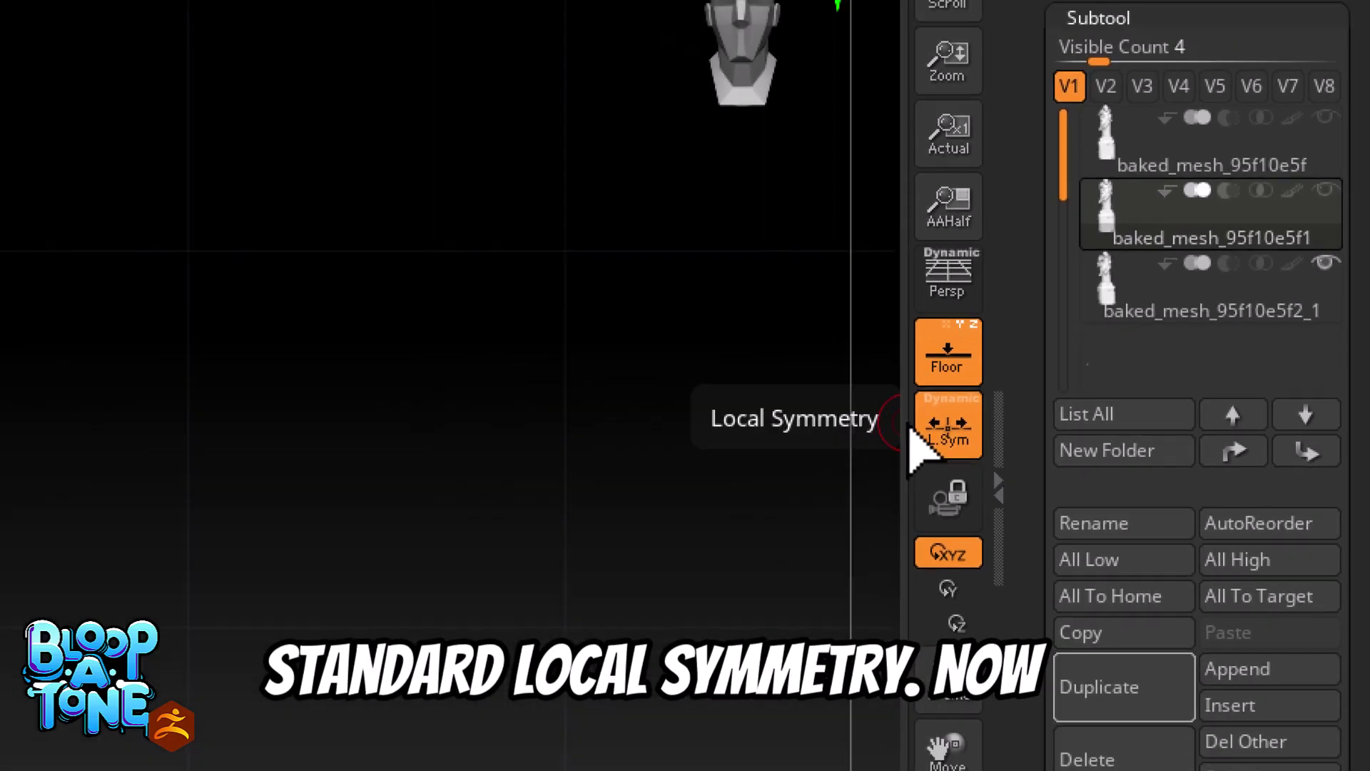
# - Examine how standard local symmetry lines up with the offset statue and its tilted face
pyautogui.keyDown('alt'); pyautogui.moveTo(519, 483); pyautogui.dragTo(678, 464); pyautogui.keyUp('alt')
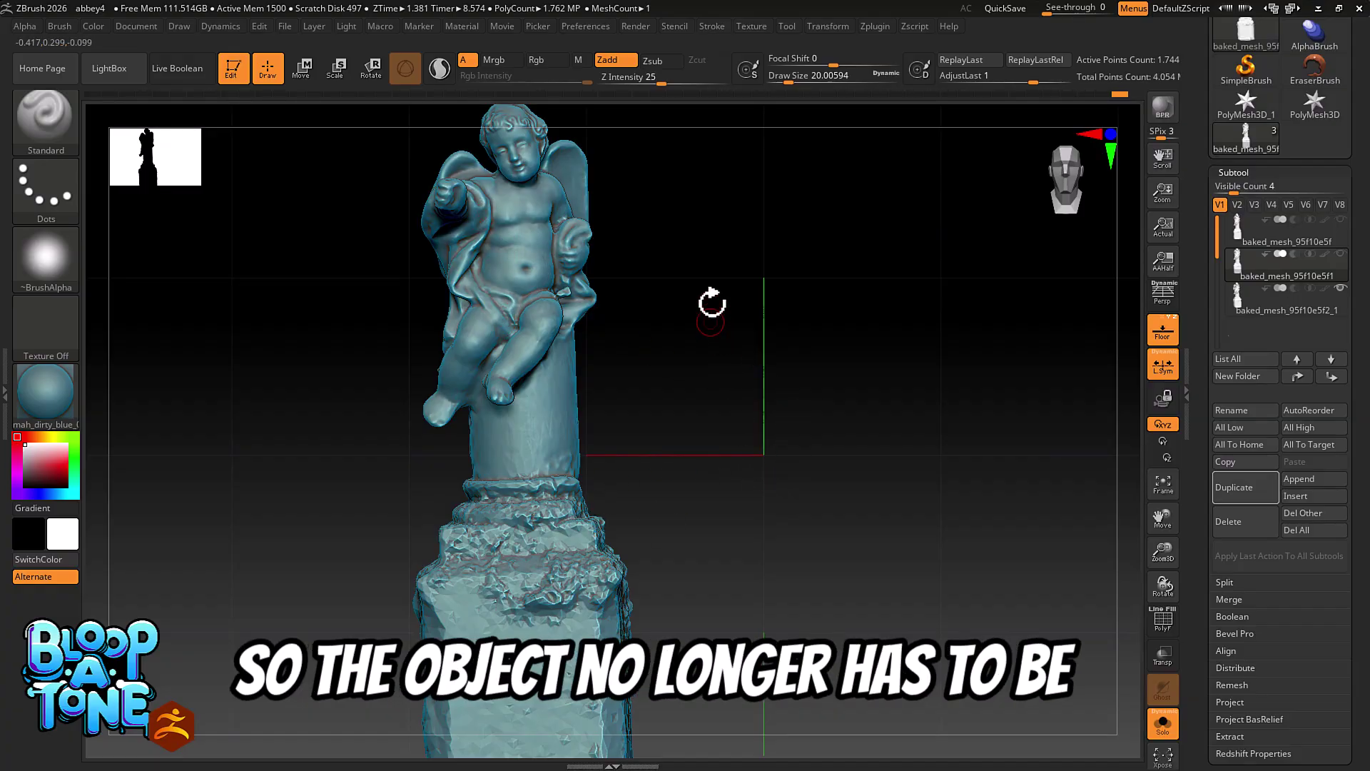
pyautogui.keyDown('shift'); pyautogui.moveTo(709, 299); pyautogui.dragTo(697, 431, button='right'); pyautogui.keyUp('shift')
pyautogui.keyDown('ctrl'); pyautogui.moveTo(713, 367); pyautogui.dragTo(985, 429, button='right'); pyautogui.keyUp('ctrl')
pyautogui.keyDown('shift'); pyautogui.moveTo(1027, 324); pyautogui.dragTo(958, 726, button='right'); pyautogui.keyUp('shift')
pyautogui.keyDown('alt'); pyautogui.moveTo(923, 307); pyautogui.dragTo(951, 614, button='right'); pyautogui.keyUp('alt')
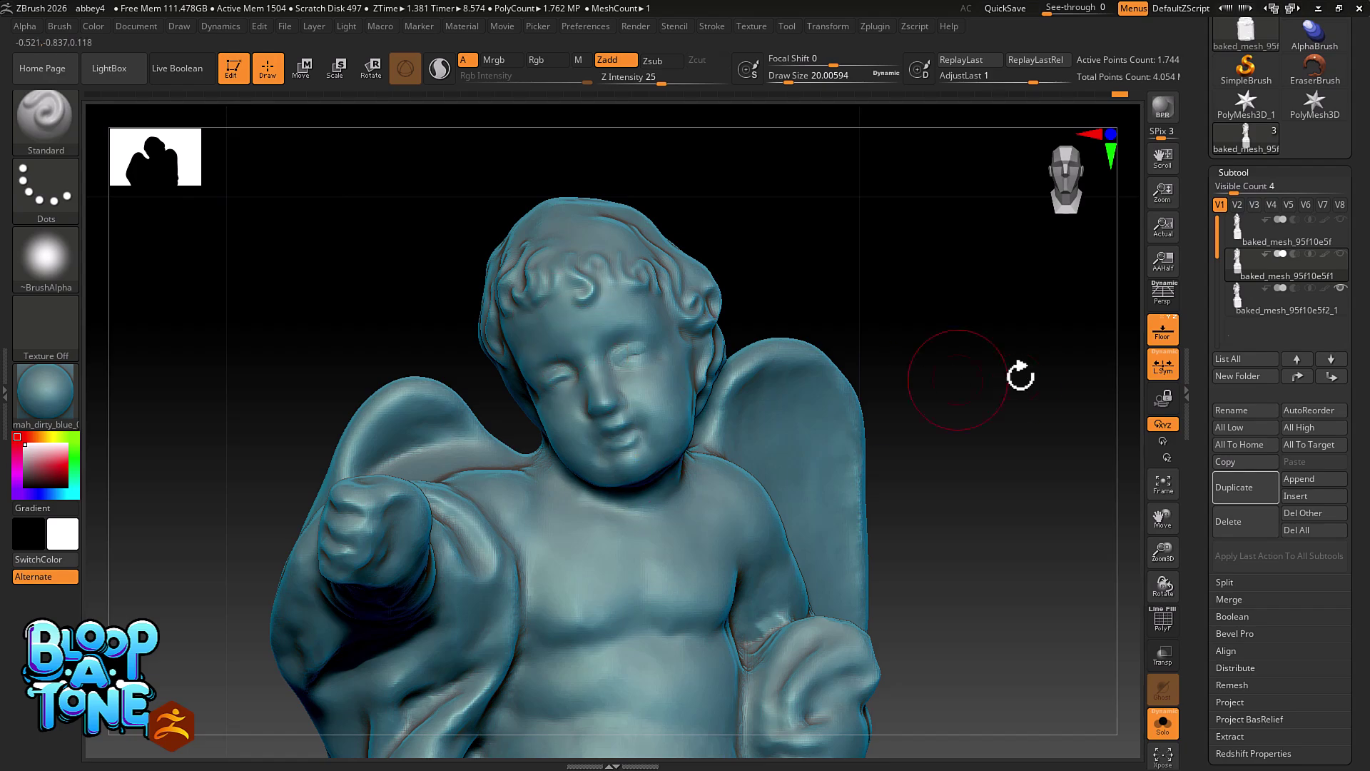
pyautogui.moveTo(1020, 374); pyautogui.dragTo(1017, 370)
pyautogui.moveTo(907, 389); pyautogui.dragTo(1003, 400)
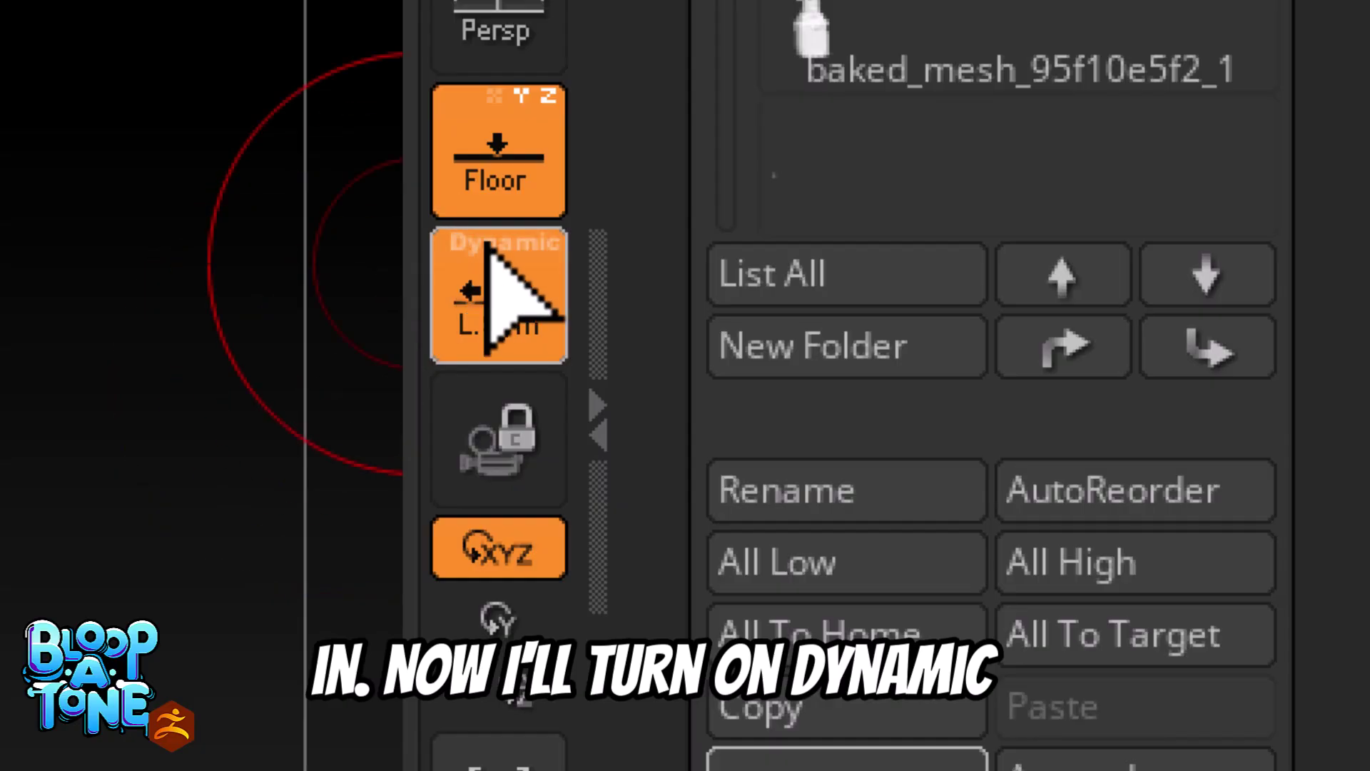
# - Switch on the Dynamic option of Local Symmetry and bring the whole statue into view
pyautogui.click(487, 244)
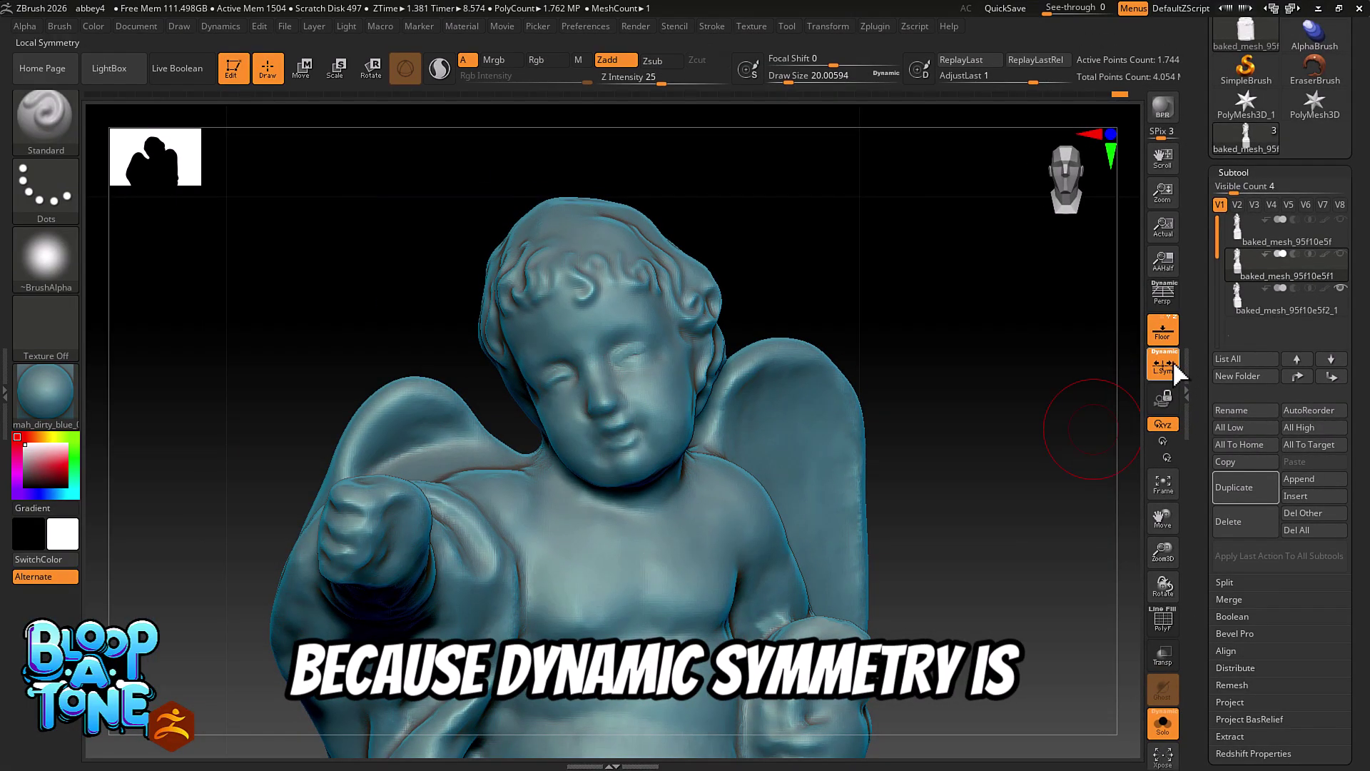
pyautogui.moveTo(1039, 422)
pyautogui.keyDown('alt'); pyautogui.mouseDown()
pyautogui.moveTo(1002, 421)
pyautogui.moveTo(966, 354)
pyautogui.moveTo(988, 440)
pyautogui.moveTo(1013, 421)
pyautogui.mouseUp(); pyautogui.keyUp('alt')
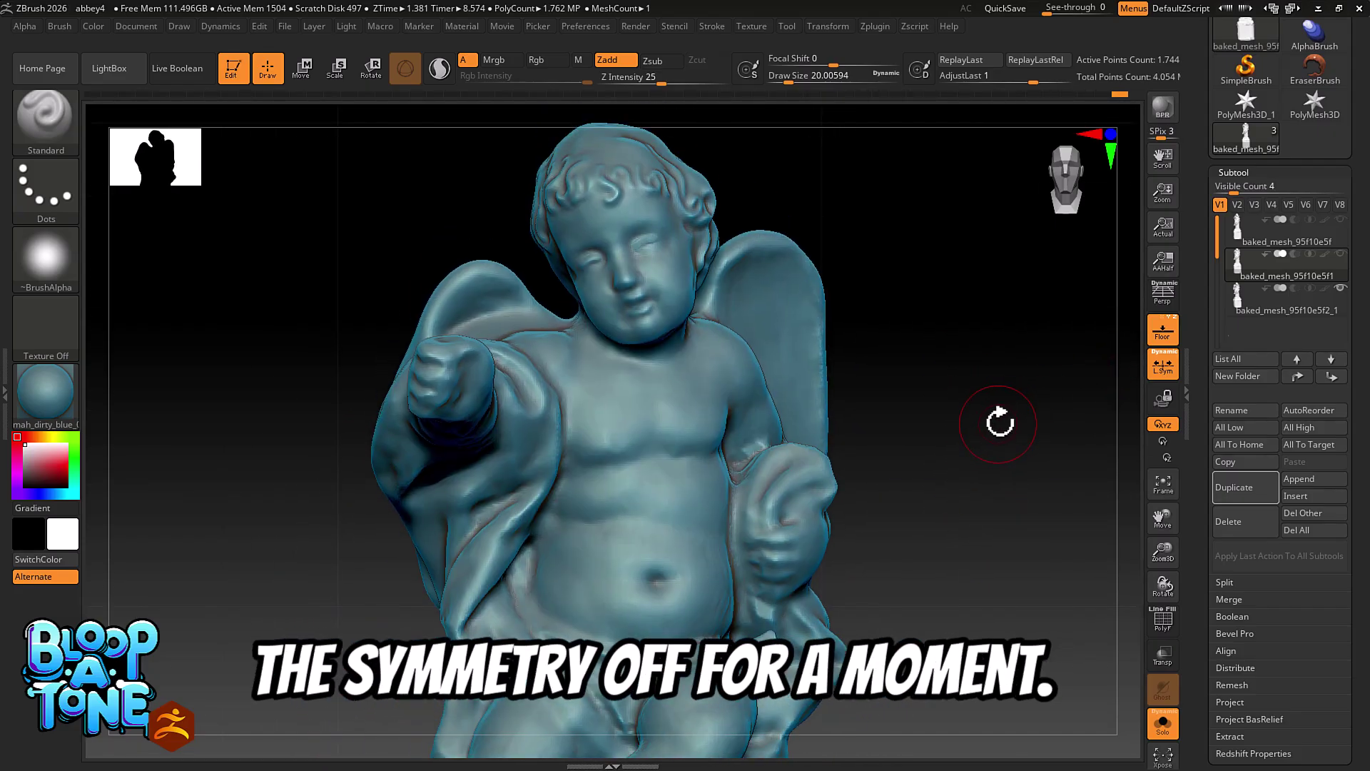
pyautogui.moveTo(978, 421); pyautogui.dragTo(960, 421)
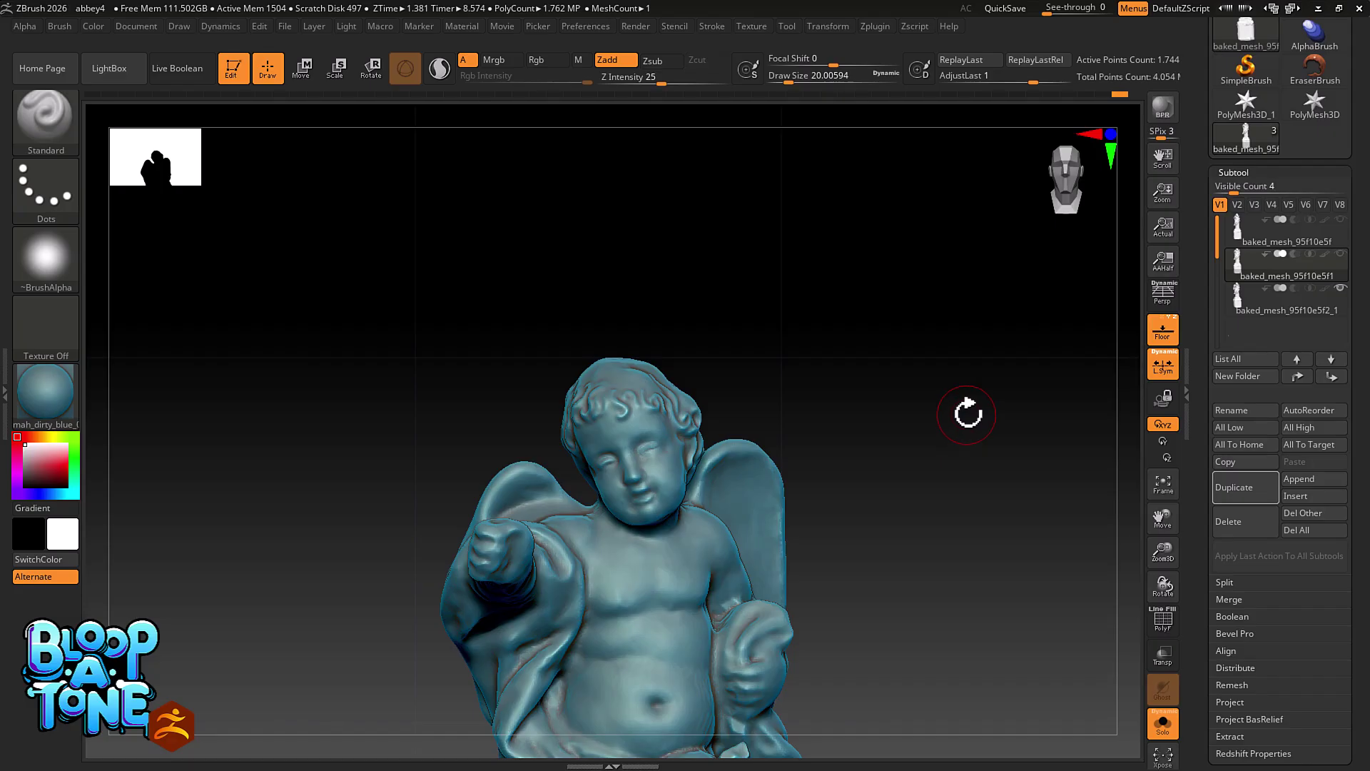
pyautogui.moveTo(932, 483)
pyautogui.mouseDown()
pyautogui.moveTo(933, 397)
pyautogui.moveTo(936, 431)
pyautogui.moveTo(897, 355)
pyautogui.moveTo(874, 207)
pyautogui.moveTo(859, 461)
pyautogui.moveTo(882, 566)
pyautogui.mouseUp()
# - Reposition only the gizmo from the statue's column up to the head and centre it on the face
pyautogui.press('w')
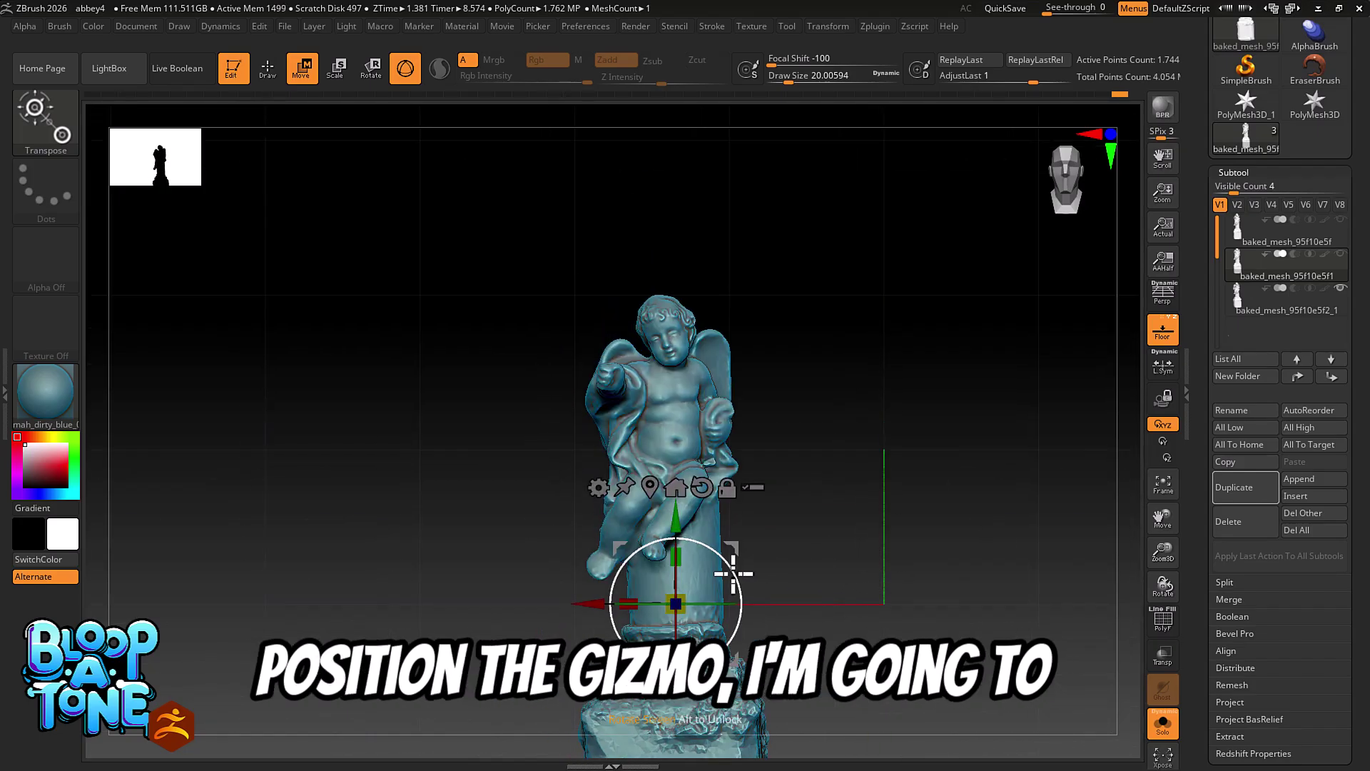
pyautogui.keyDown('alt'); pyautogui.moveTo(679, 520); pyautogui.dragTo(676, 254); pyautogui.keyUp('alt')
pyautogui.keyDown('alt'); pyautogui.moveTo(845, 411); pyautogui.dragTo(959, 574); pyautogui.keyUp('alt')
pyautogui.keyDown('alt'); pyautogui.moveTo(829, 321); pyautogui.dragTo(837, 452); pyautogui.keyUp('alt')
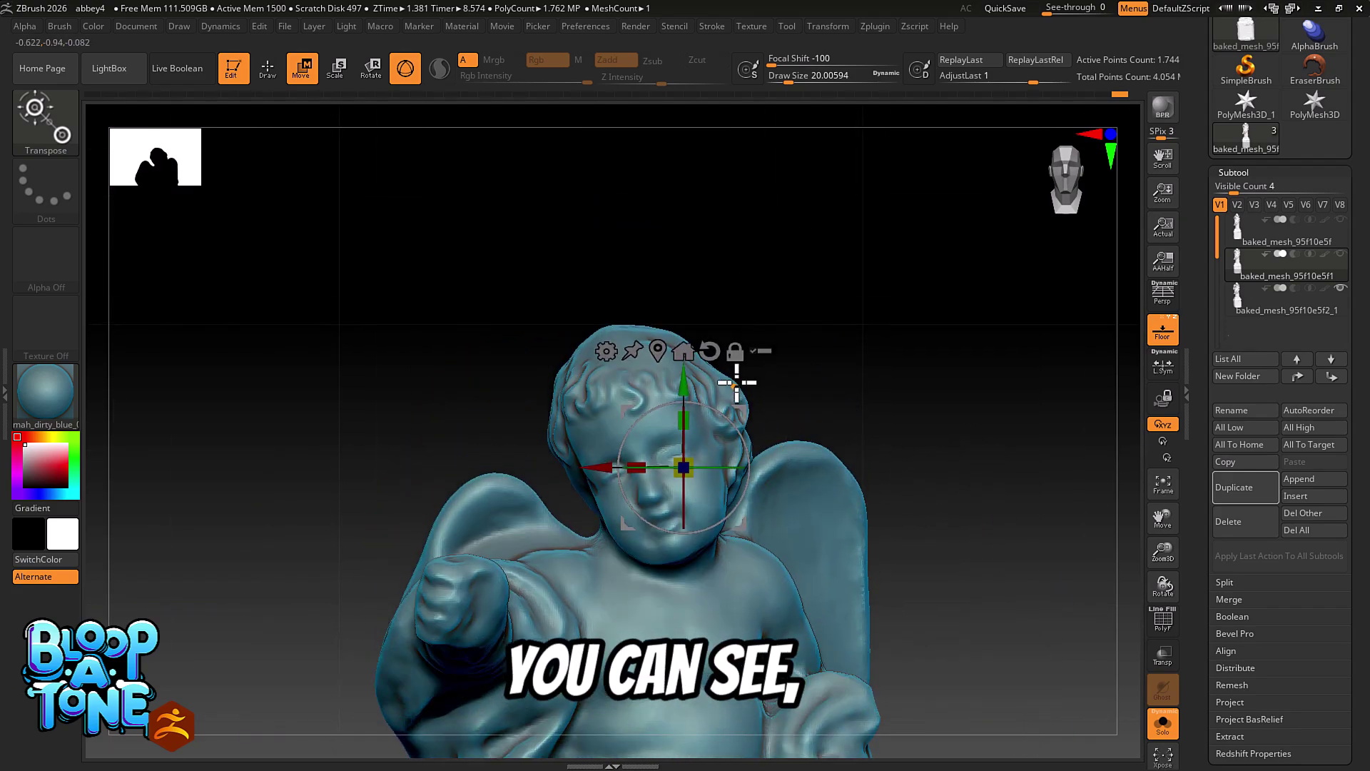
pyautogui.keyDown('alt'); pyautogui.moveTo(597, 465); pyautogui.dragTo(561, 465); pyautogui.keyUp('alt')
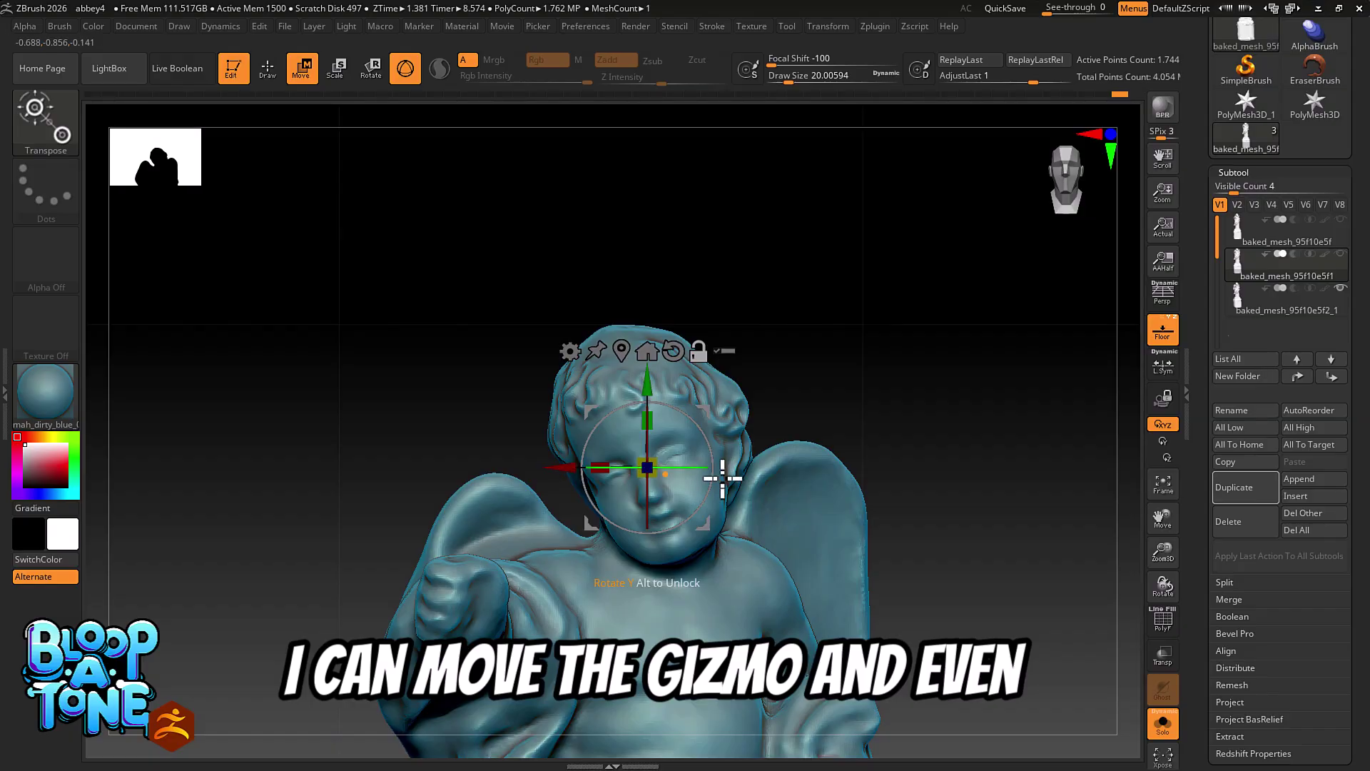
# - Rotate the unlocked gizmo about Y to match the face's direction and shift it onto the nose
pyautogui.keyDown('alt'); pyautogui.moveTo(715, 467); pyautogui.dragTo(667, 459); pyautogui.keyUp('alt')
pyautogui.moveTo(909, 434); pyautogui.dragTo(964, 392)
pyautogui.keyDown('alt'); pyautogui.moveTo(598, 431); pyautogui.dragTo(346, 468); pyautogui.keyUp('alt')
pyautogui.moveTo(238, 443); pyautogui.dragTo(382, 450)
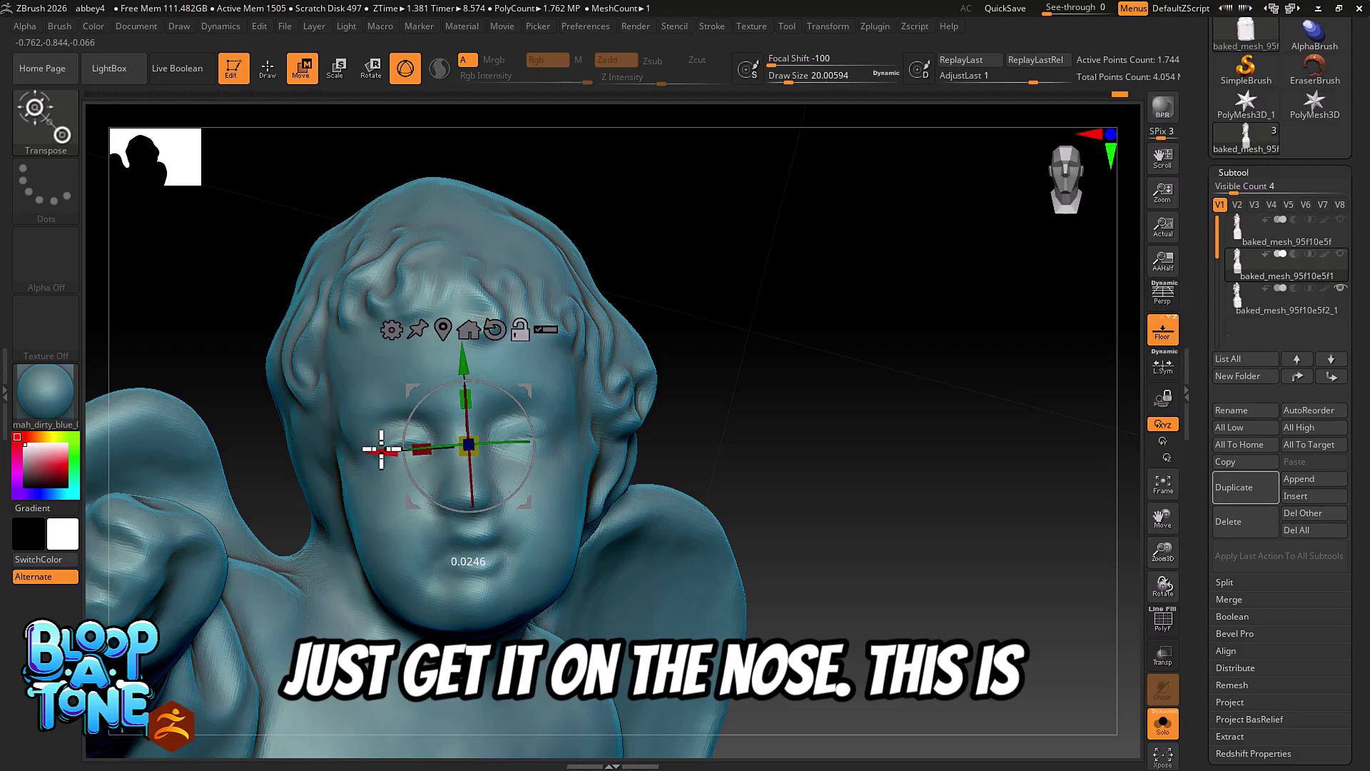
# - Refine the gizmo's position along X and tilt it to follow the head's angle, checking it against the nose
pyautogui.moveTo(1045, 533); pyautogui.dragTo(965, 497)
pyautogui.keyDown('alt'); pyautogui.moveTo(385, 453); pyautogui.dragTo(397, 455); pyautogui.keyUp('alt')
pyautogui.keyDown('alt'); pyautogui.moveTo(523, 481); pyautogui.dragTo(523, 479); pyautogui.keyUp('alt')
pyautogui.moveTo(892, 457); pyautogui.dragTo(862, 444)
pyautogui.moveTo(862, 443); pyautogui.dragTo(1134, 344, button='right')
# - Toggle Perspective Distortion on and back off while checking the head
pyautogui.click(1170, 298)
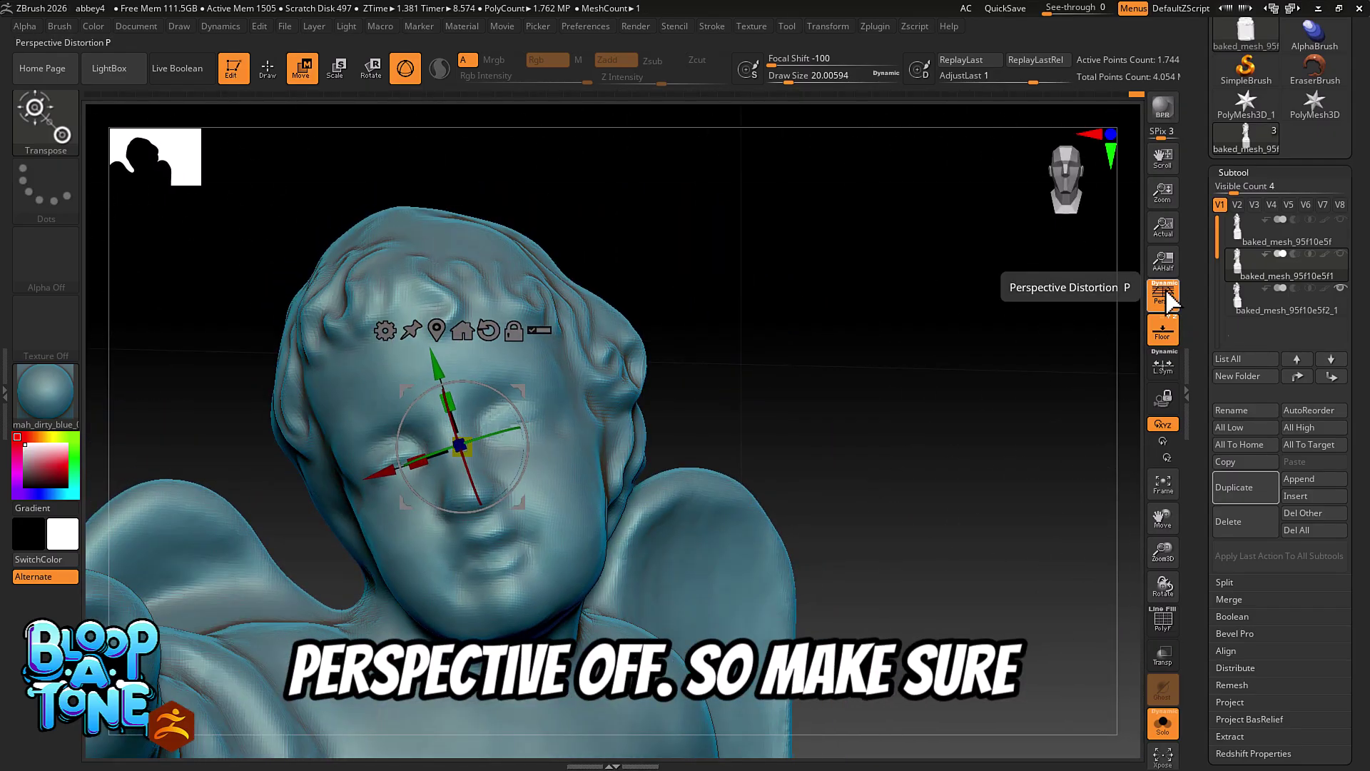
pyautogui.click(1163, 294)
pyautogui.moveTo(880, 391); pyautogui.dragTo(899, 388, button='right')
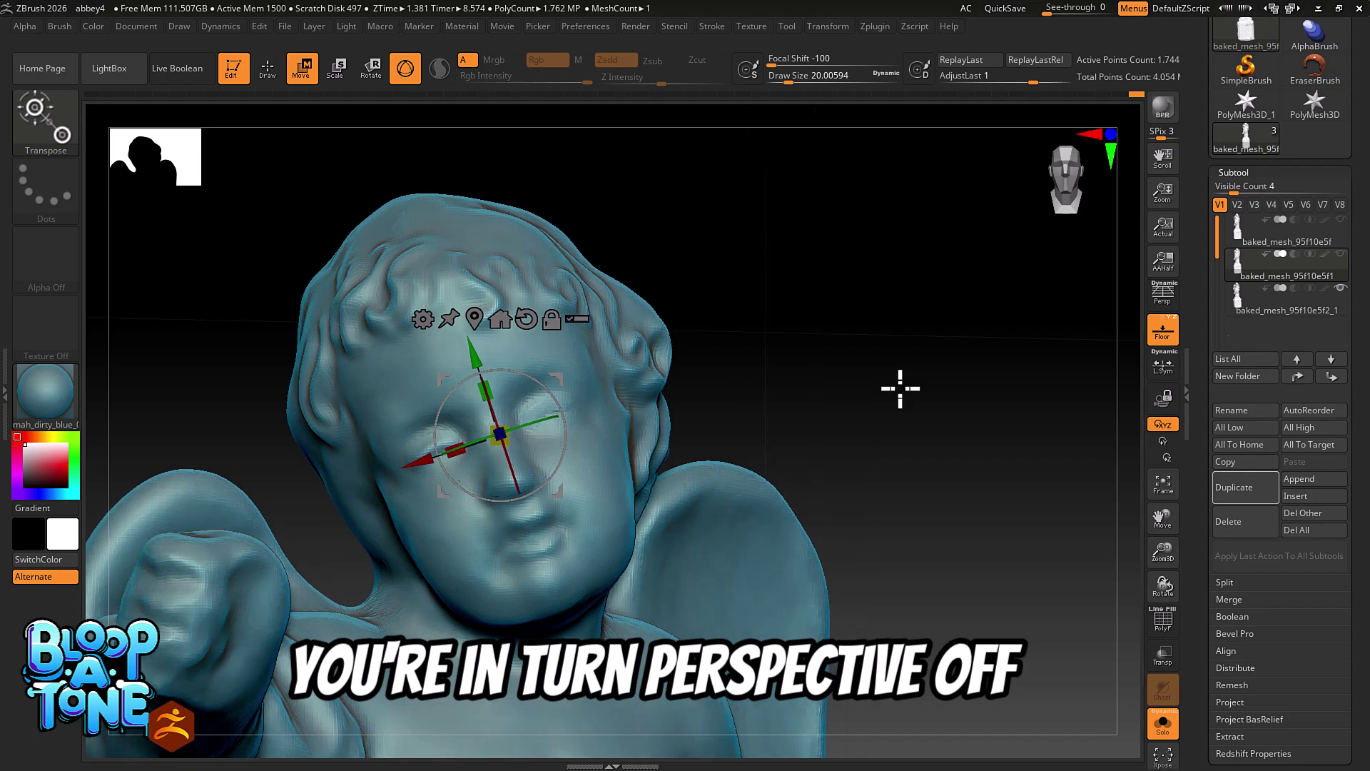
# - Fine-tune the gizmo's rotation and X position along the centre of the face and return to draw mode
pyautogui.moveTo(410, 463); pyautogui.dragTo(412, 463)
pyautogui.moveTo(562, 459); pyautogui.dragTo(561, 457)
pyautogui.moveTo(418, 464); pyautogui.dragTo(416, 465)
pyautogui.moveTo(564, 437); pyautogui.dragTo(562, 440)
pyautogui.keyDown('alt'); pyautogui.moveTo(416, 458); pyautogui.dragTo(419, 458); pyautogui.keyUp('alt')
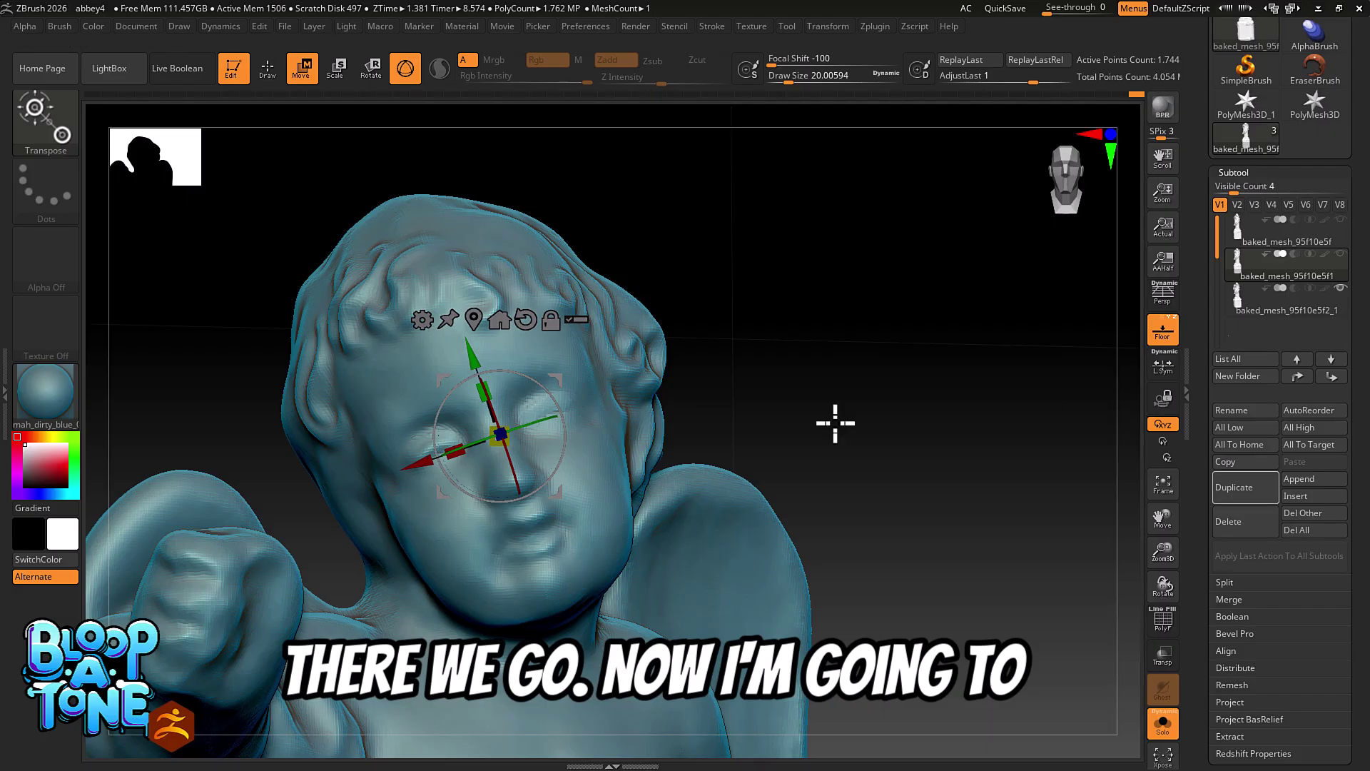
pyautogui.press('q')
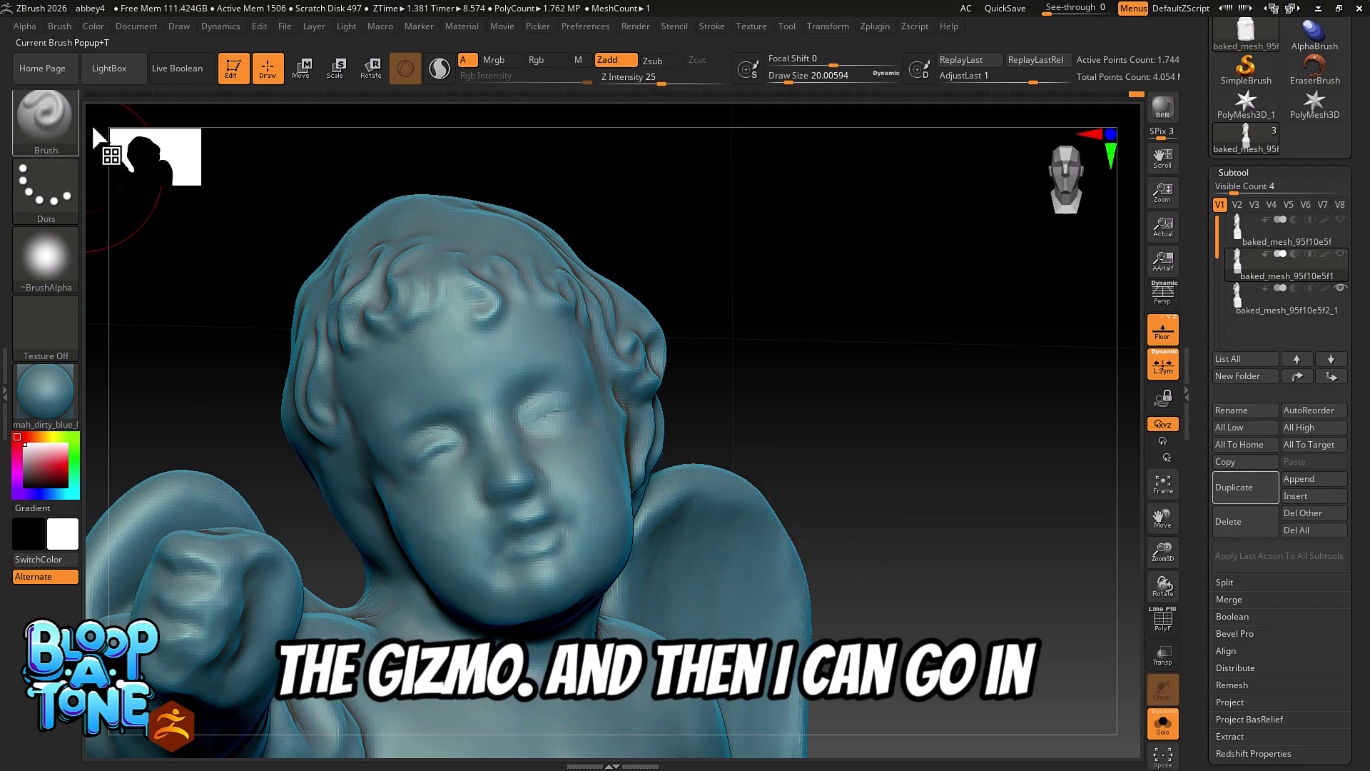
# - Switch to the ClayTubes brush with Z Intensity 9 and a Draw Size of about 5.75
pyautogui.click(46, 117)
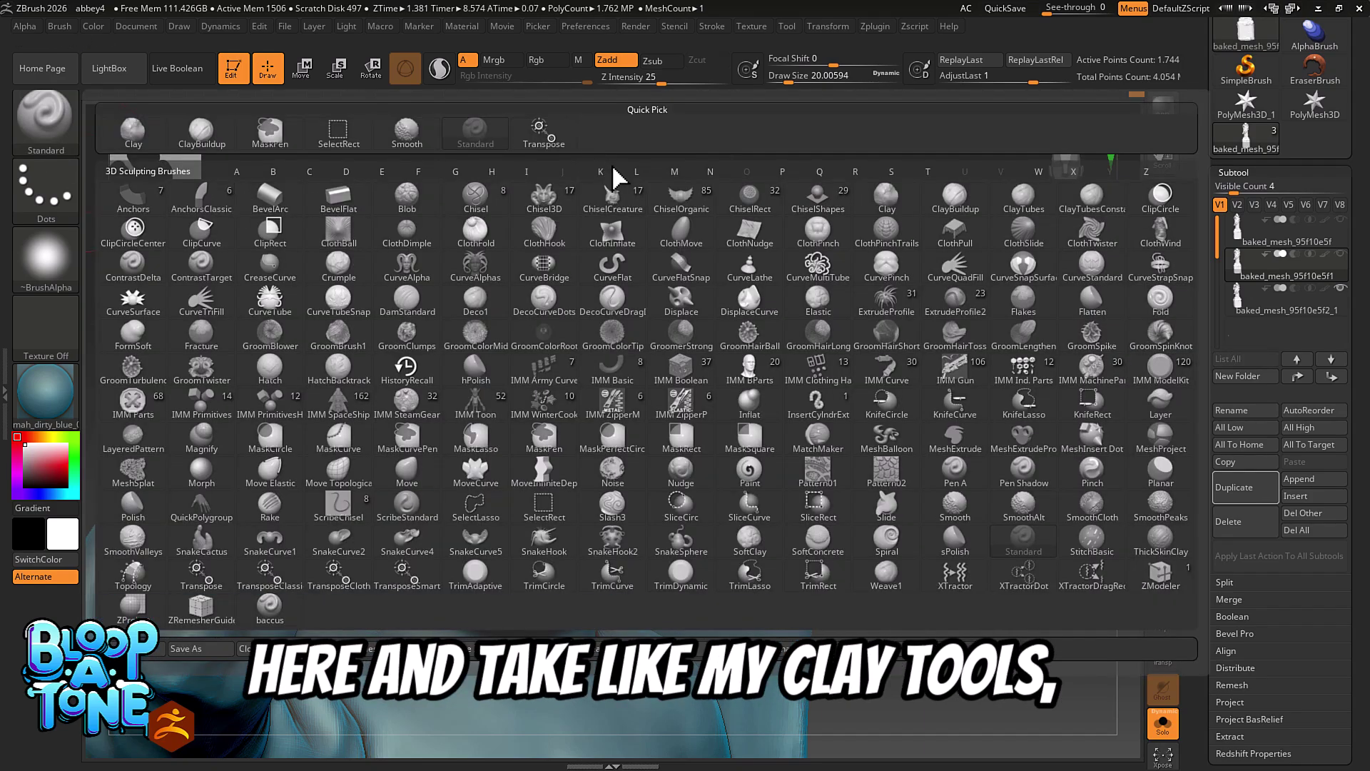
pyautogui.press('c')
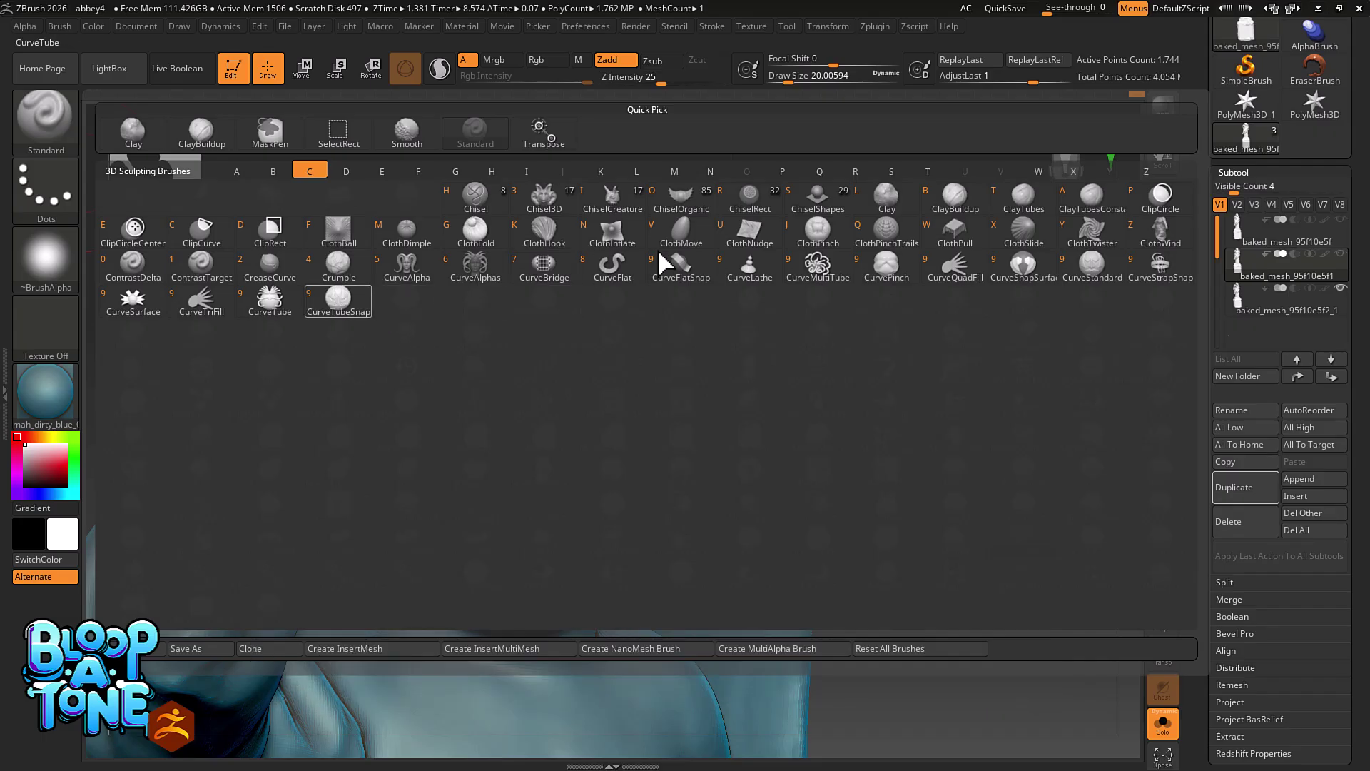
pyautogui.press('t')
pyautogui.moveTo(663, 77)
pyautogui.mouseDown()
pyautogui.moveTo(625, 77)
pyautogui.moveTo(637, 76)
pyautogui.mouseUp()
pyautogui.press('s')
pyautogui.moveTo(672, 222); pyautogui.dragTo(662, 222)
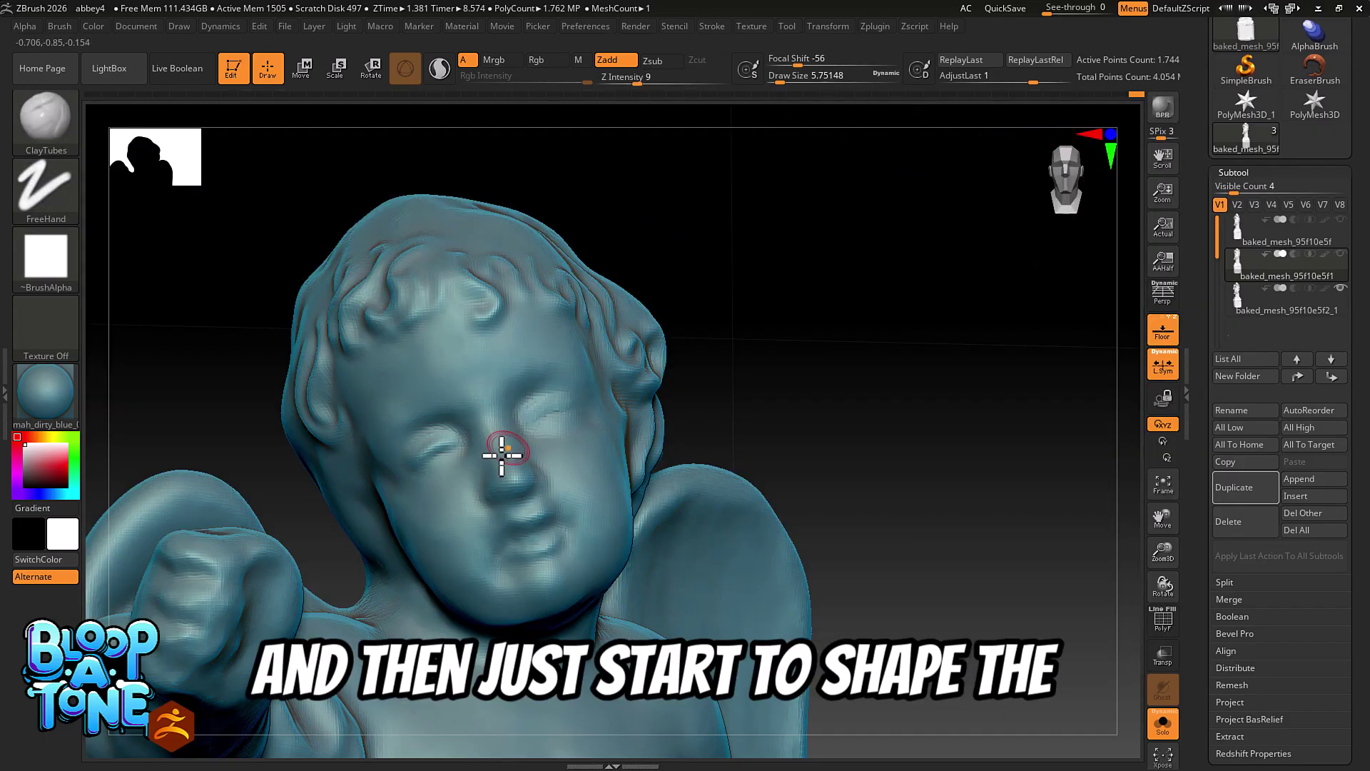
# - Shape the nose, lips and brow ridges with symmetric ClayTubes strokes, smoothing the brows and eye area
pyautogui.moveTo(508, 476); pyautogui.dragTo(547, 553)
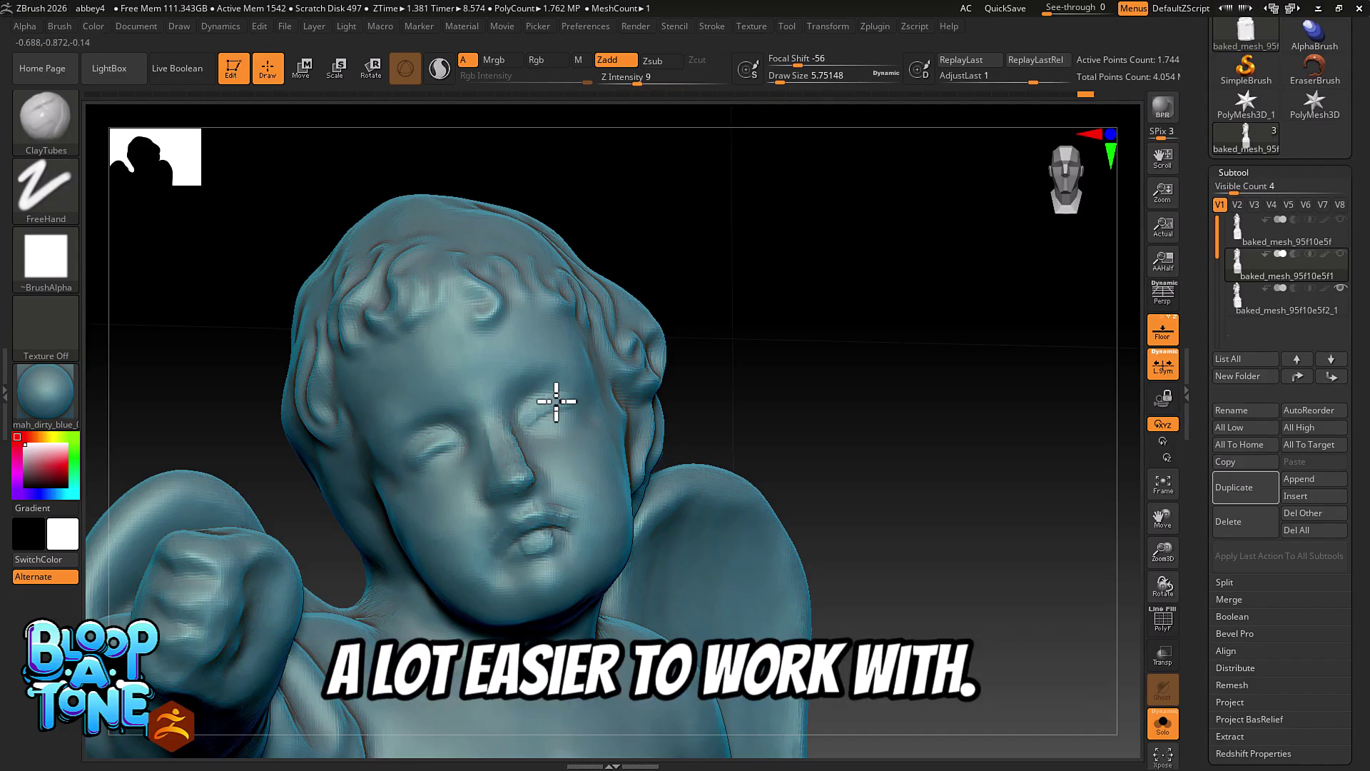
pyautogui.moveTo(557, 402)
pyautogui.keyDown('shift'); pyautogui.mouseDown()
pyautogui.moveTo(520, 434)
pyautogui.moveTo(536, 364)
pyautogui.mouseUp(); pyautogui.keyUp('shift')
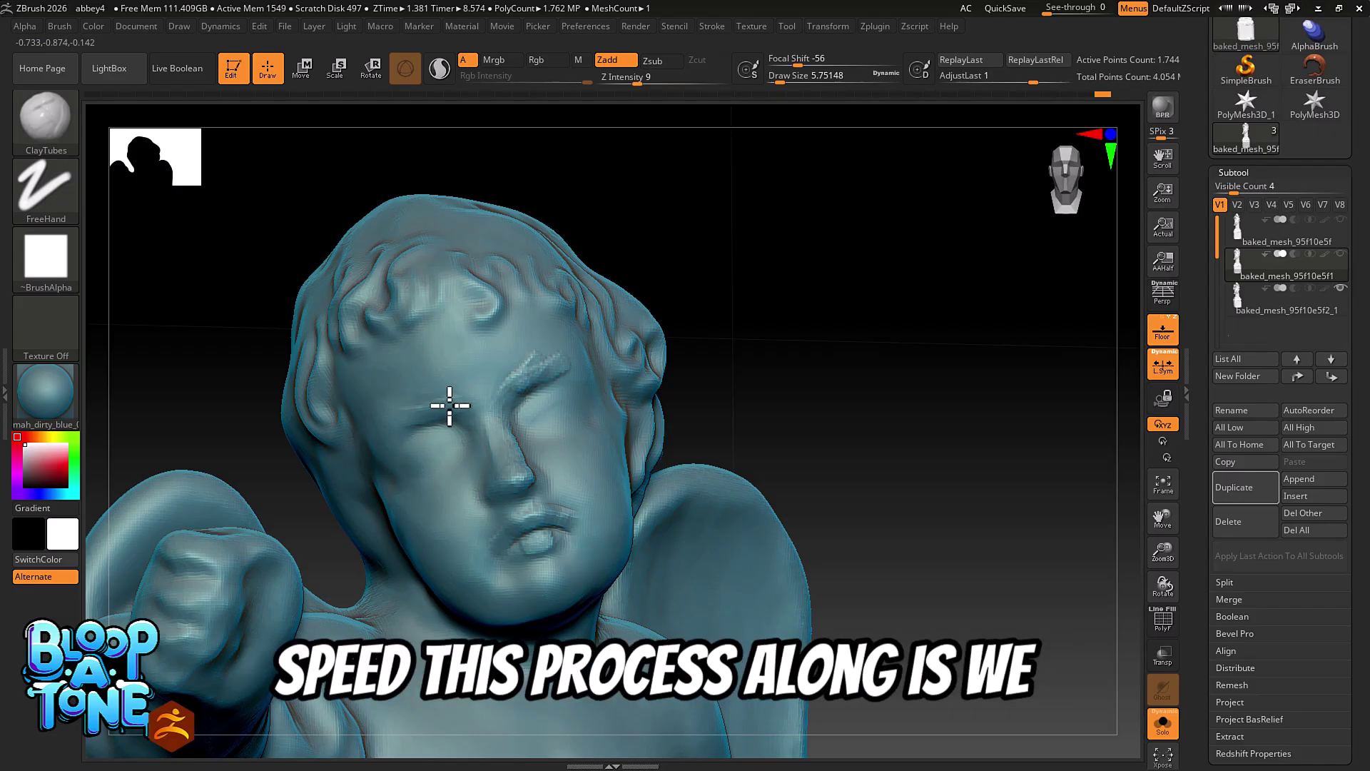
pyautogui.press('shift')
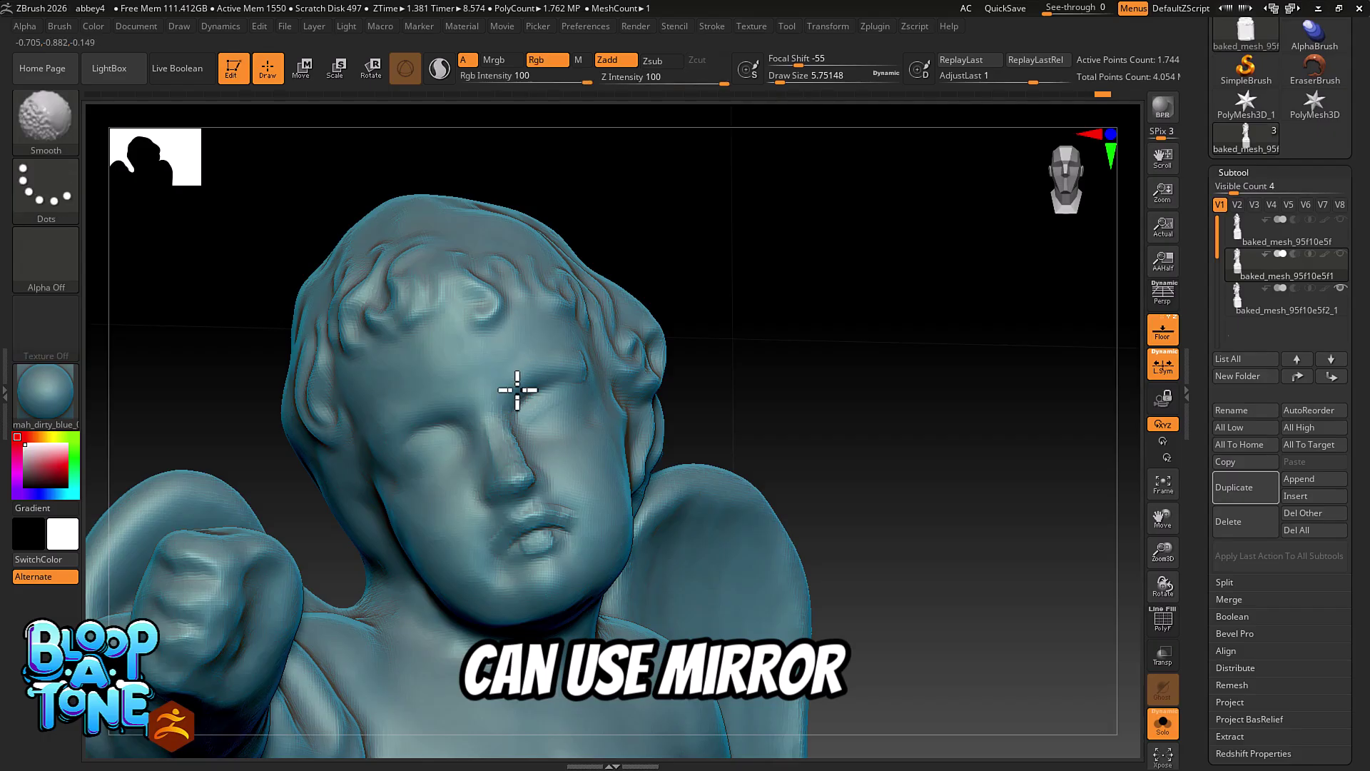
pyautogui.press('shift')
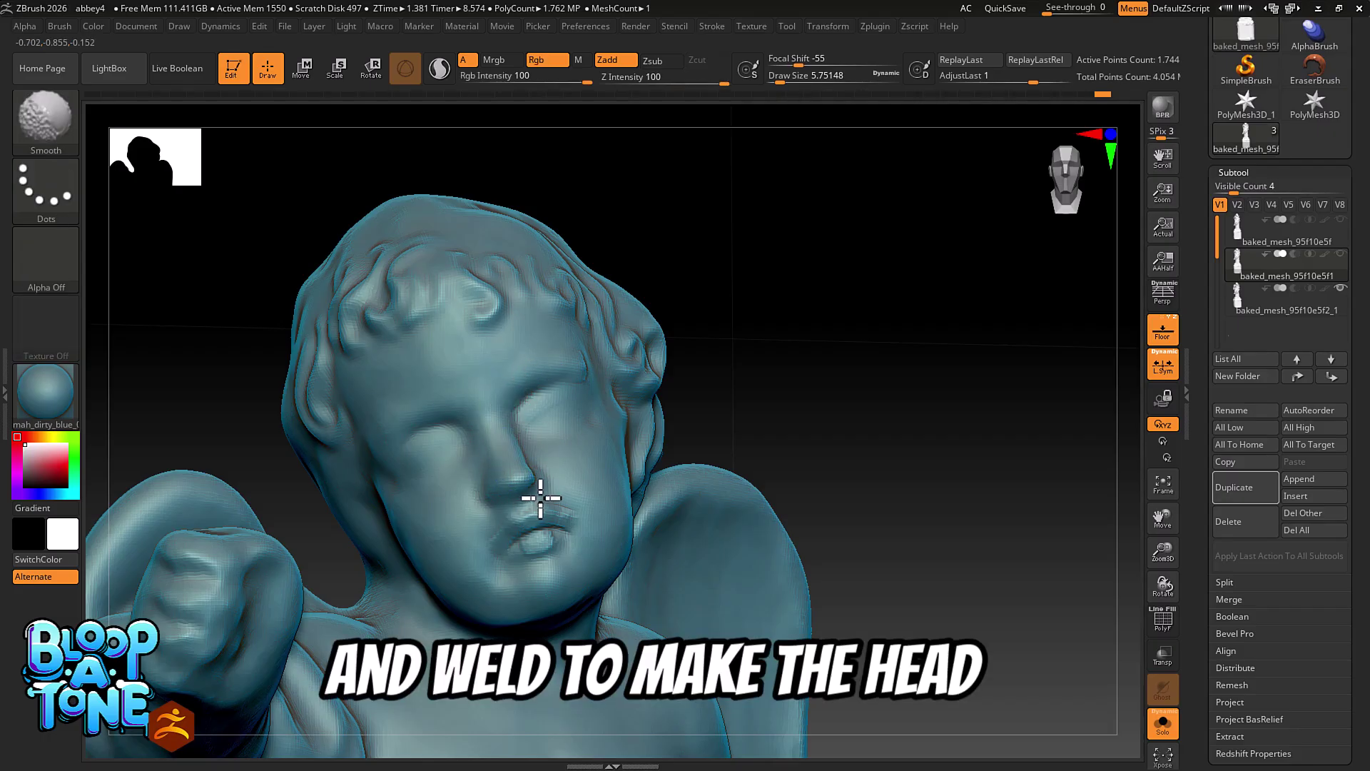
pyautogui.press('shift')
# - Smooth the mouth and chin area symmetrically, enlarging the brush to a Draw Size of about 10.5
pyautogui.moveTo(826, 369); pyautogui.dragTo(749, 392)
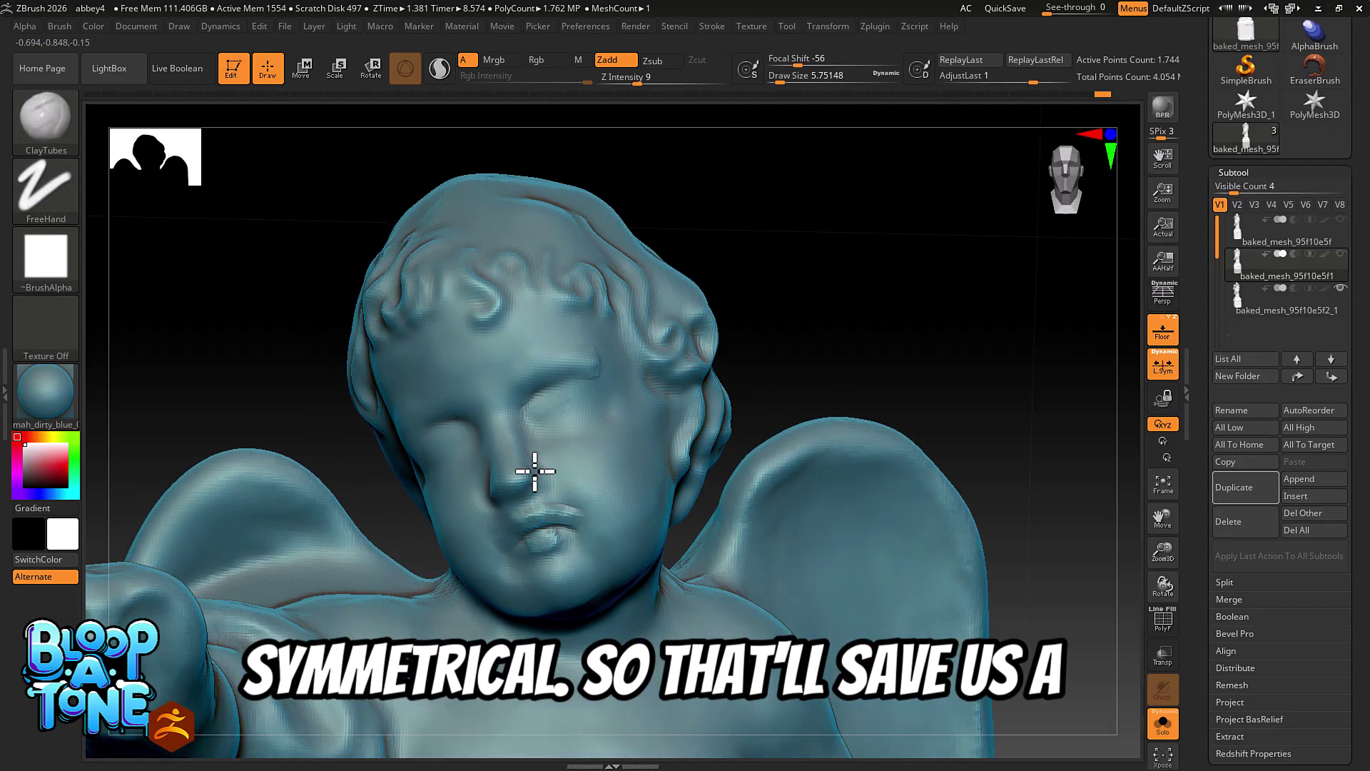
pyautogui.moveTo(550, 475)
pyautogui.mouseDown(button='right')
pyautogui.moveTo(536, 460)
pyautogui.moveTo(539, 473)
pyautogui.mouseUp(button='right')
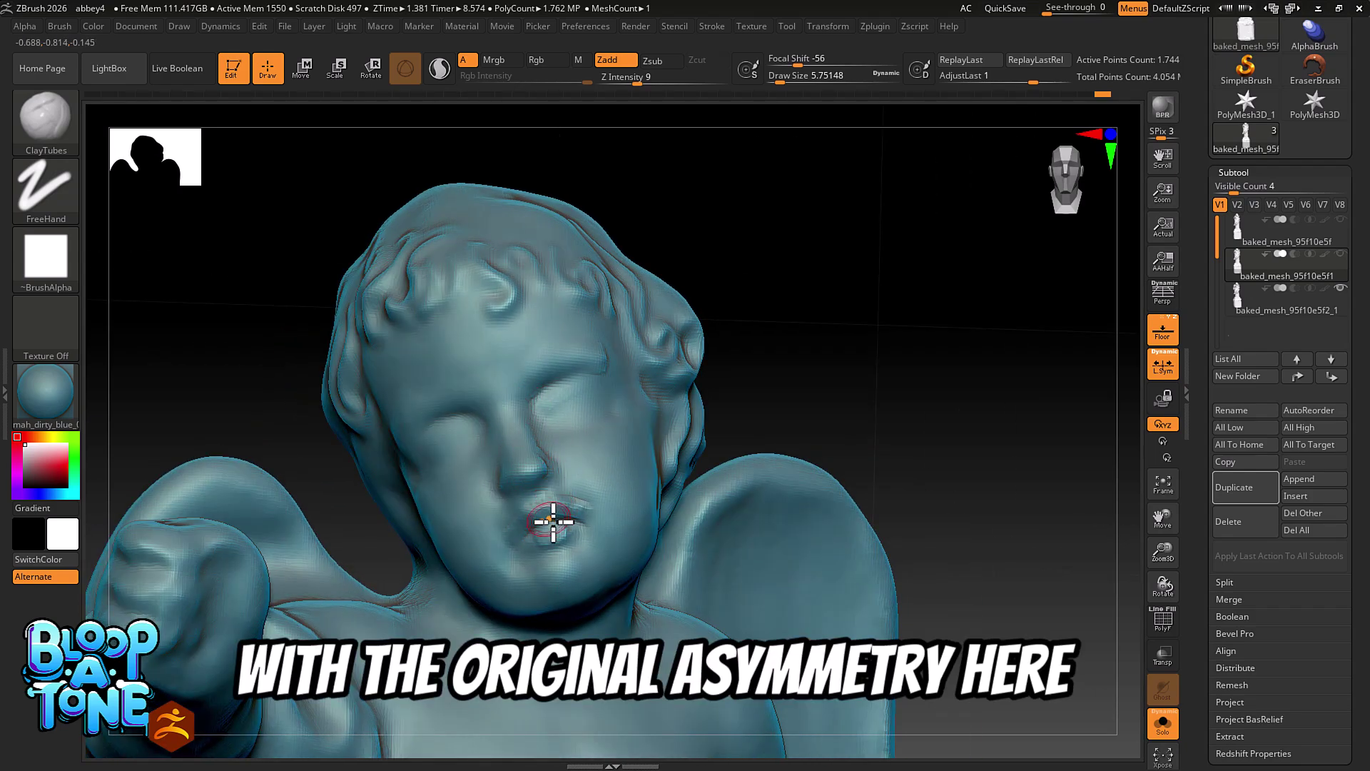
pyautogui.press('shift')
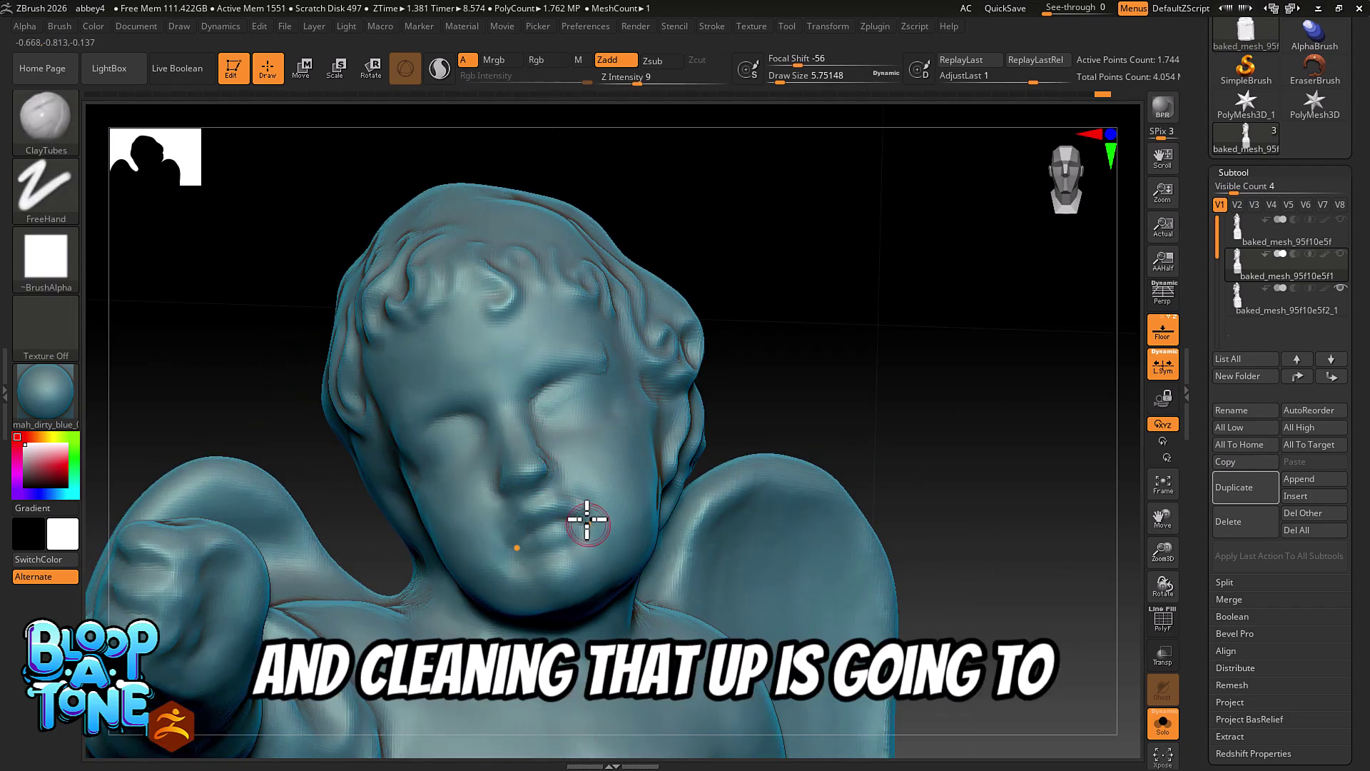
pyautogui.moveTo(578, 498); pyautogui.dragTo(582, 513, button='right')
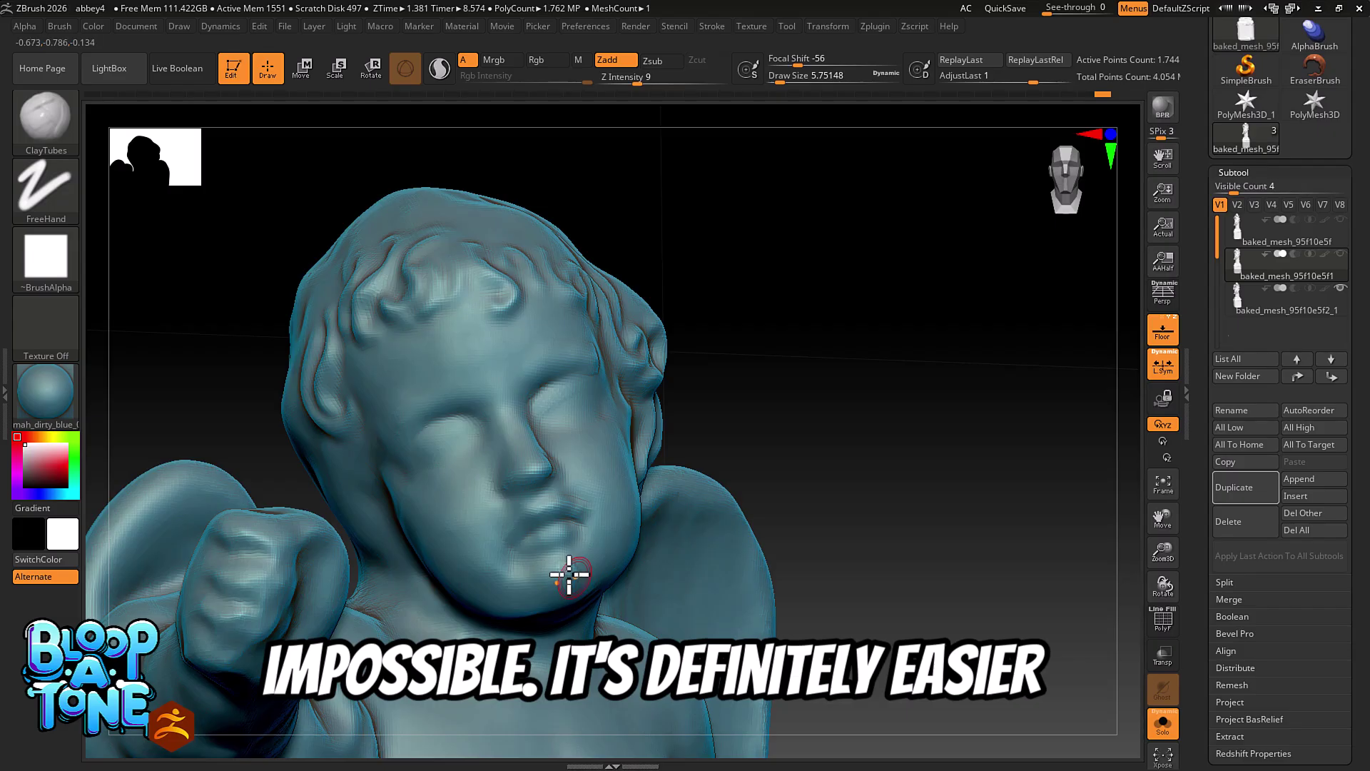
pyautogui.press('s')
pyautogui.moveTo(559, 572); pyautogui.dragTo(563, 572)
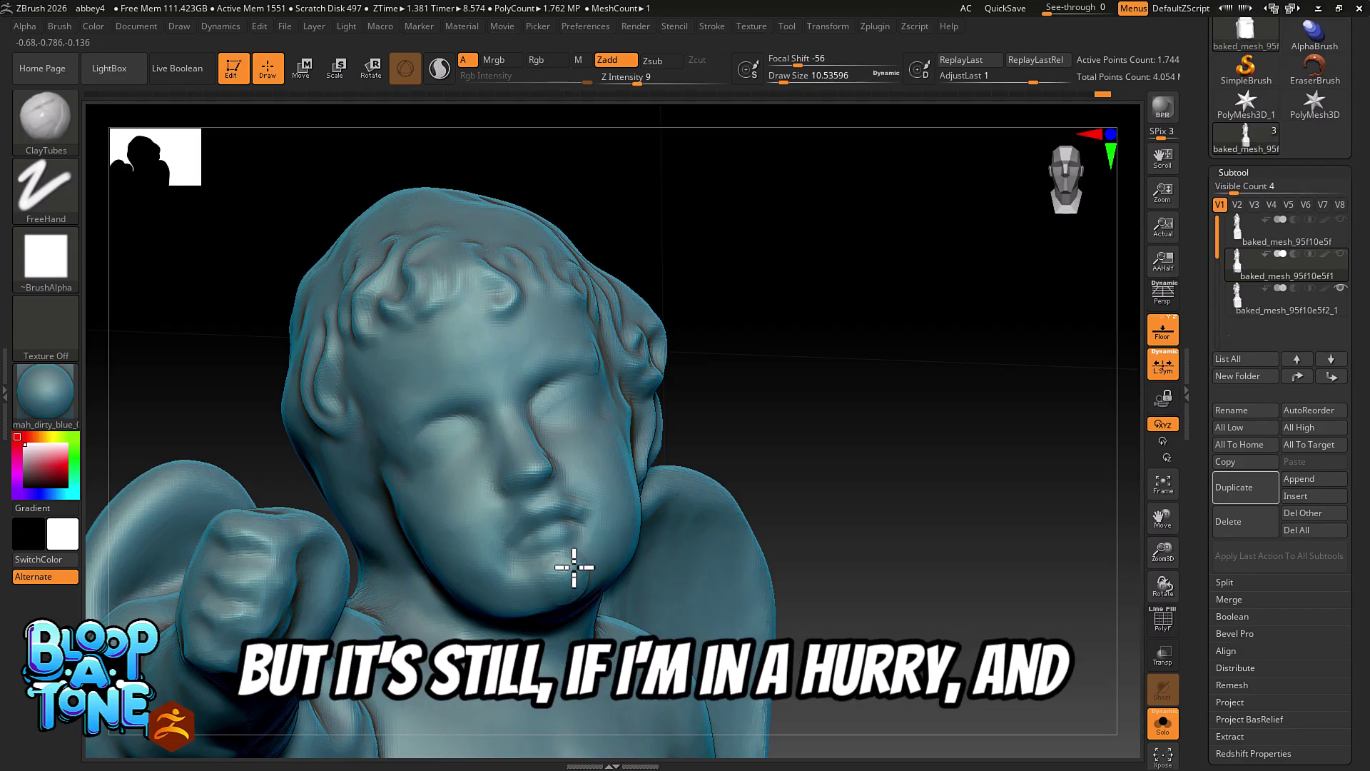
pyautogui.press('shift')
# - Check the head from several angles and smooth the area around the eye and bridge of the nose
pyautogui.moveTo(760, 499); pyautogui.dragTo(856, 503, button='right')
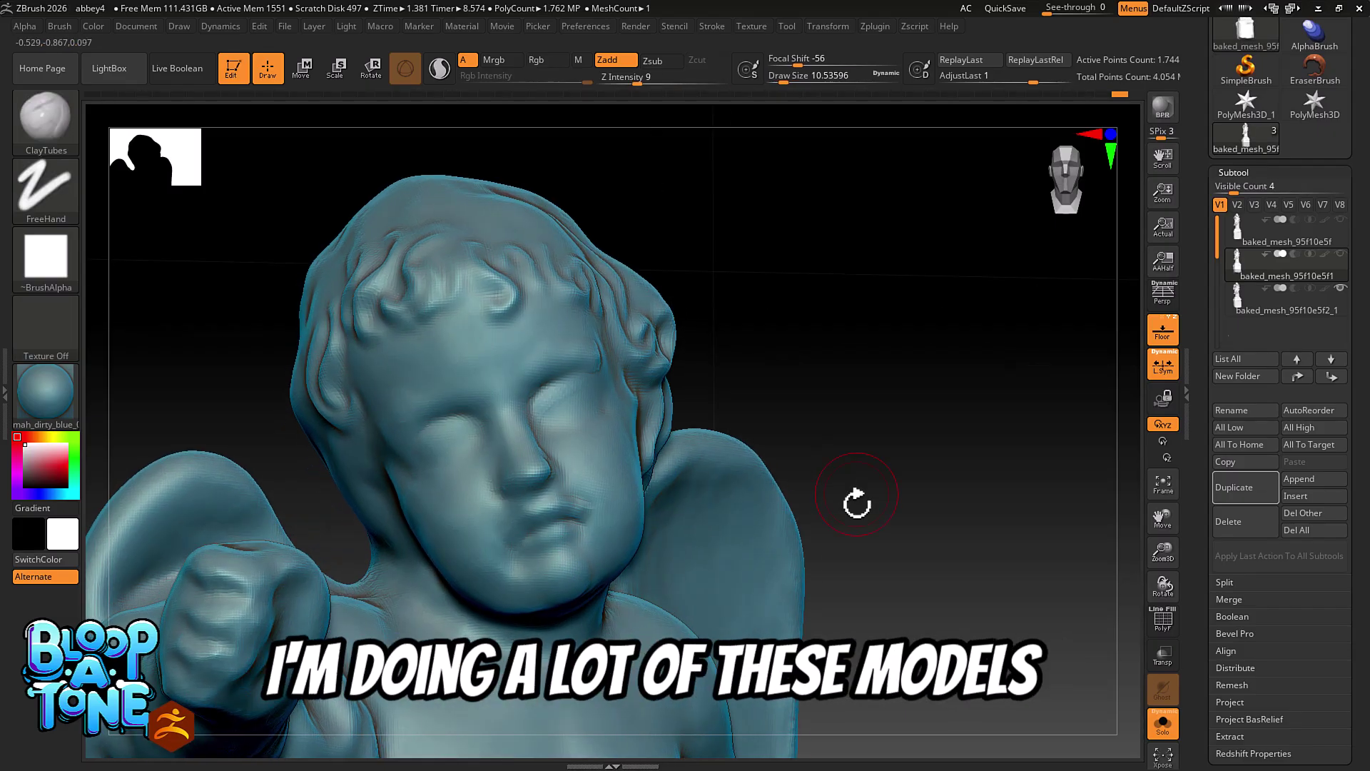
pyautogui.moveTo(828, 330)
pyautogui.mouseDown(button='right')
pyautogui.moveTo(636, 342)
pyautogui.moveTo(847, 336)
pyautogui.moveTo(864, 410)
pyautogui.mouseUp(button='right')
pyautogui.press('shift')
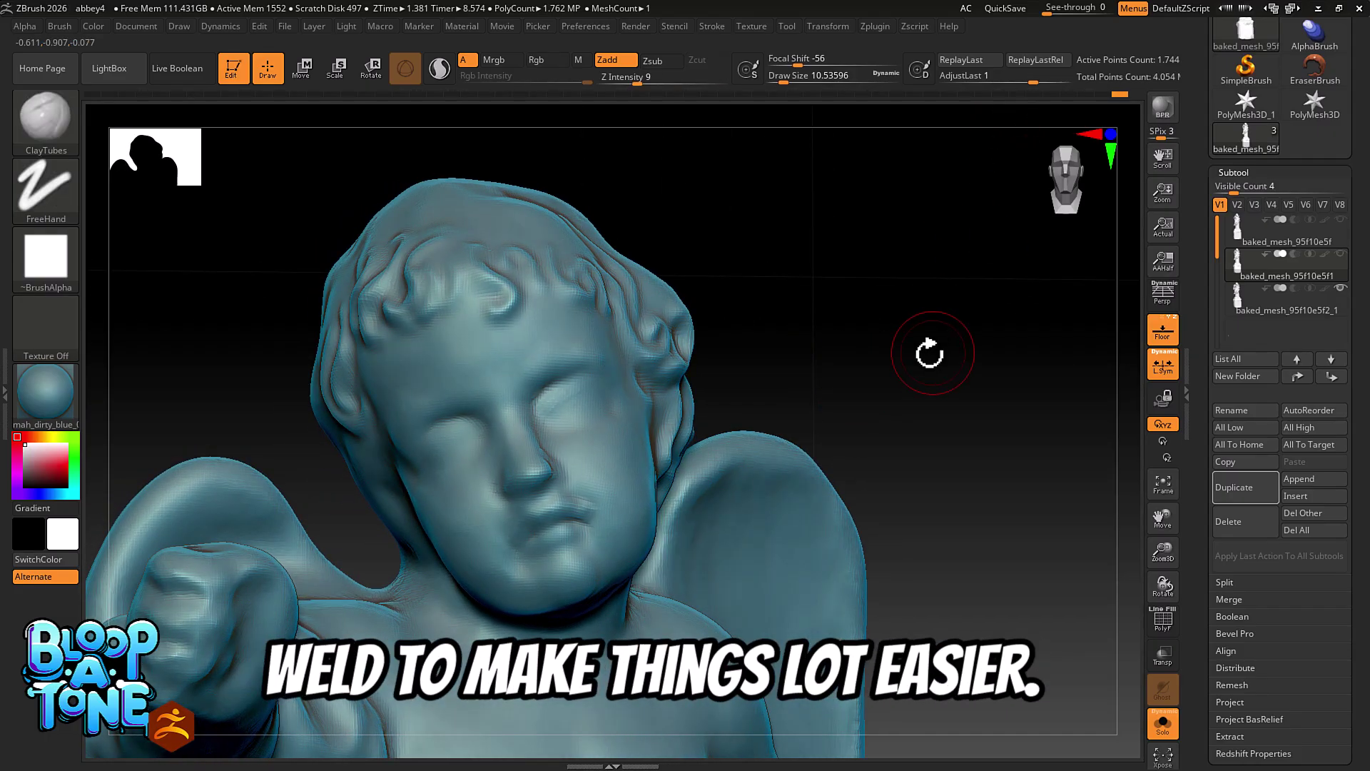
pyautogui.moveTo(1008, 341); pyautogui.dragTo(889, 333, button='right')
pyautogui.moveTo(917, 273); pyautogui.dragTo(892, 291, button='right')
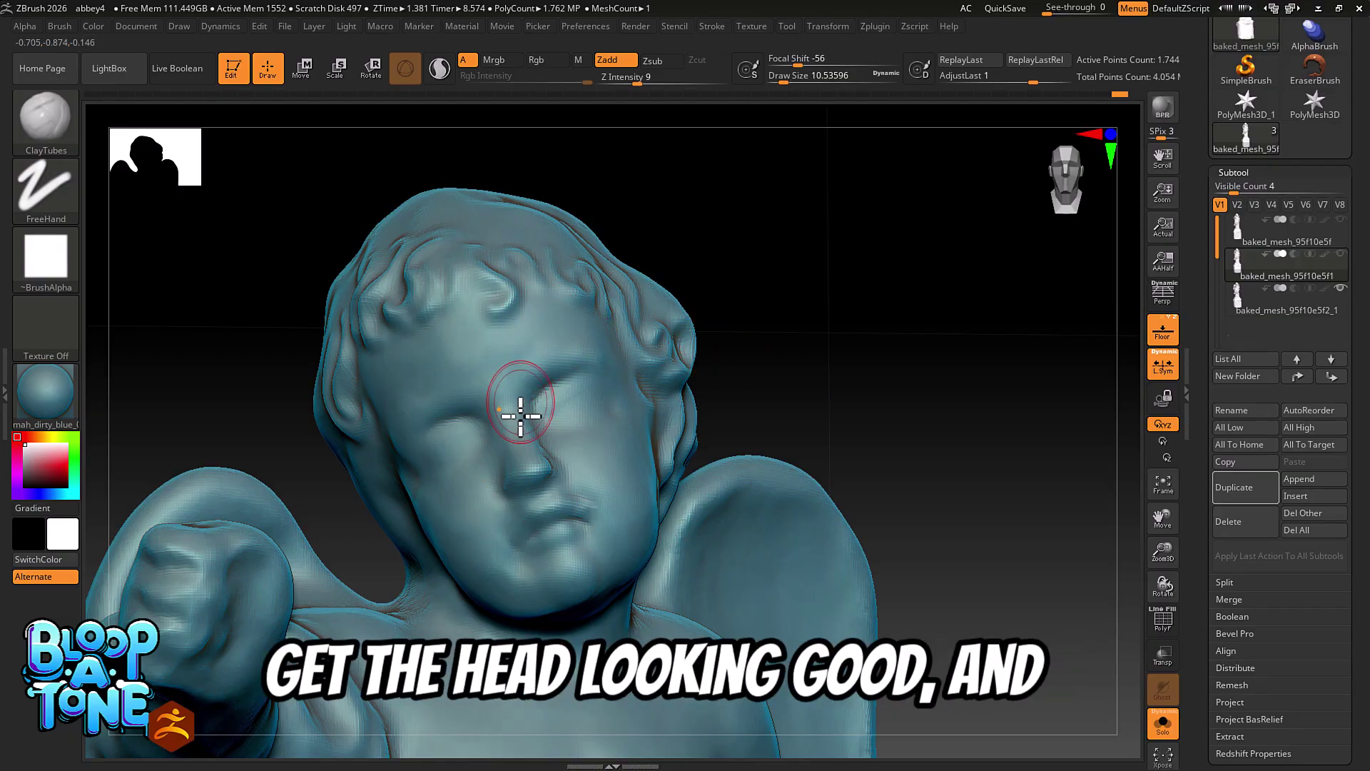
pyautogui.keyDown('shift'); pyautogui.moveTo(545, 387); pyautogui.dragTo(544, 403); pyautogui.keyUp('shift')
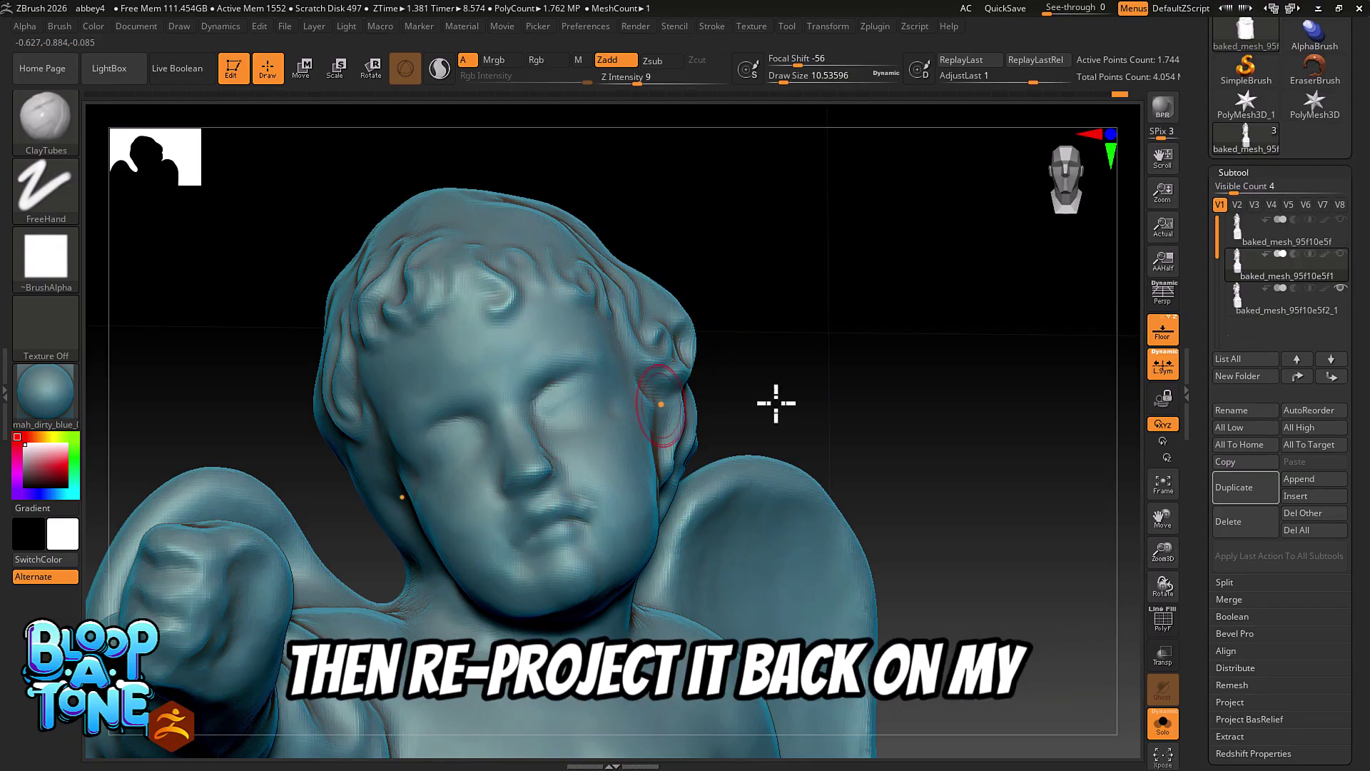
# - Duplicate the statue subtool and use SelectLasso to hide everything except the head on the copy
pyautogui.moveTo(919, 355)
pyautogui.mouseDown()
pyautogui.moveTo(902, 339)
pyautogui.moveTo(866, 345)
pyautogui.moveTo(1003, 300)
pyautogui.moveTo(972, 329)
pyautogui.moveTo(942, 321)
pyautogui.moveTo(860, 346)
pyautogui.moveTo(801, 321)
pyautogui.mouseUp()
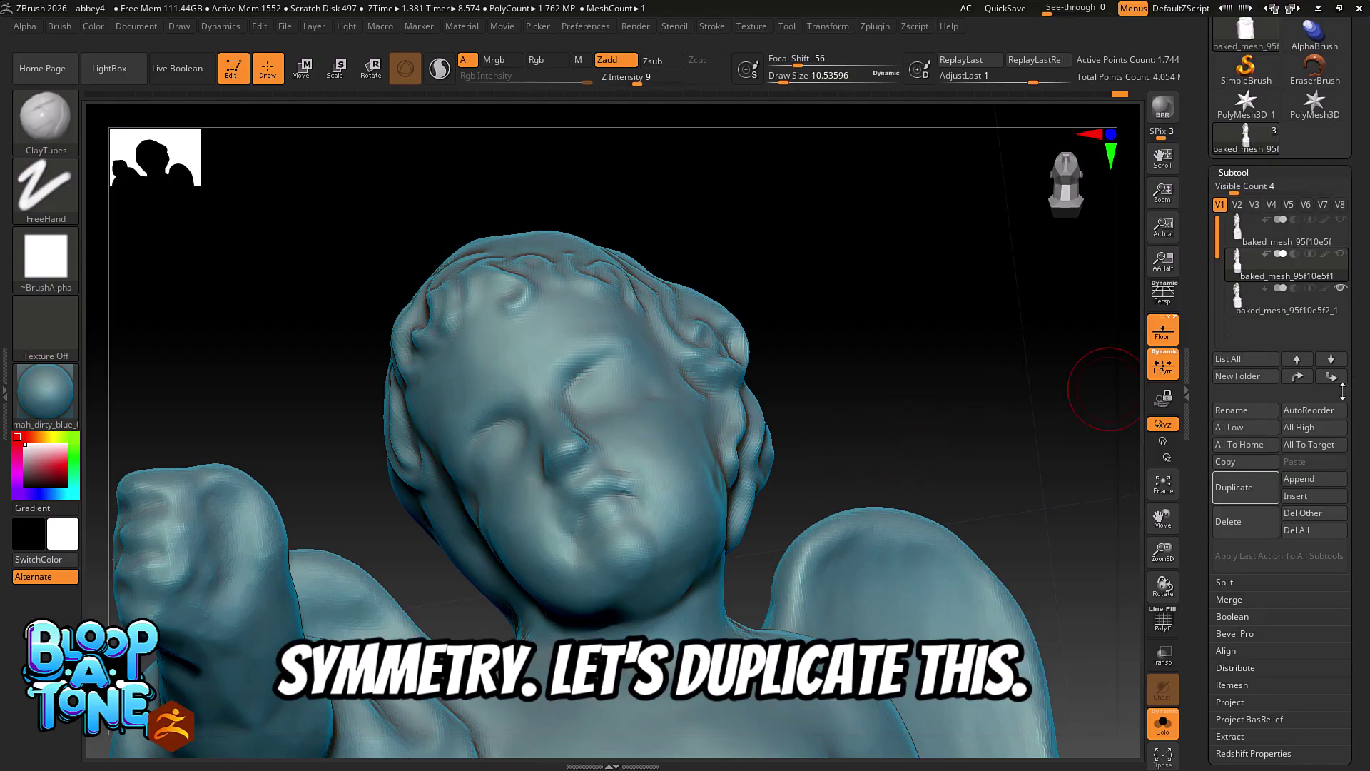
pyautogui.click(1231, 488)
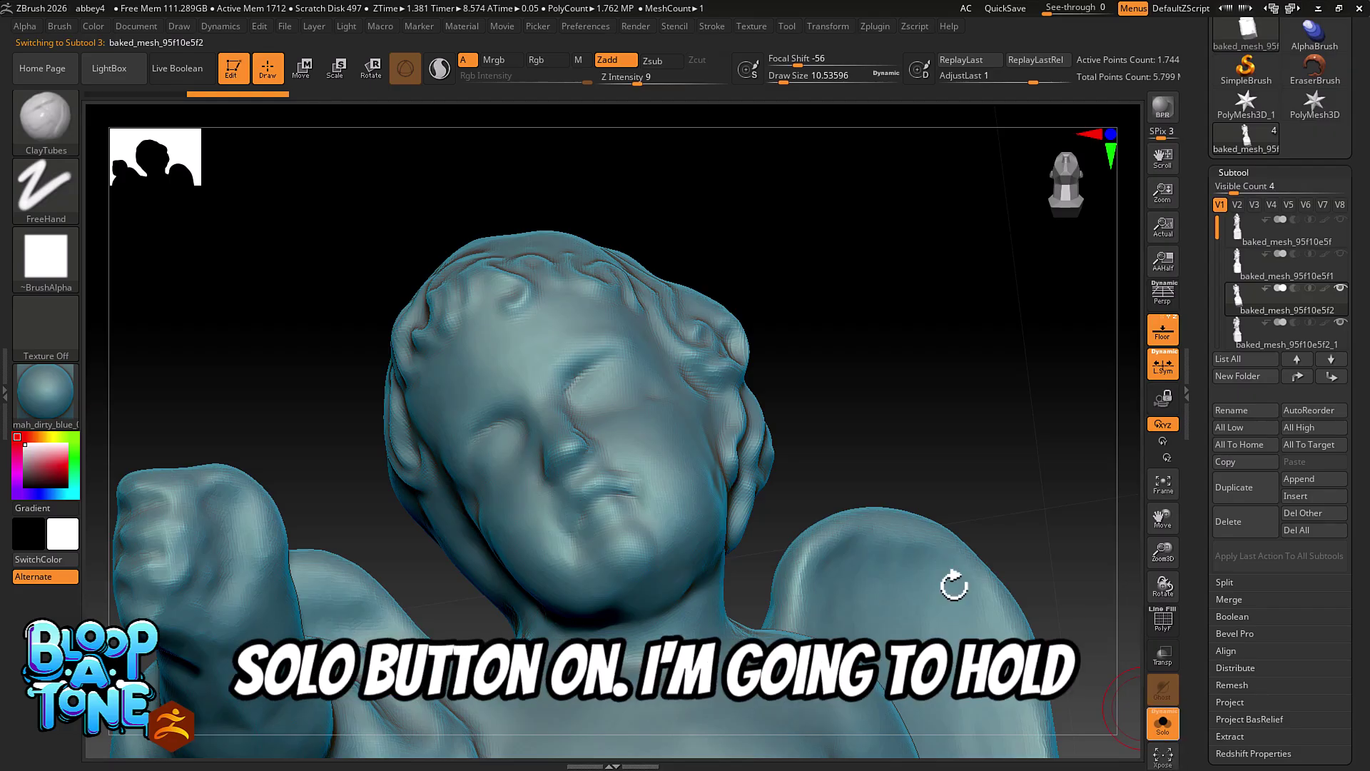
pyautogui.hotkey('ctrl', 'shift')
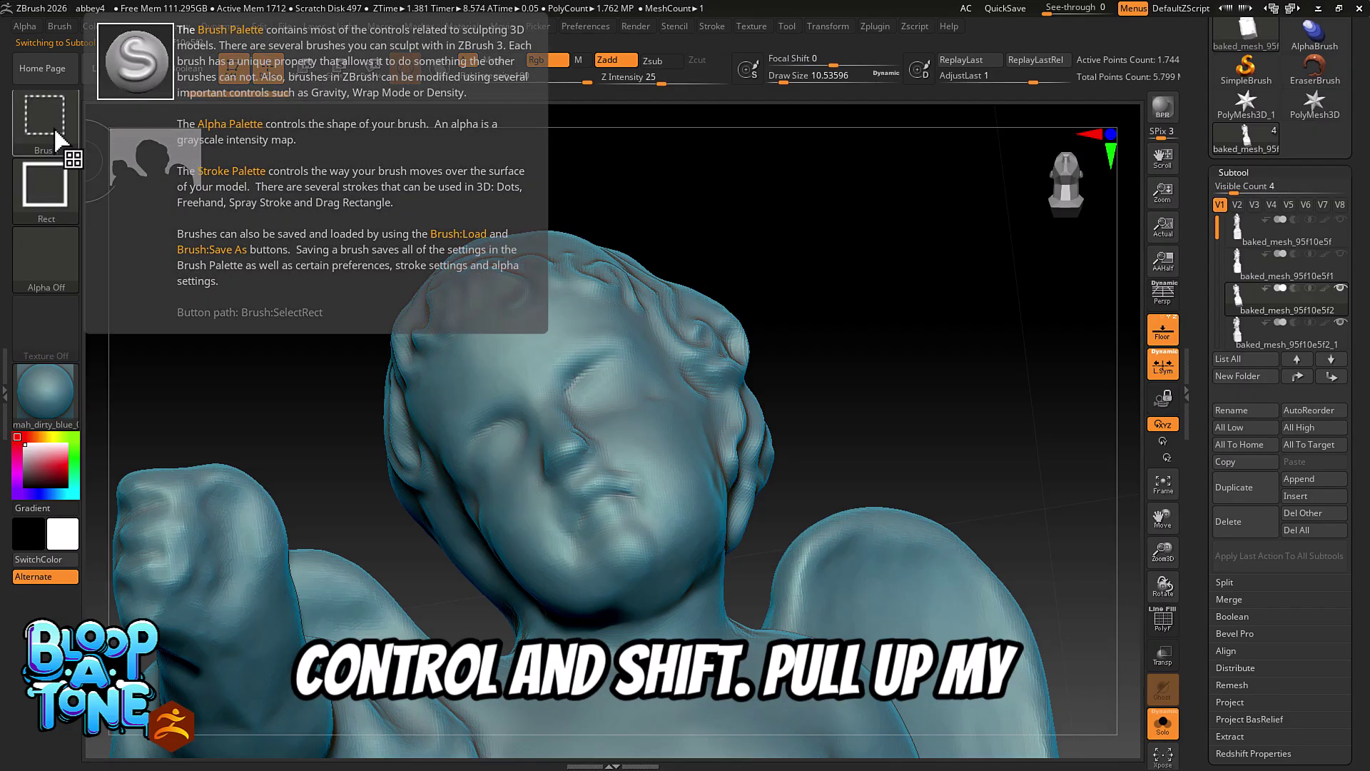
pyautogui.click(55, 134)
pyautogui.click(765, 208)
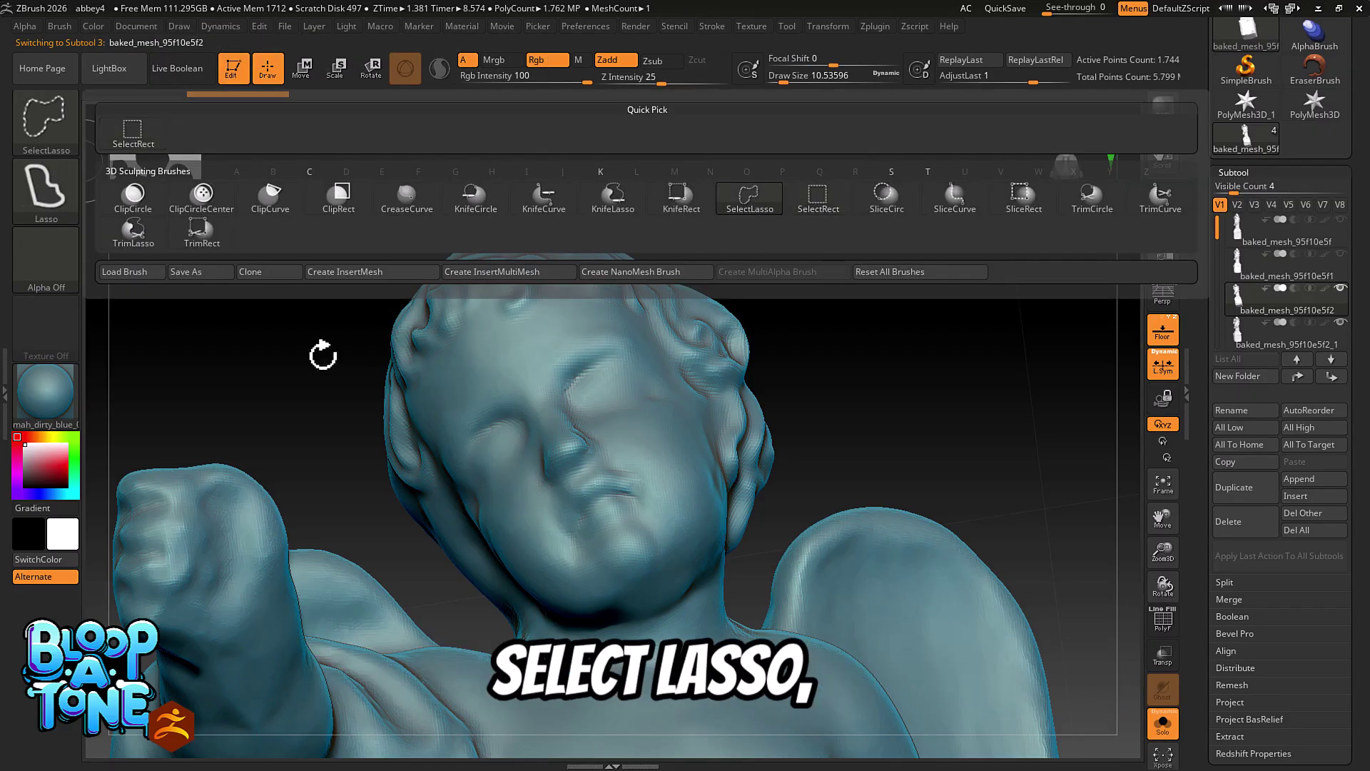
pyautogui.moveTo(264, 346)
pyautogui.keyDown('ctrl'); pyautogui.keyDown('shift'); pyautogui.mouseDown()
pyautogui.moveTo(698, 197)
pyautogui.moveTo(823, 419)
pyautogui.moveTo(783, 526)
pyautogui.moveTo(648, 620)
pyautogui.moveTo(465, 642)
pyautogui.moveTo(418, 582)
pyautogui.moveTo(429, 580)
pyautogui.mouseUp(); pyautogui.keyUp('shift'); pyautogui.keyUp('ctrl')
pyautogui.moveTo(783, 489); pyautogui.dragTo(922, 470)
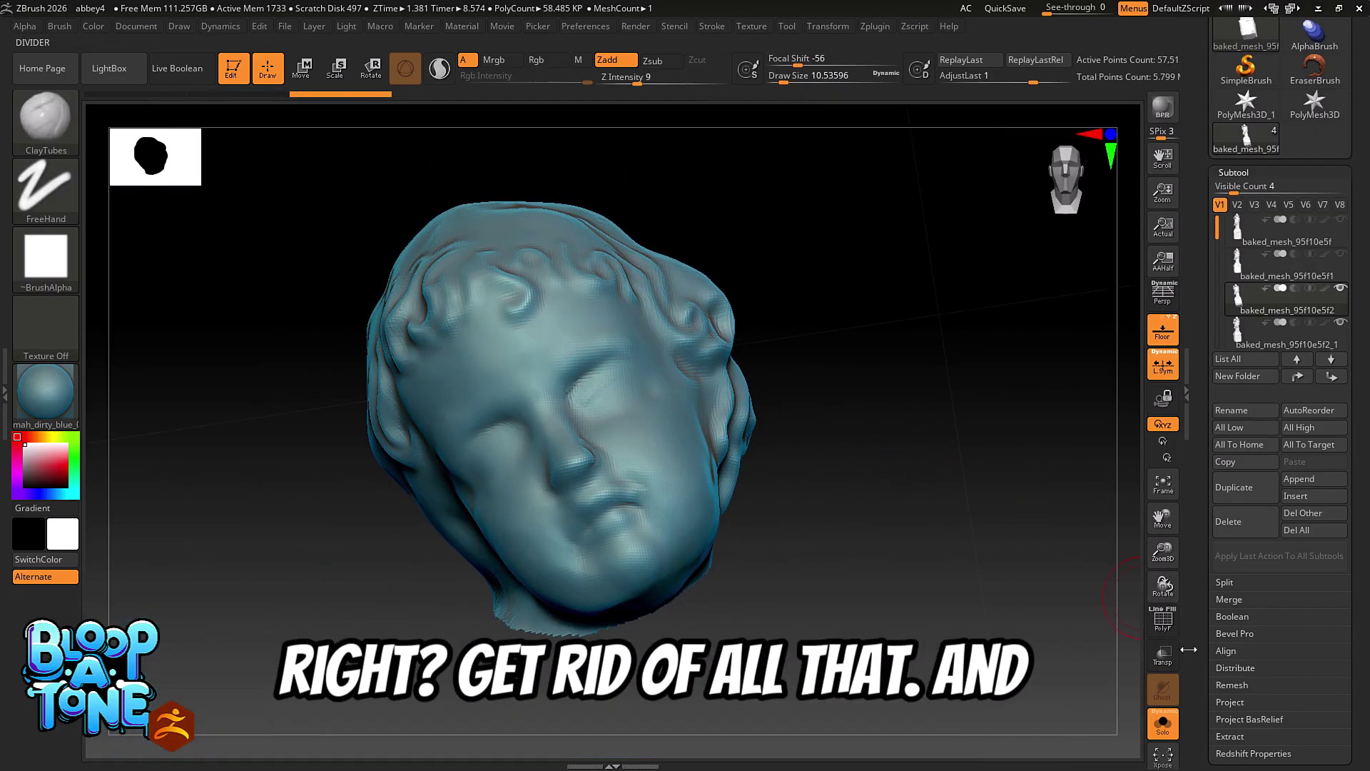
# - Delete the hidden body geometry from the duplicated subtool with Del Hidden
pyautogui.moveTo(1202, 655); pyautogui.dragTo(1204, 445)
pyautogui.click(1233, 563)
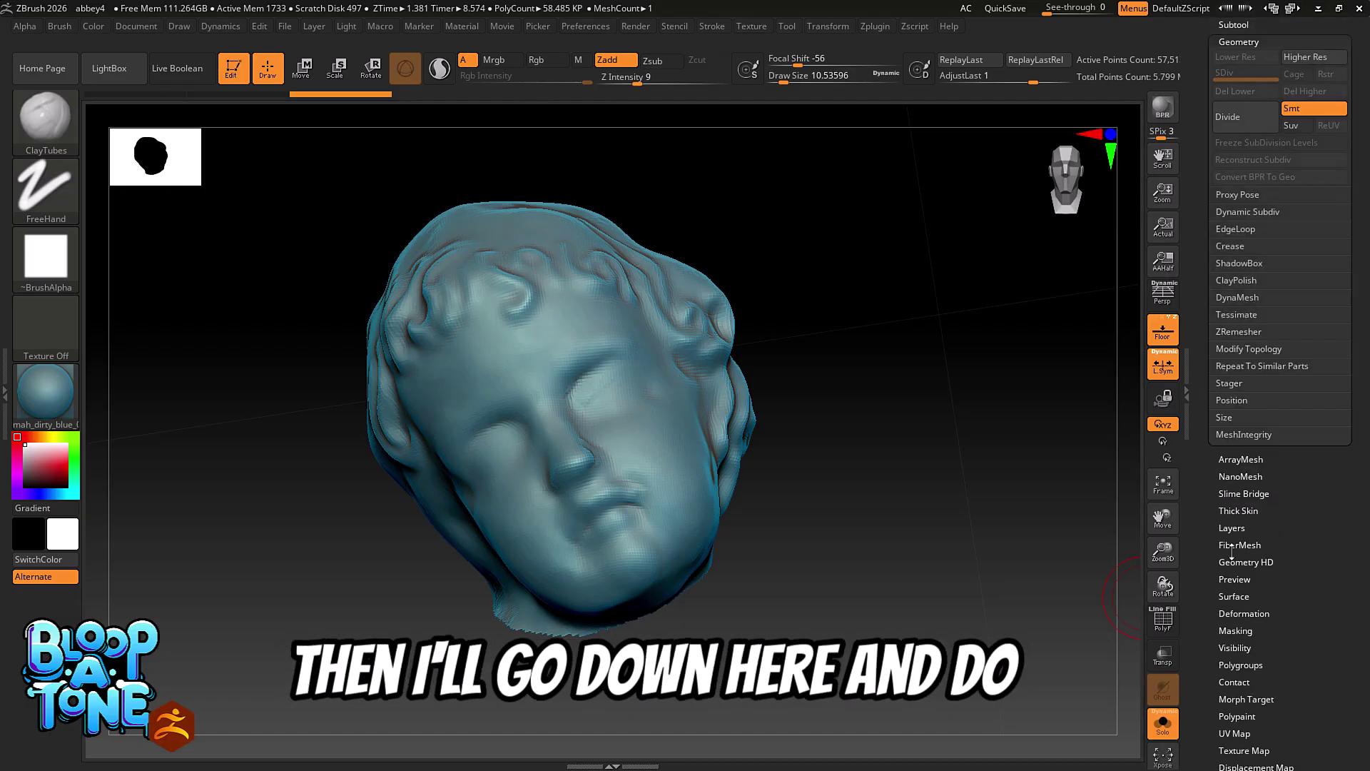
pyautogui.click(1247, 349)
pyautogui.click(1238, 416)
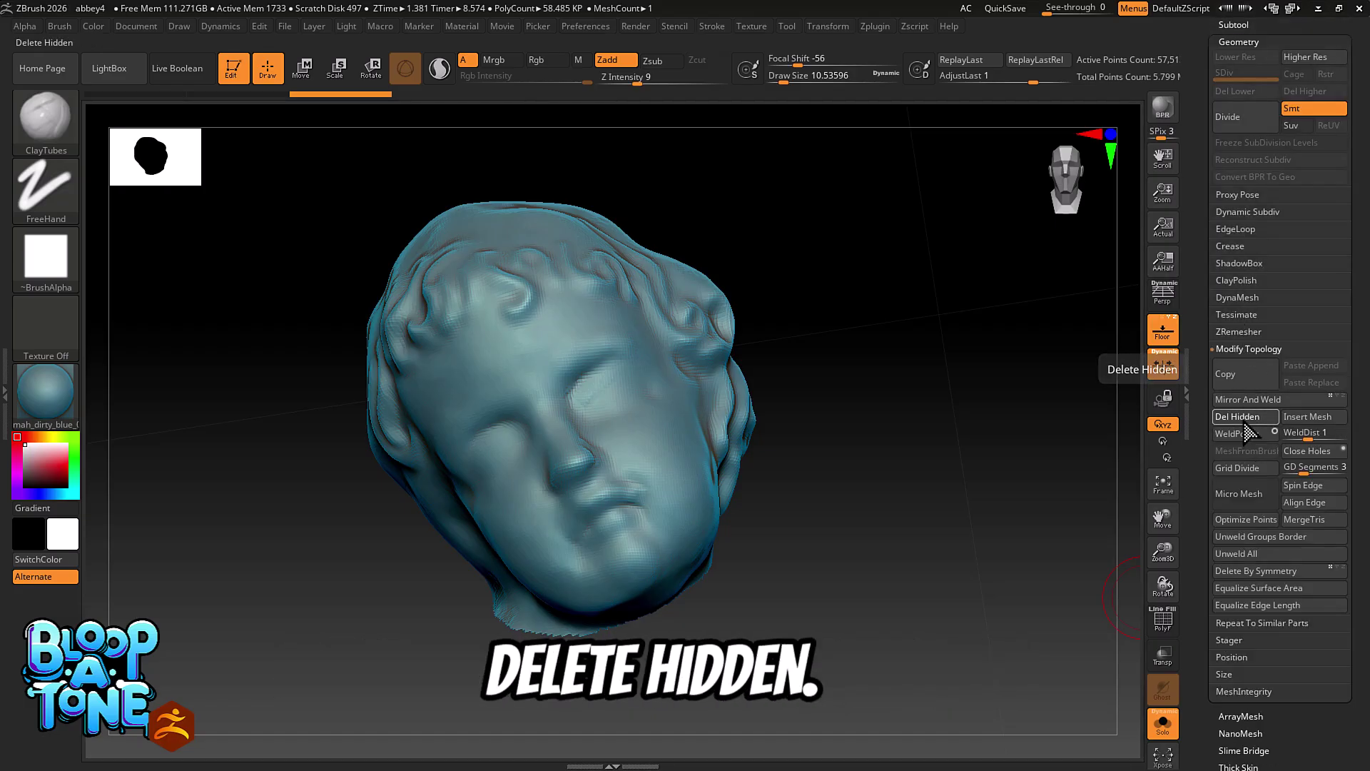
# - Try Mirror And Weld on the isolated head with local symmetry on, and undo it
pyautogui.moveTo(908, 513); pyautogui.dragTo(954, 505)
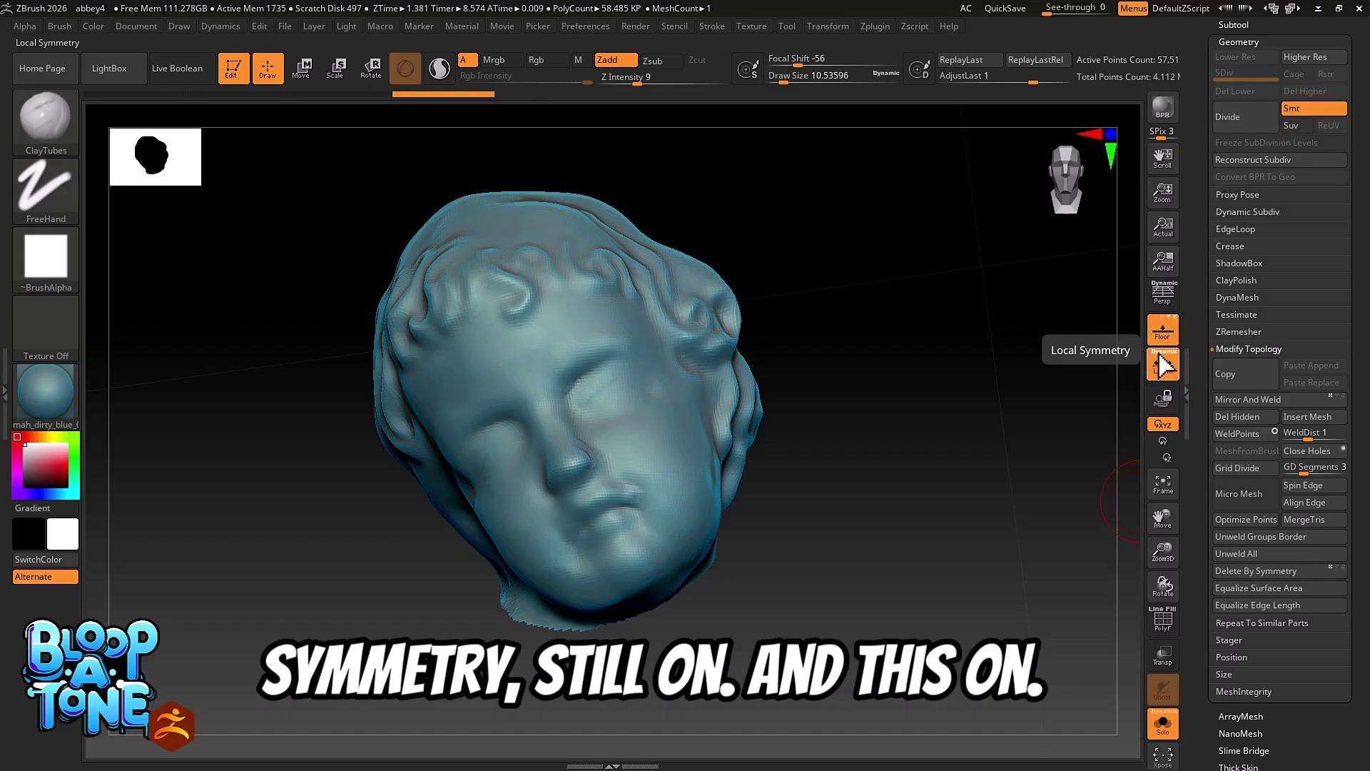
pyautogui.click(1267, 399)
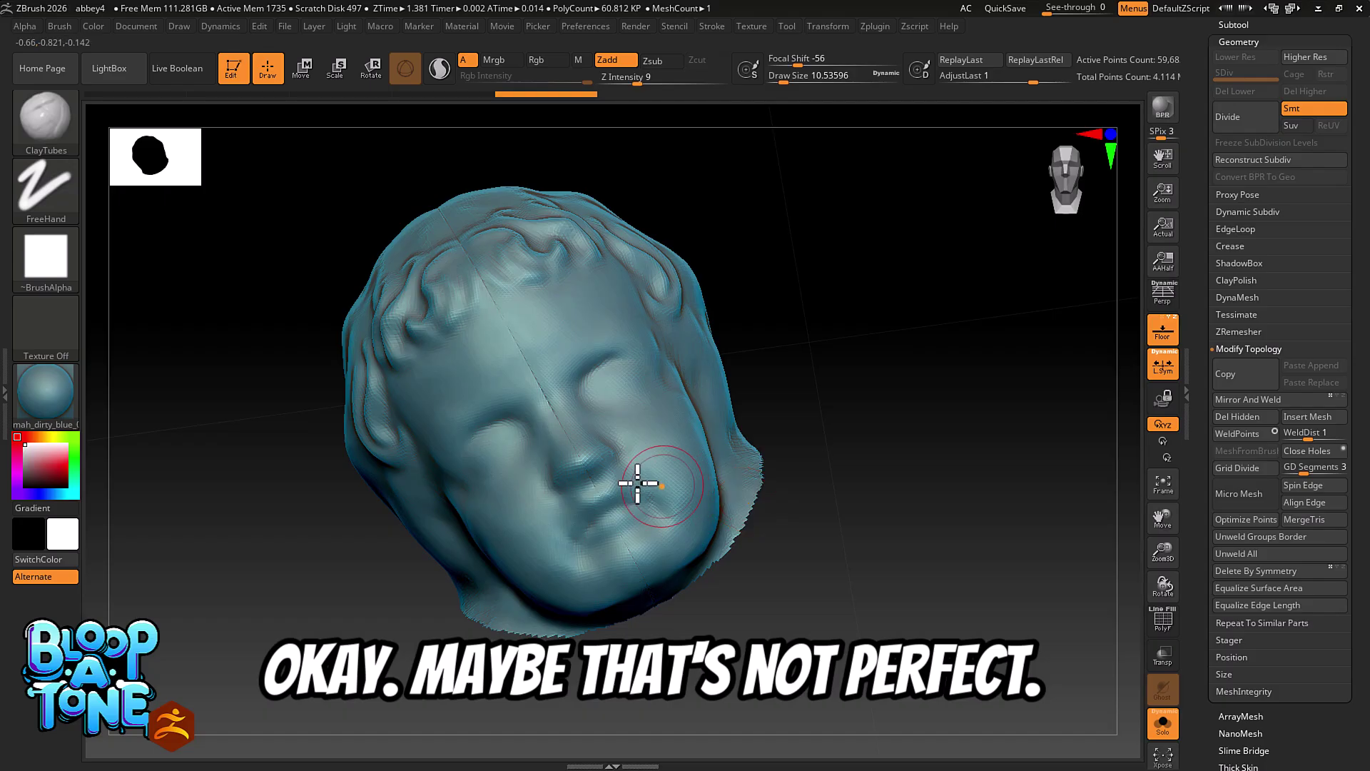
pyautogui.press('ctrl')
pyautogui.hotkey('ctrl', 'z')
# - Shift the unlocked gizmo slightly along X and retry Mirror And Weld on the head
pyautogui.press('w')
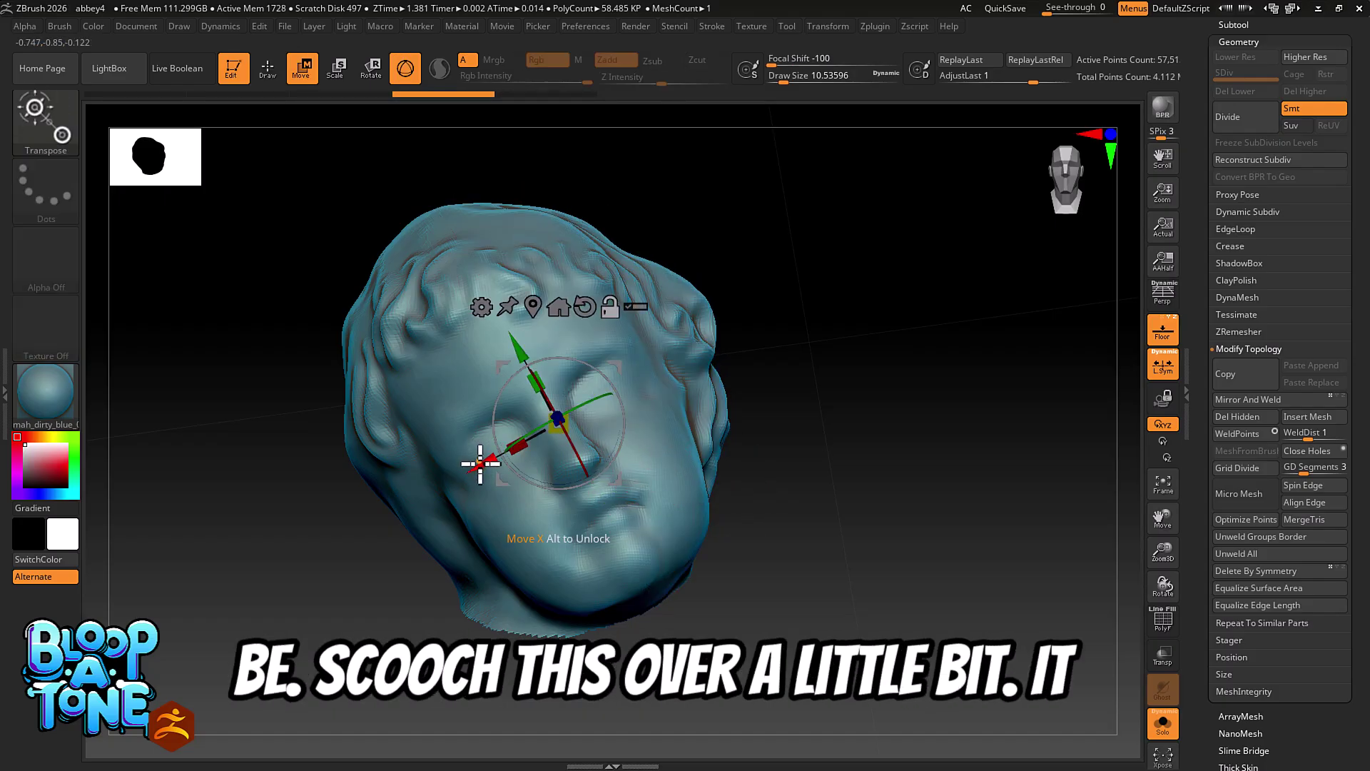
pyautogui.moveTo(480, 464); pyautogui.dragTo(478, 467)
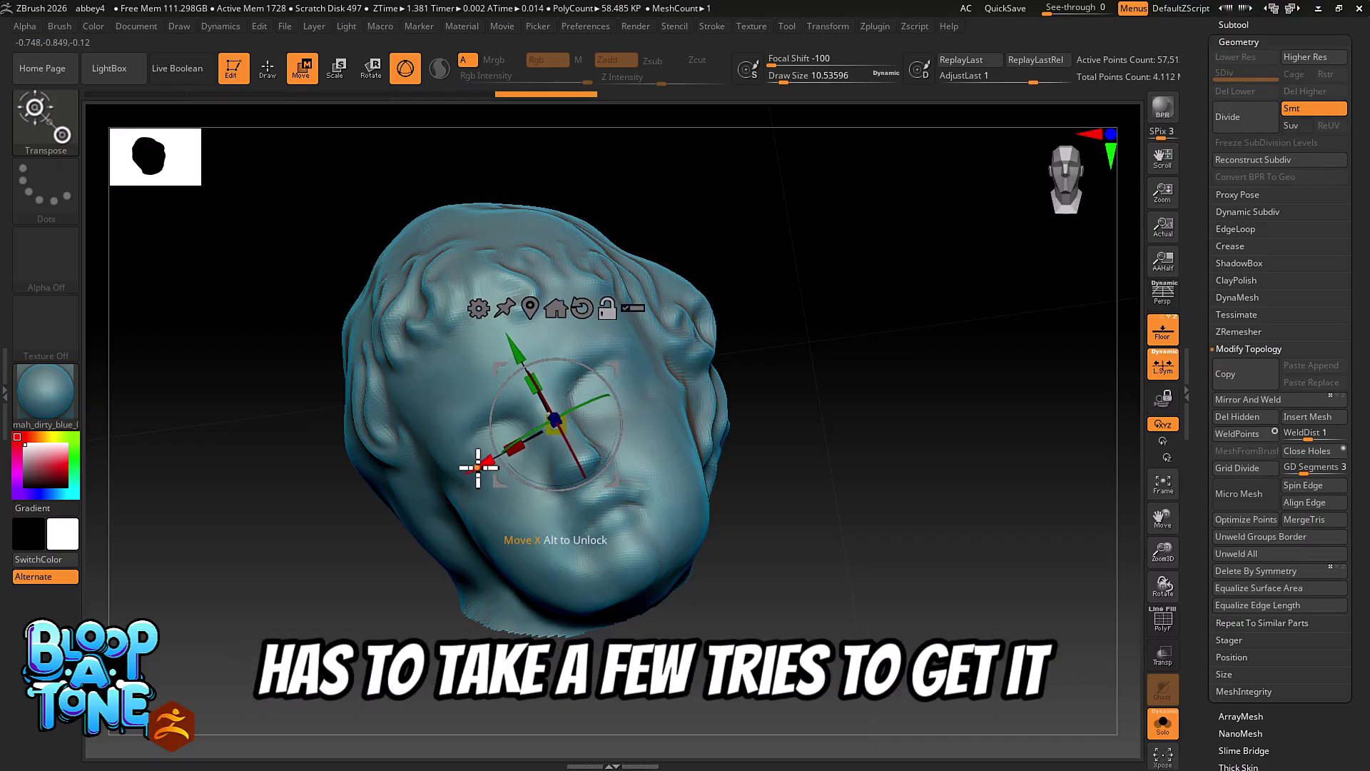
pyautogui.click(1236, 405)
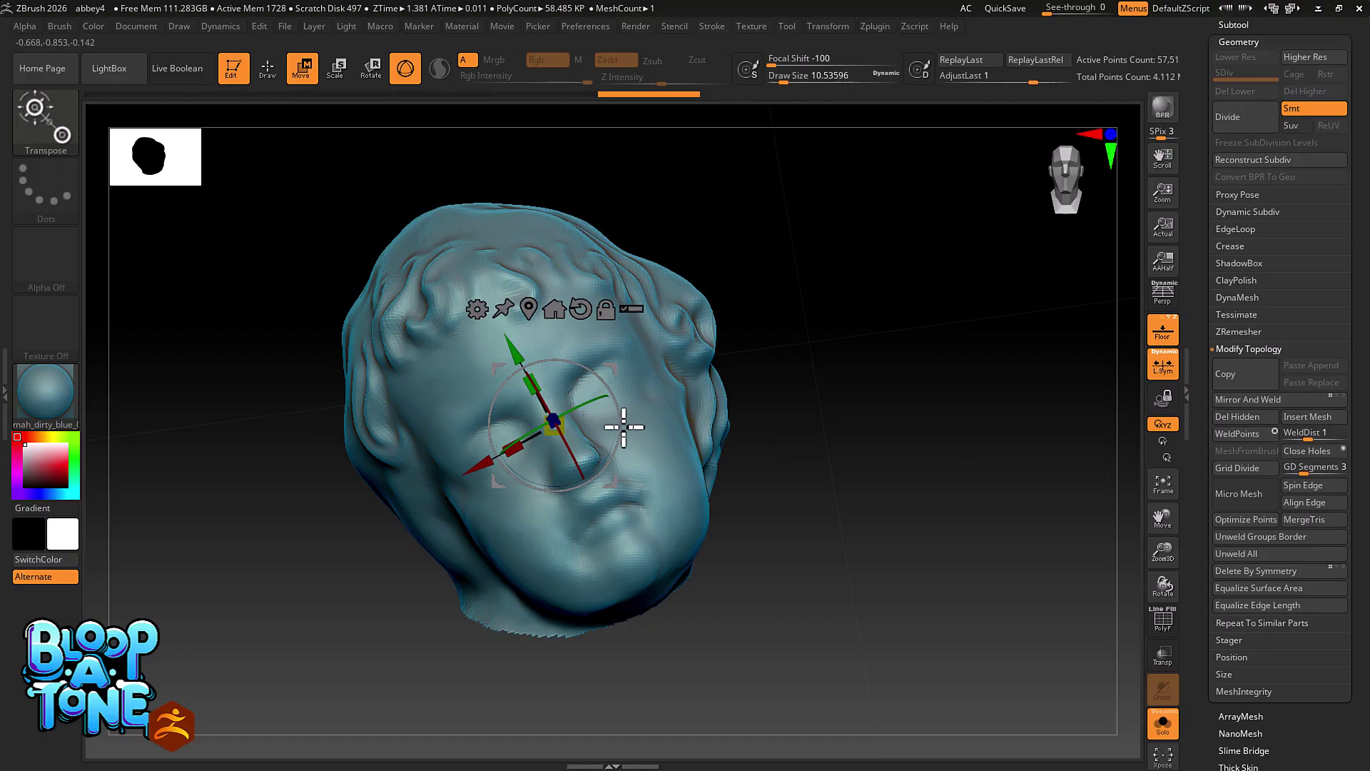
# - Rotate the unlocked gizmo by about -1.8 degrees in the view plane and apply Mirror And Weld to the head
pyautogui.moveTo(621, 428); pyautogui.dragTo(621, 429)
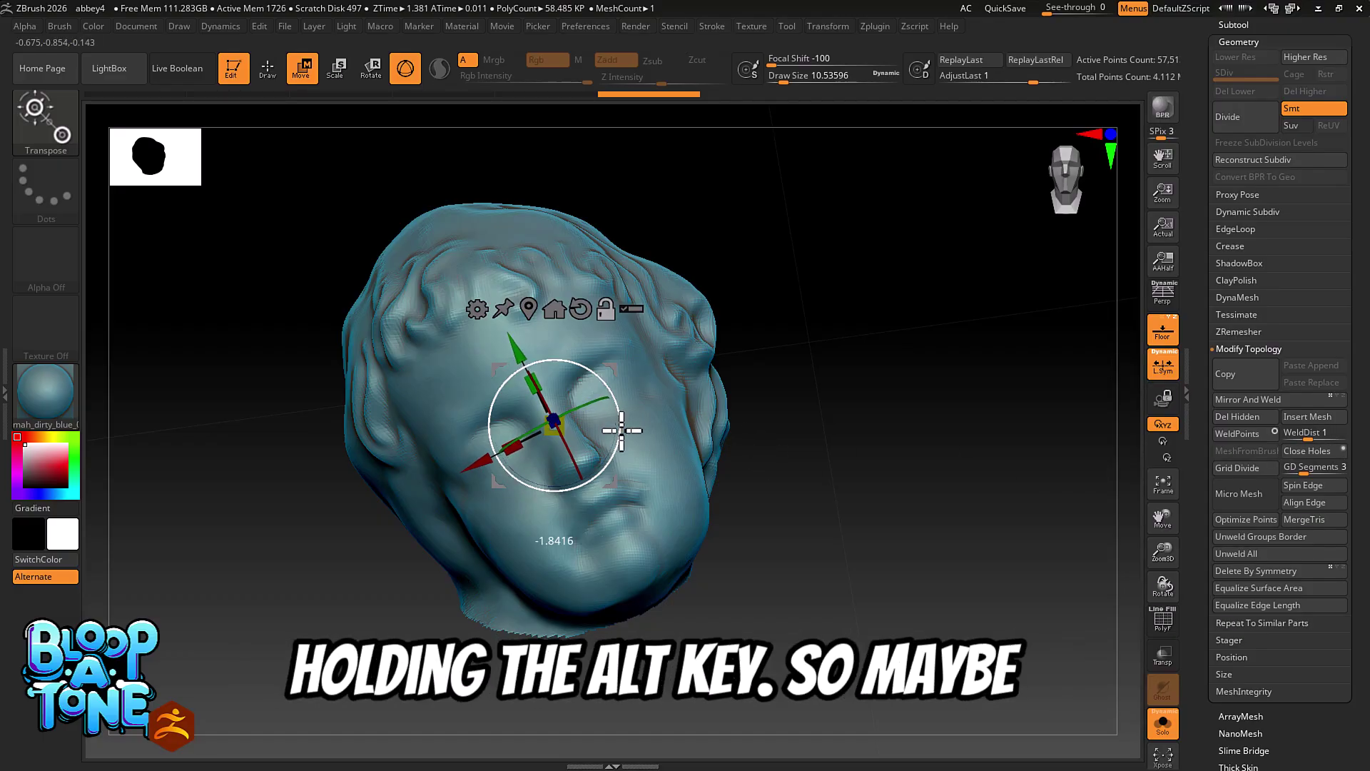
pyautogui.click(1259, 400)
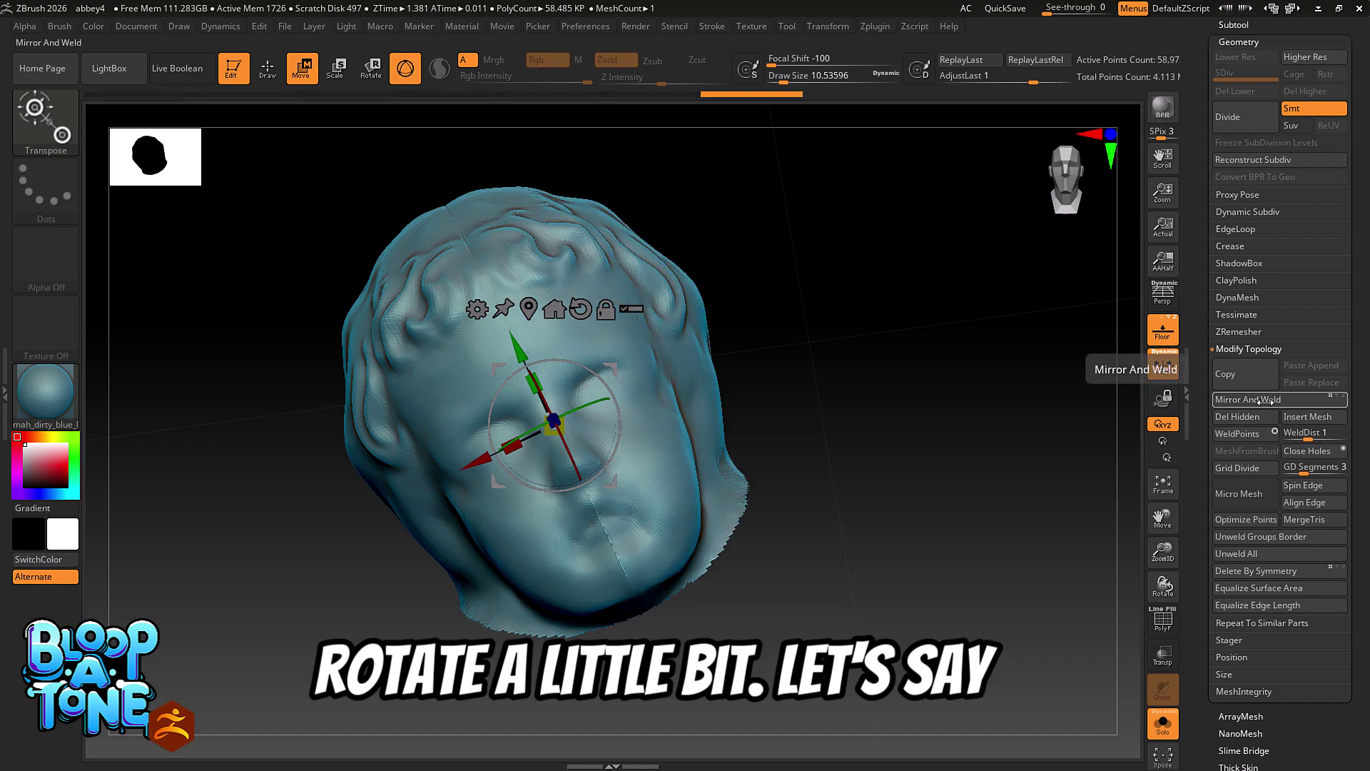
pyautogui.moveTo(886, 489); pyautogui.dragTo(895, 477)
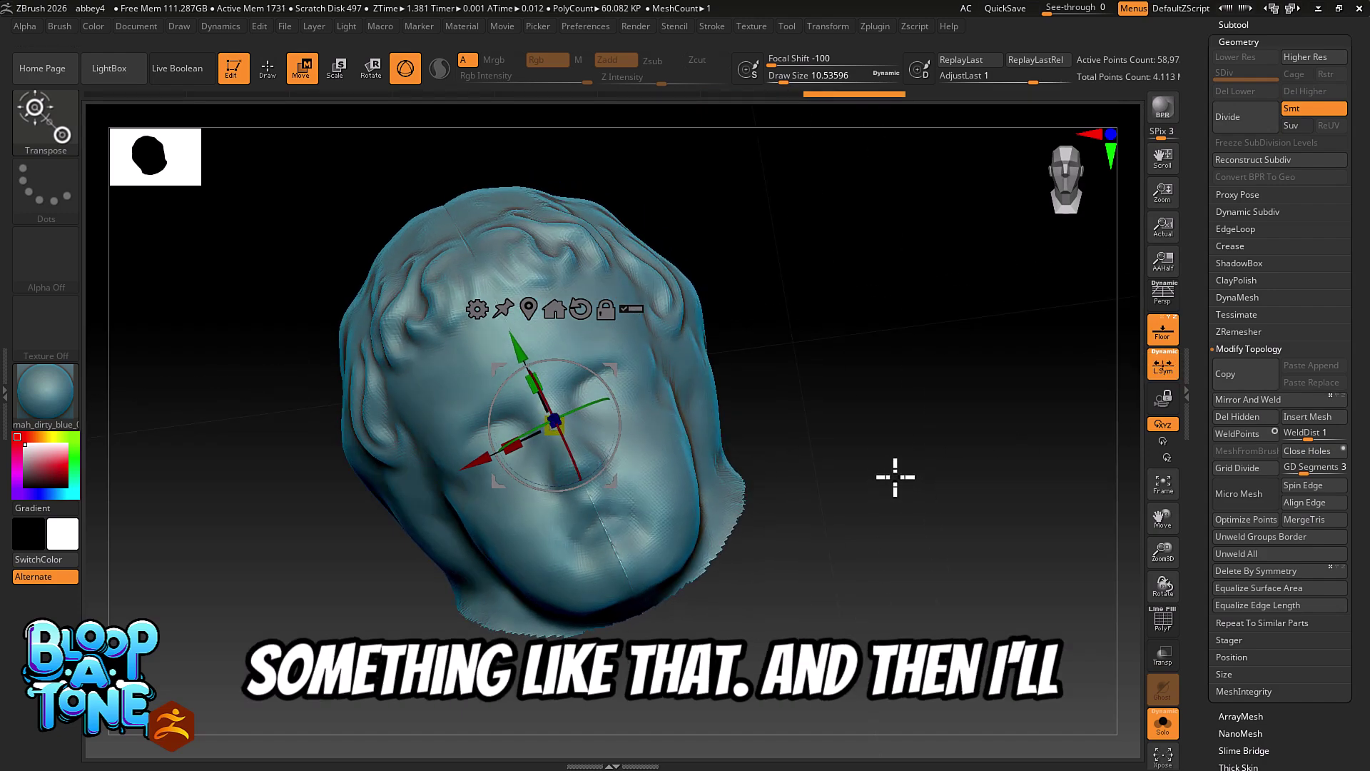
# - Leave the gizmo and remesh the mirrored head with DynaMesh
pyautogui.press('q')
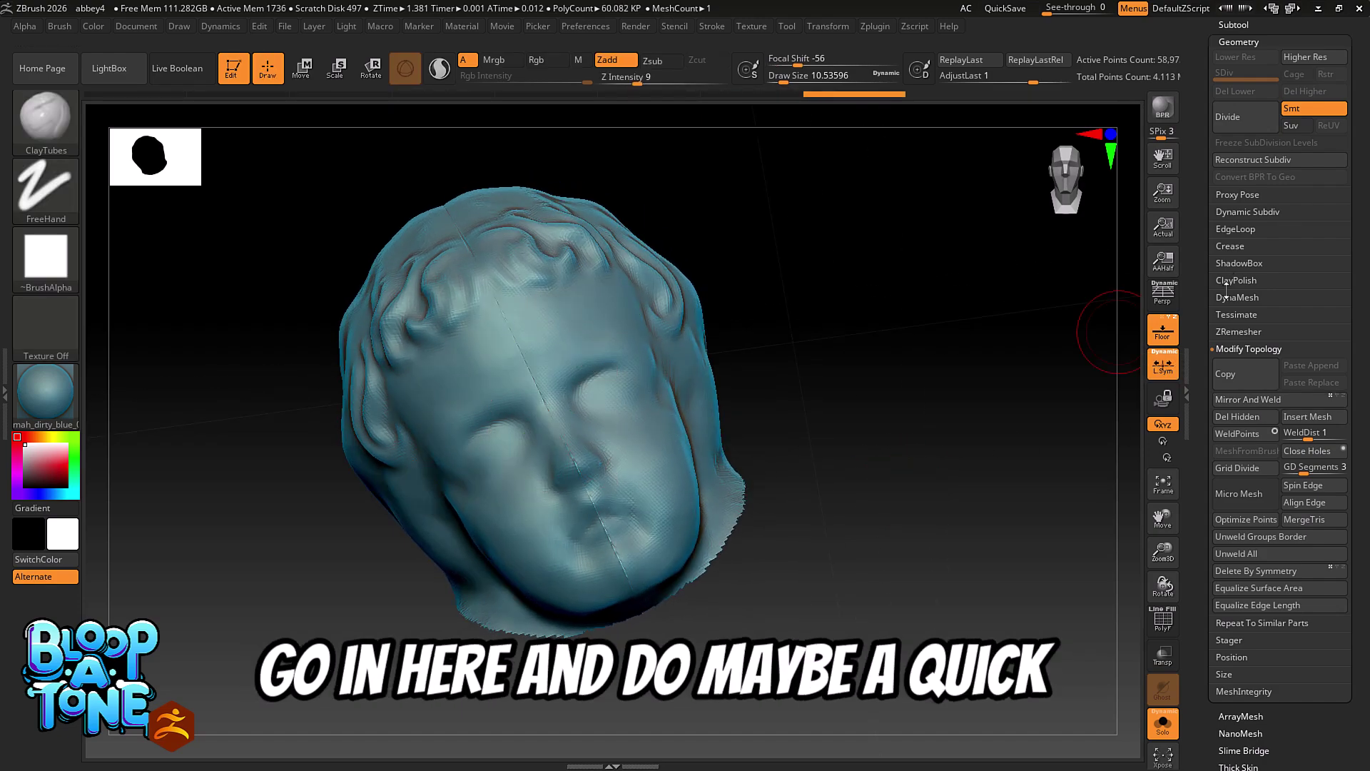
pyautogui.click(1256, 298)
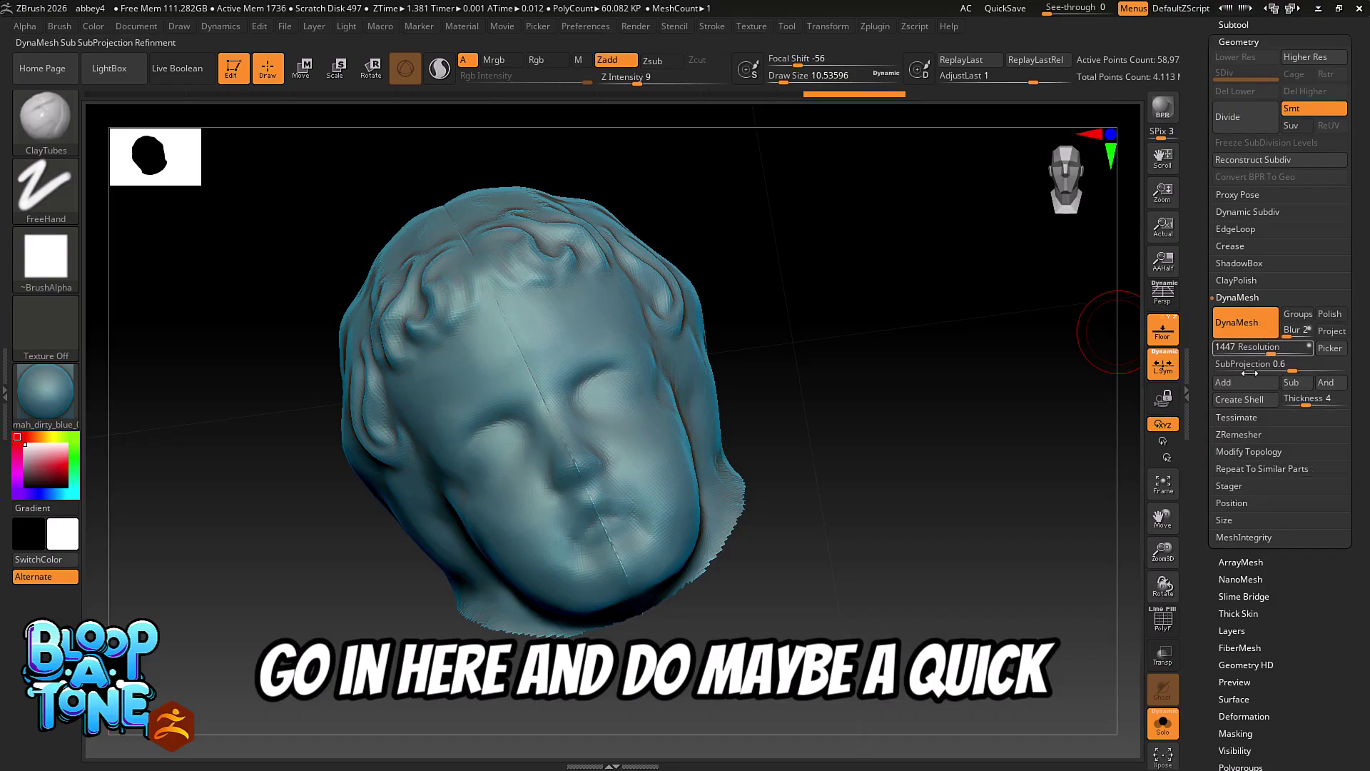
pyautogui.keyDown('ctrl'); pyautogui.moveTo(879, 420); pyautogui.dragTo(961, 511); pyautogui.keyUp('ctrl')
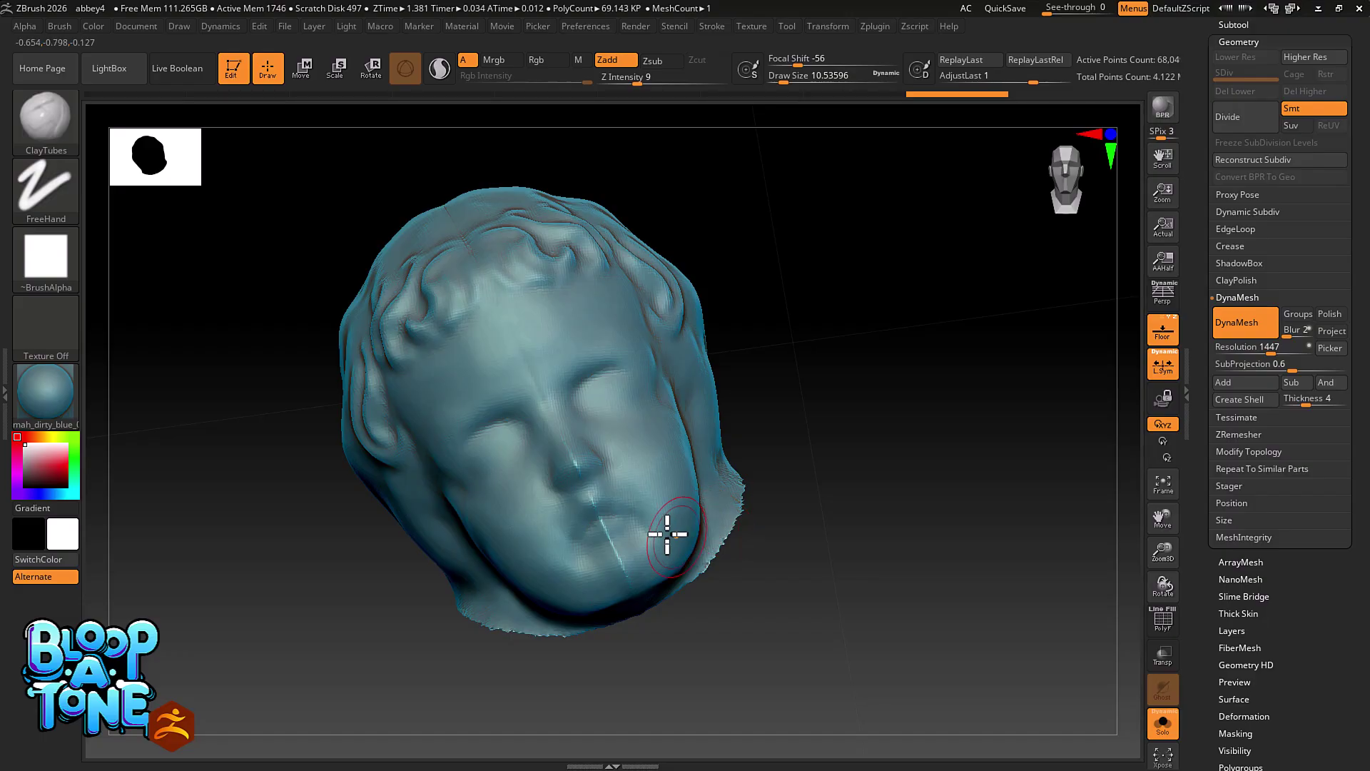
# - Smooth the mirror seam running down the middle of the face from the chin to the forehead
pyautogui.press('shift')
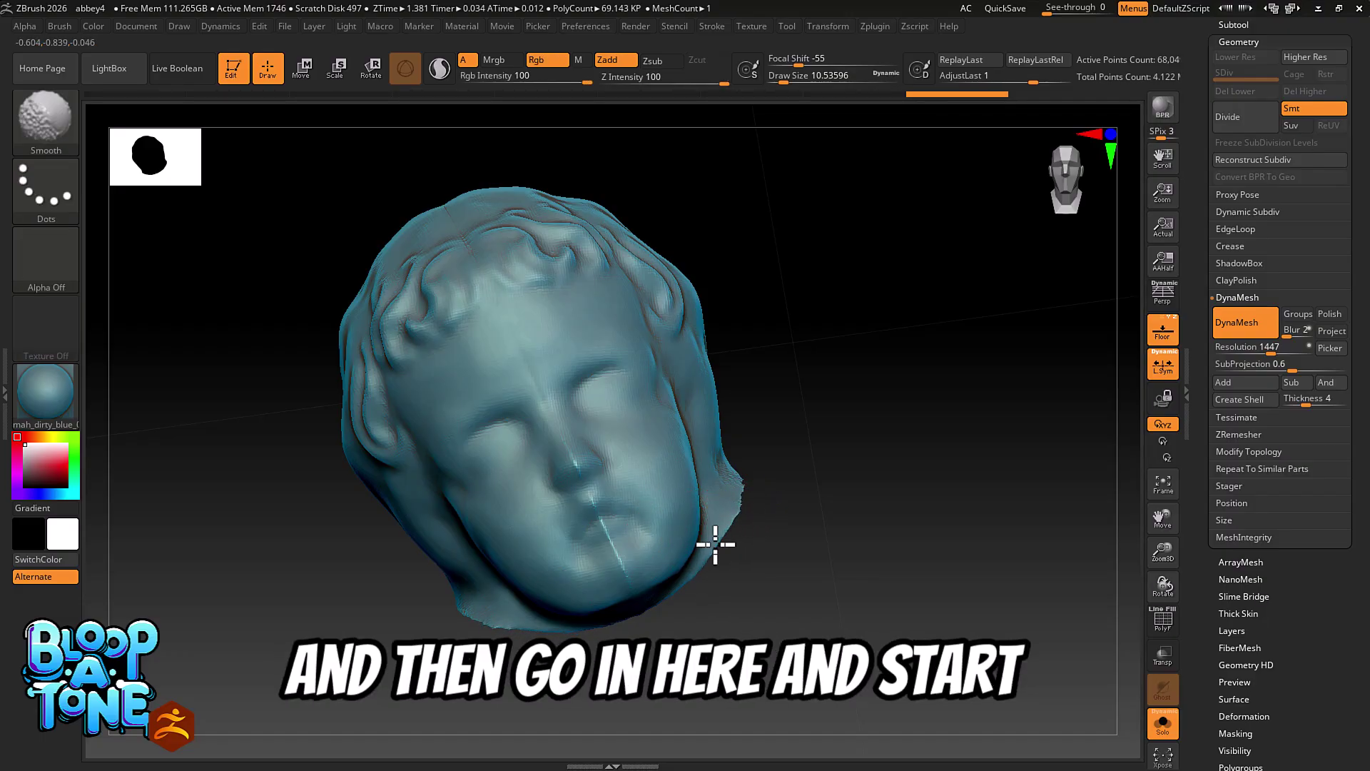
pyautogui.keyDown('shift'); pyautogui.moveTo(618, 551); pyautogui.dragTo(567, 426); pyautogui.keyUp('shift')
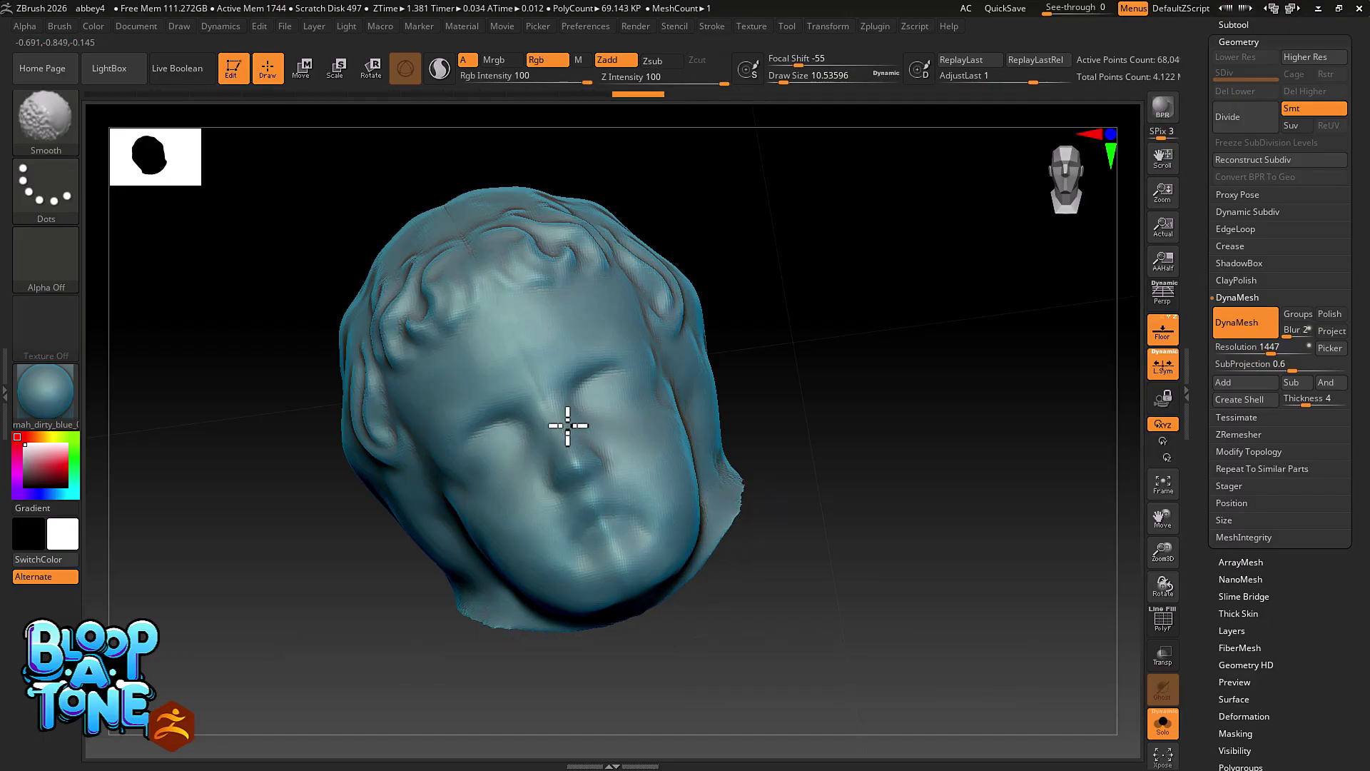
pyautogui.keyDown('shift'); pyautogui.moveTo(533, 381); pyautogui.dragTo(510, 329); pyautogui.keyUp('shift')
# - Refine the eye area with ClayTubes and carve the facial features with DamStandard at a draw size of about 5
pyautogui.moveTo(590, 401)
pyautogui.mouseDown()
pyautogui.moveTo(608, 382)
pyautogui.moveTo(618, 399)
pyautogui.mouseUp()
pyautogui.press('s')
pyautogui.click(75, 129)
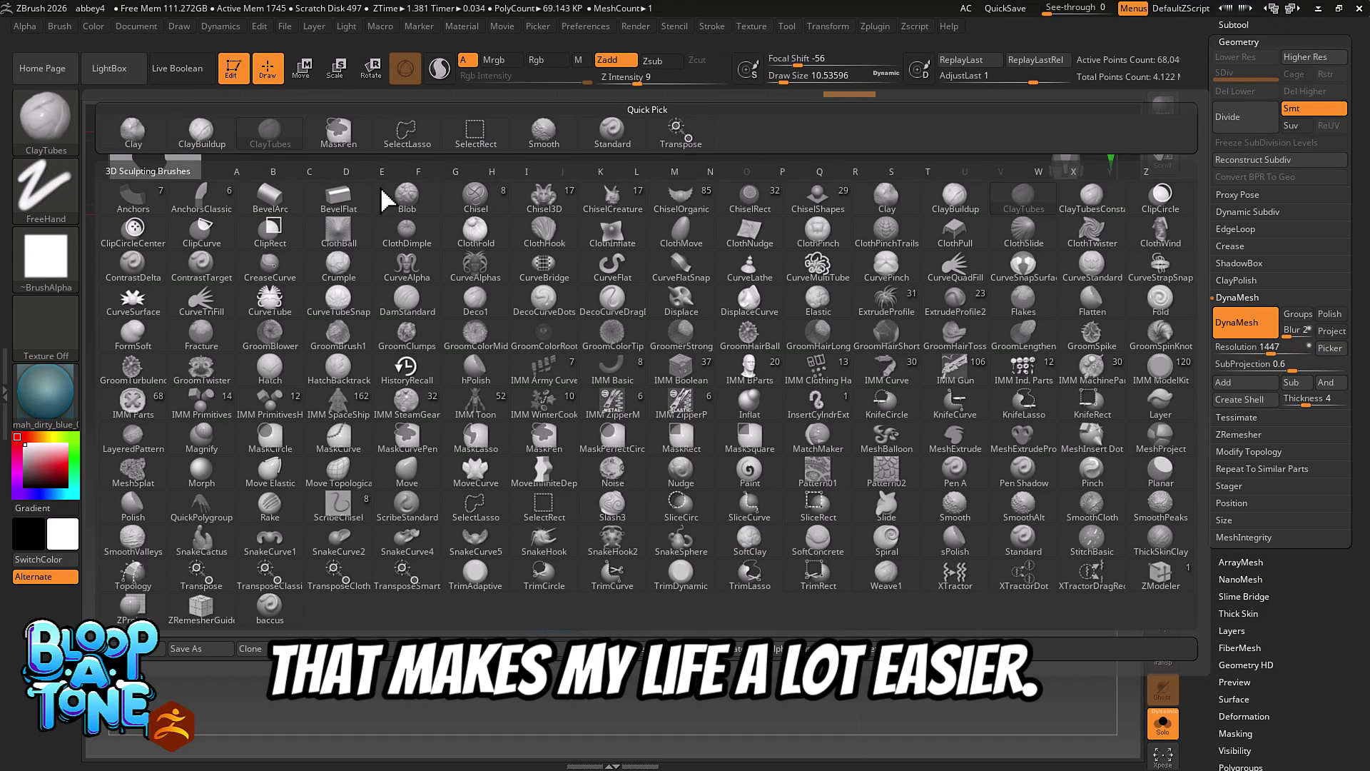
pyautogui.click(361, 236)
pyautogui.moveTo(826, 367)
pyautogui.mouseDown()
pyautogui.moveTo(601, 493)
pyautogui.moveTo(611, 514)
pyautogui.moveTo(640, 509)
pyautogui.mouseUp()
pyautogui.moveTo(640, 509)
pyautogui.mouseDown(button='right')
pyautogui.moveTo(568, 521)
pyautogui.moveTo(609, 500)
pyautogui.mouseUp(button='right')
# - Reshape the face with a resized Move brush and switch back to the ClayTubes brush
pyautogui.press('b')
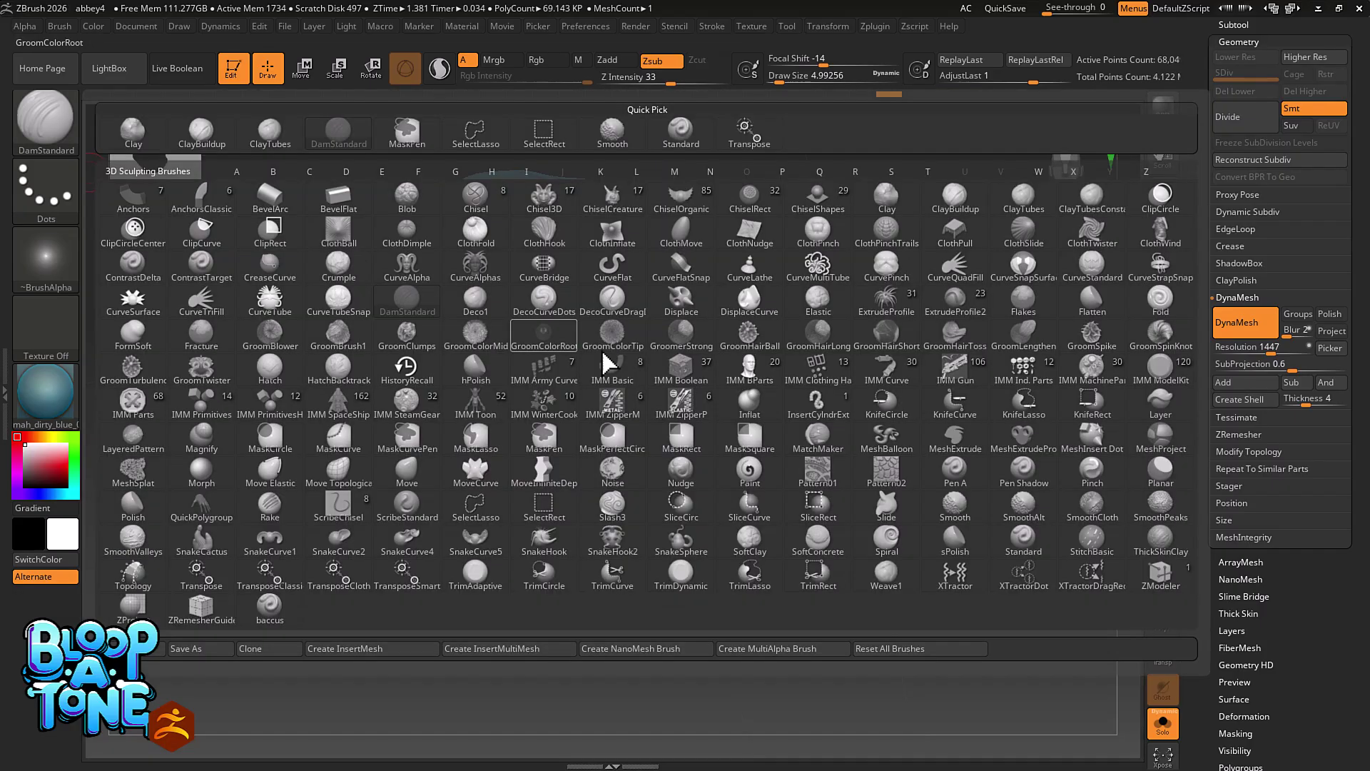
pyautogui.press('m')
pyautogui.press('v')
pyautogui.press('s')
pyautogui.moveTo(746, 361); pyautogui.dragTo(763, 362)
pyautogui.moveTo(763, 363); pyautogui.dragTo(642, 336, button='right')
pyautogui.click(67, 129)
pyautogui.moveTo(623, 504)
pyautogui.mouseDown(button='right')
pyautogui.moveTo(619, 585)
pyautogui.moveTo(733, 499)
pyautogui.moveTo(847, 640)
pyautogui.mouseUp(button='right')
pyautogui.click(281, 144)
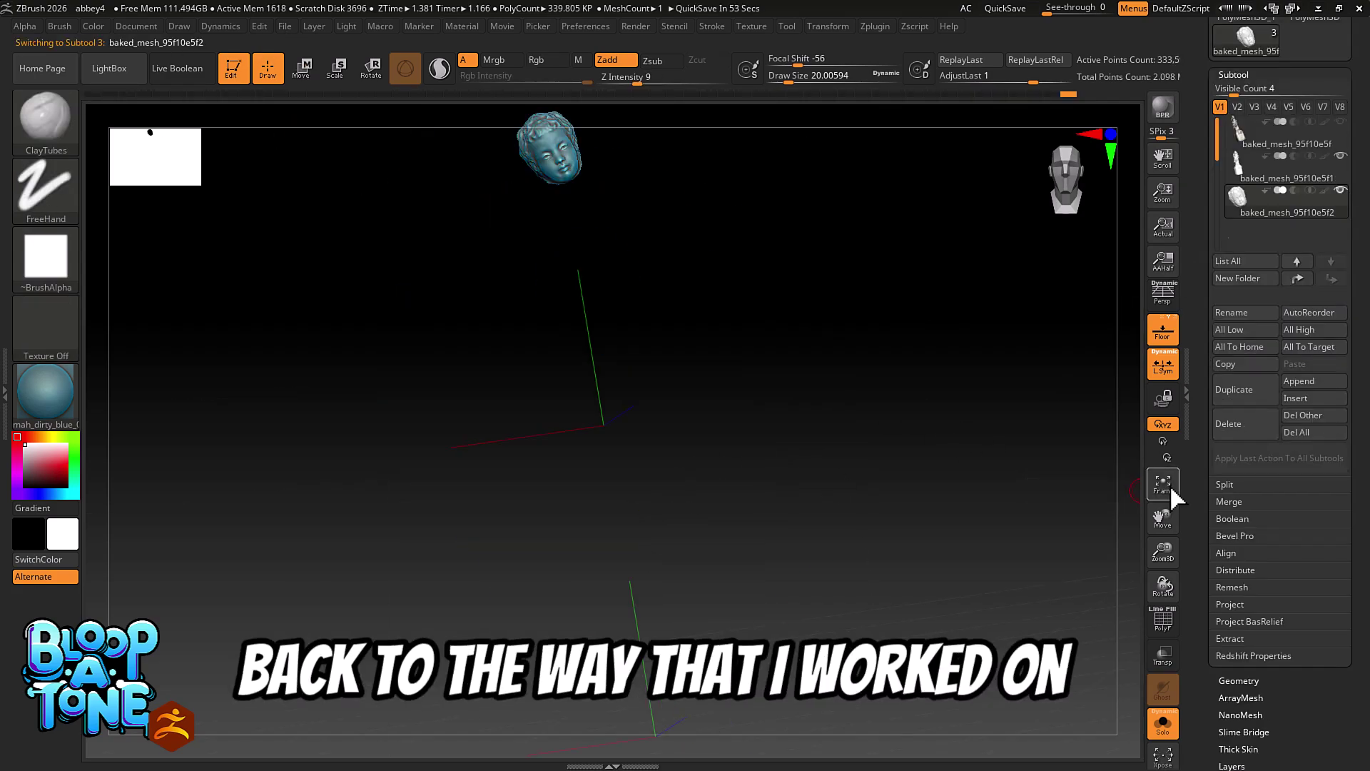
# - Frame the finished sculpted head subtool and examine its symmetrical face from several angles
pyautogui.click(1163, 484)
pyautogui.moveTo(1047, 494); pyautogui.dragTo(1005, 495, button='right')
pyautogui.press('s')
pyautogui.press('s')
pyautogui.moveTo(1004, 495); pyautogui.dragTo(1020, 496)
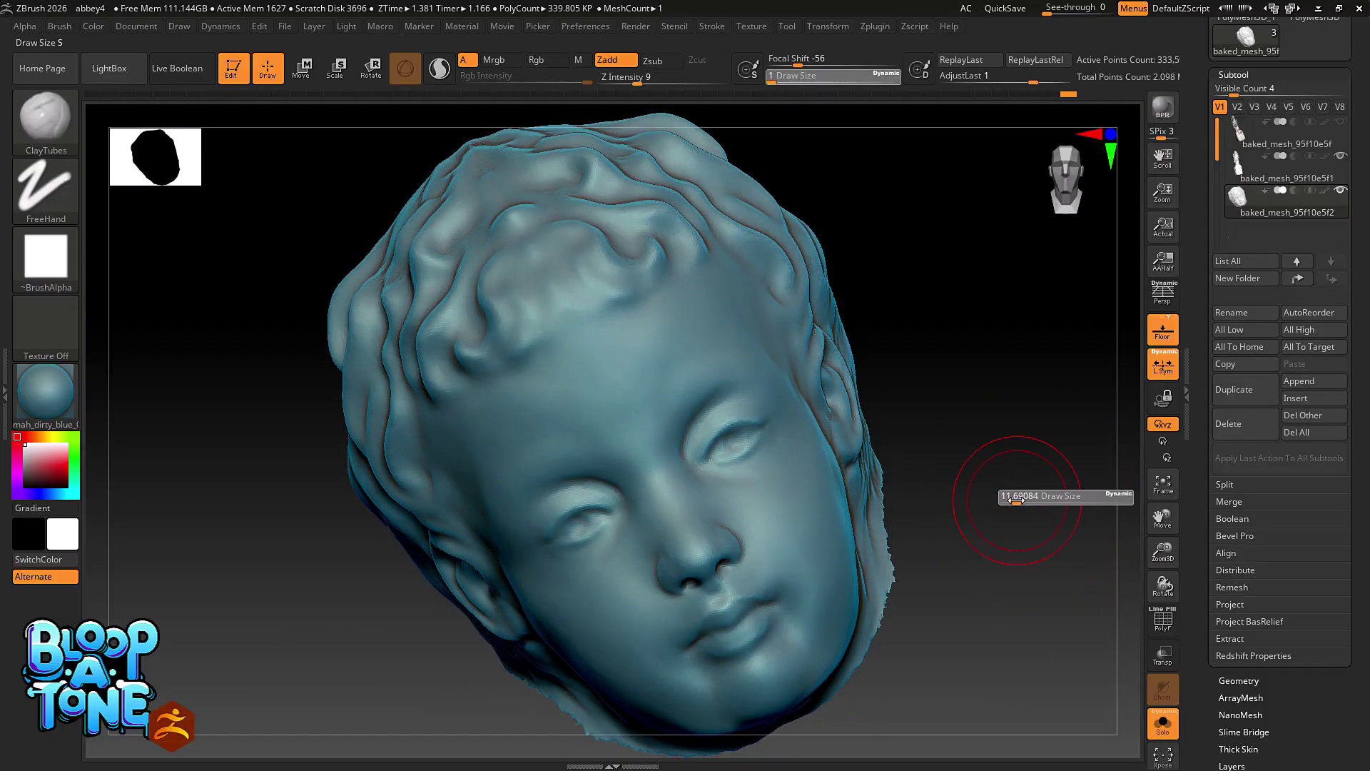
pyautogui.keyDown('ctrl'); pyautogui.moveTo(1022, 498); pyautogui.dragTo(960, 451, button='right'); pyautogui.keyUp('ctrl')
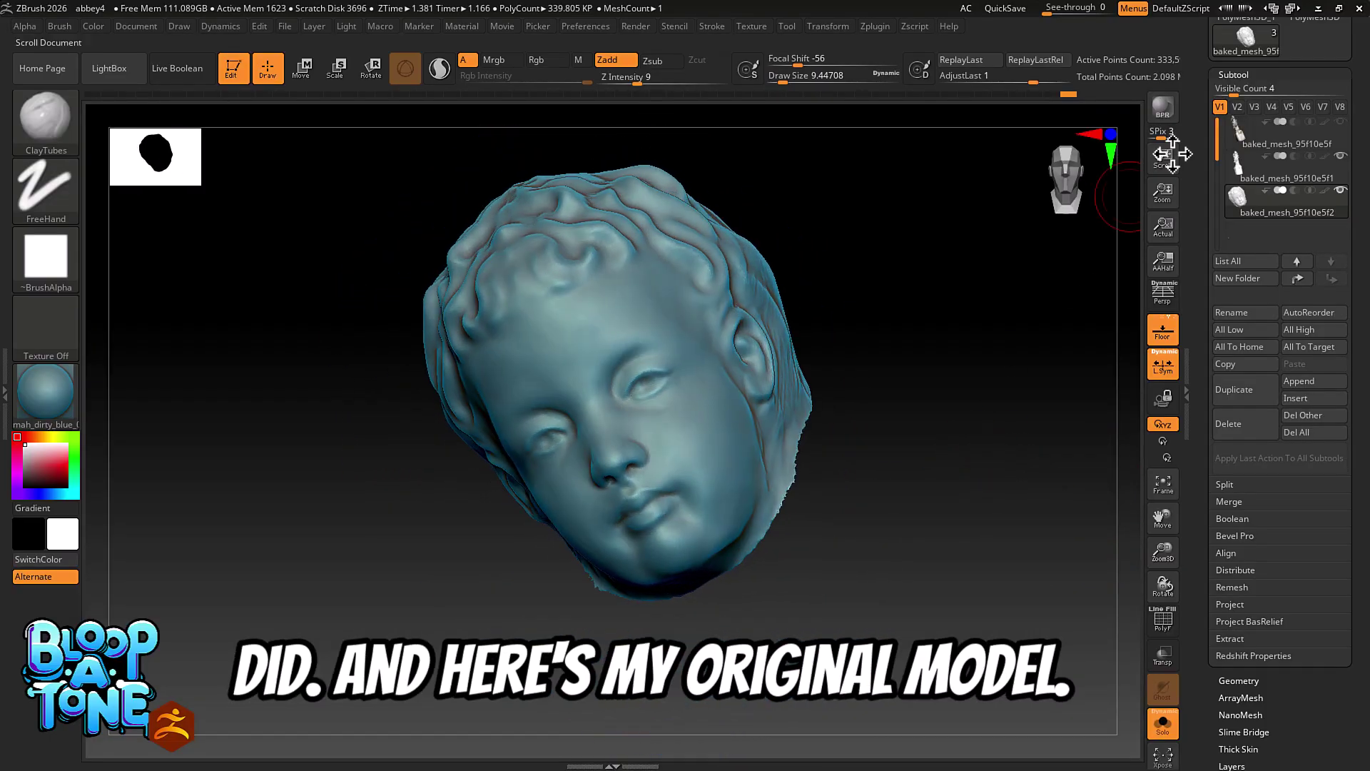
# - Select the full statue subtool baked_mesh_95f10e5f1 and paint a mask over its face with MaskPen
pyautogui.click(1259, 175)
pyautogui.moveTo(1018, 208); pyautogui.dragTo(1024, 201, button='right')
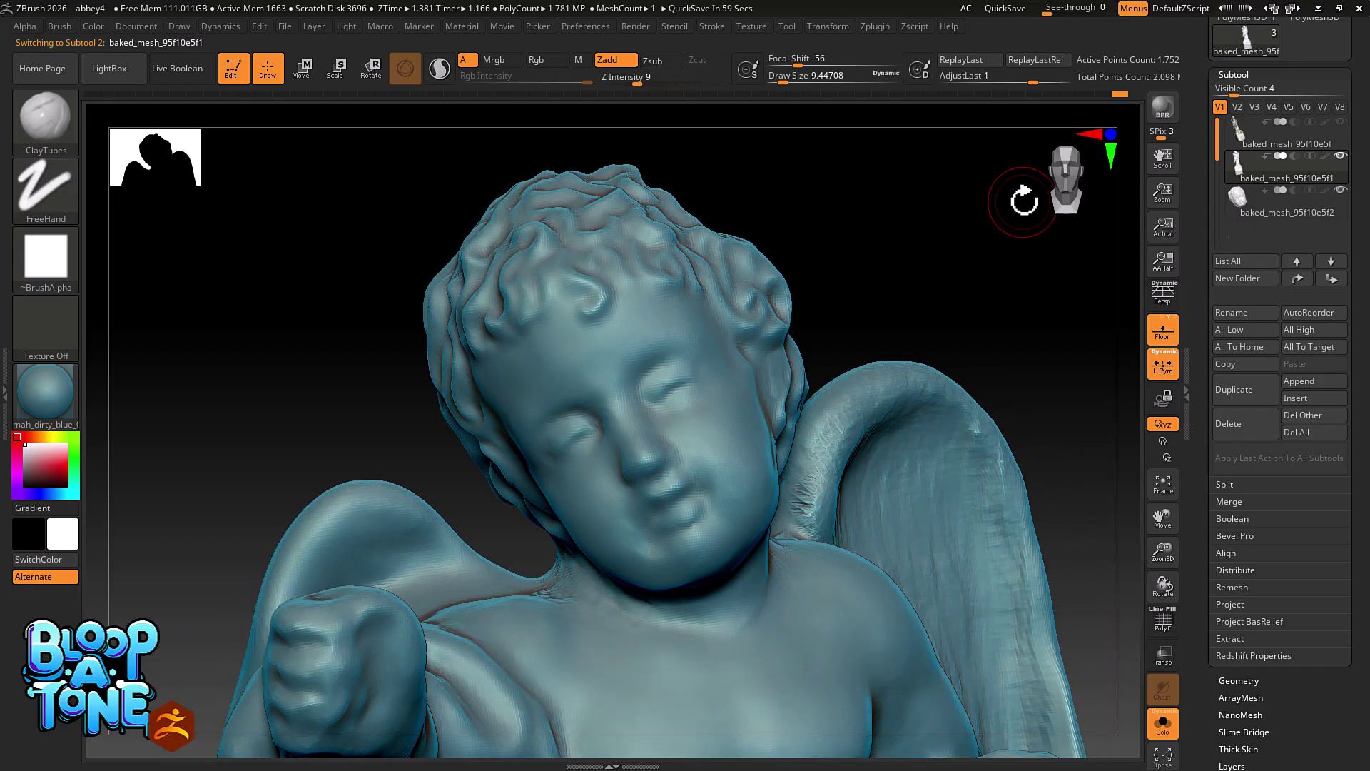
pyautogui.press('s')
pyautogui.moveTo(598, 386); pyautogui.dragTo(602, 387)
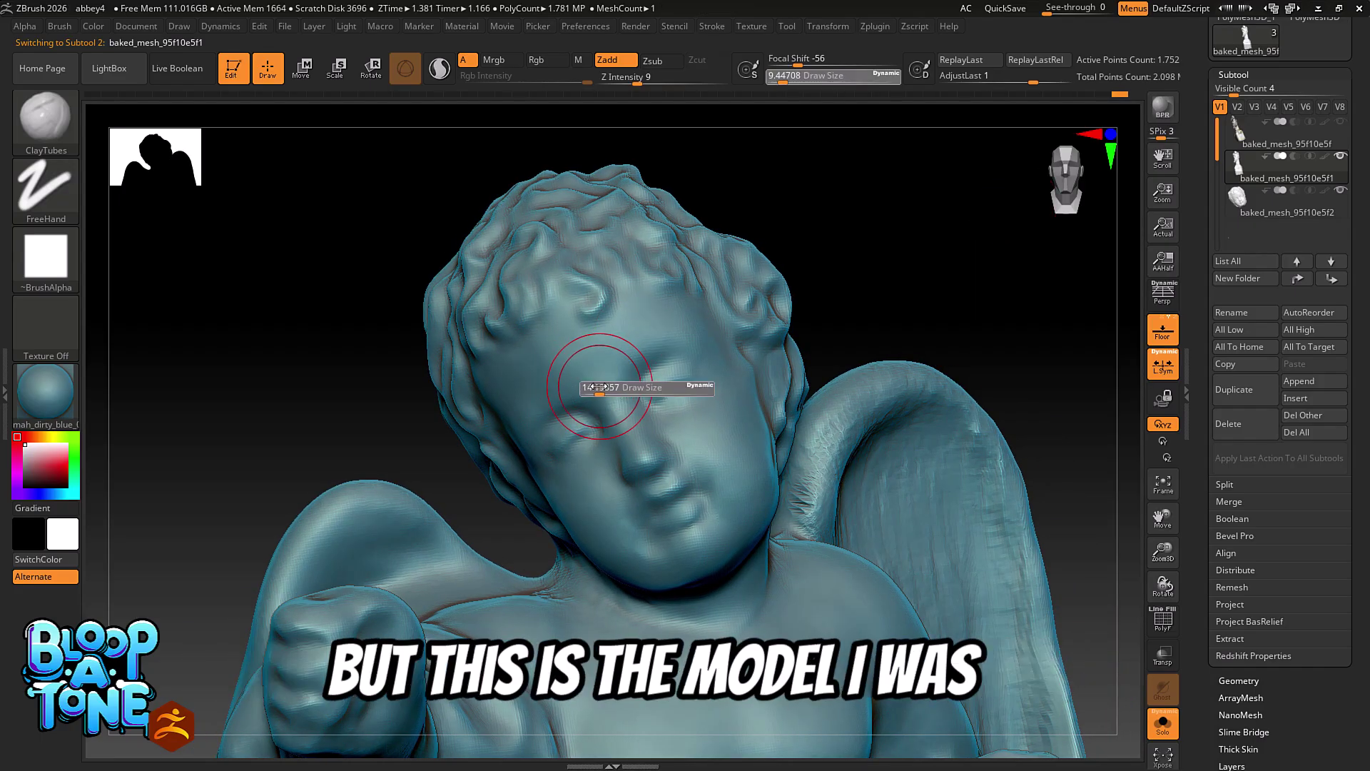
pyautogui.press('ctrl')
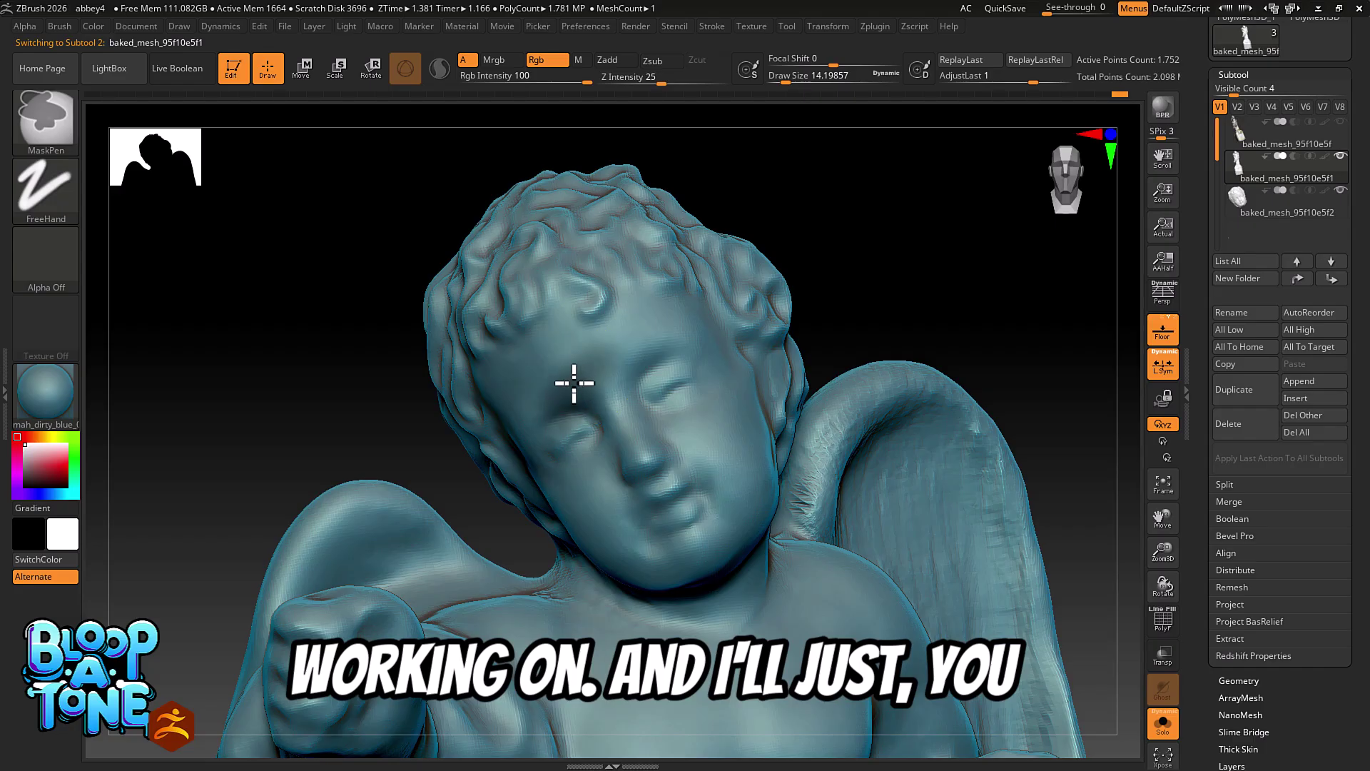
pyautogui.moveTo(653, 330)
pyautogui.keyDown('ctrl'); pyautogui.mouseDown()
pyautogui.moveTo(627, 361)
pyautogui.moveTo(709, 428)
pyautogui.moveTo(752, 492)
pyautogui.moveTo(681, 388)
pyautogui.moveTo(642, 443)
pyautogui.moveTo(551, 367)
pyautogui.moveTo(613, 318)
pyautogui.moveTo(728, 442)
pyautogui.mouseUp(); pyautogui.keyUp('ctrl')
# - Invert the mask so only the statue's face is editable, and blur its edge
pyautogui.moveTo(986, 294)
pyautogui.mouseDown()
pyautogui.moveTo(789, 422)
pyautogui.moveTo(667, 480)
pyautogui.moveTo(823, 413)
pyautogui.mouseUp()
pyautogui.press('ctrl')
pyautogui.keyDown('ctrl'); pyautogui.click(987, 346); pyautogui.keyUp('ctrl')
pyautogui.moveTo(1015, 361); pyautogui.dragTo(820, 468)
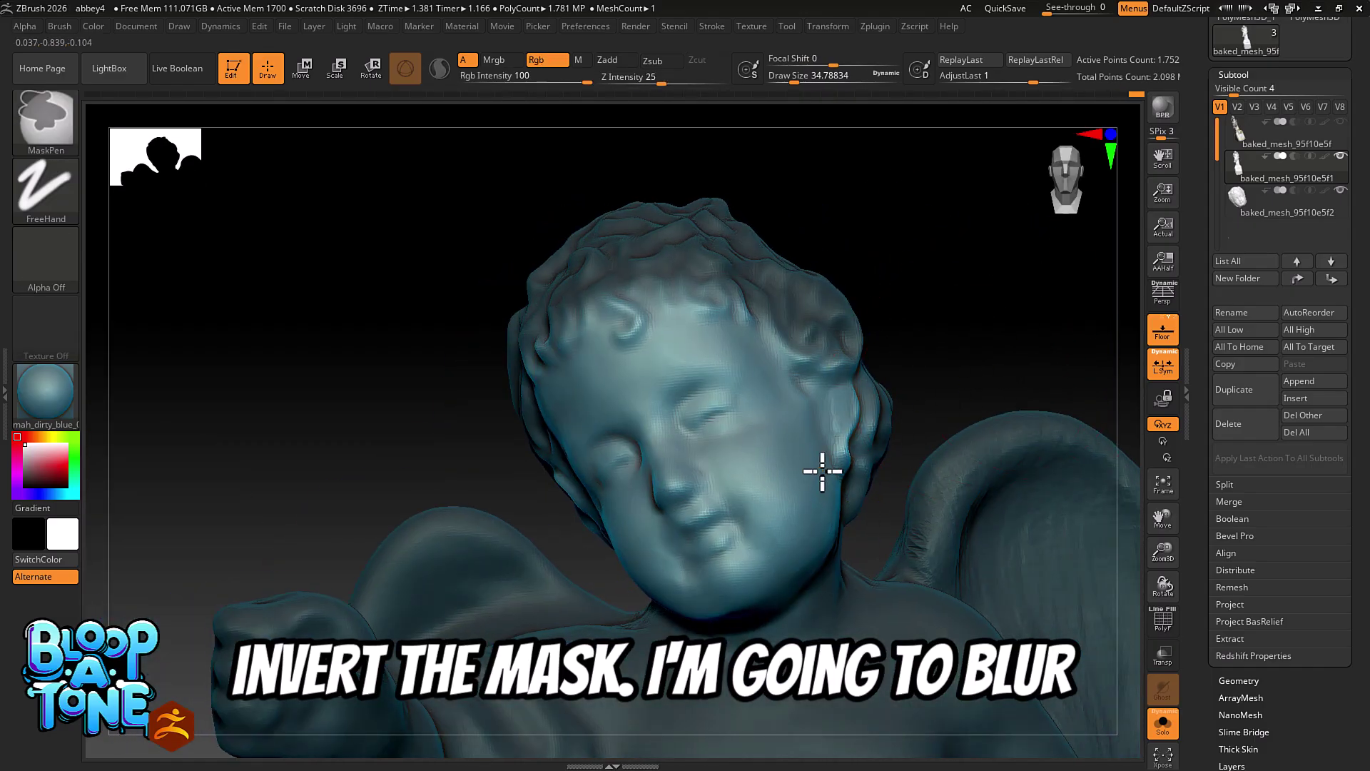
pyautogui.moveTo(945, 373); pyautogui.dragTo(979, 346)
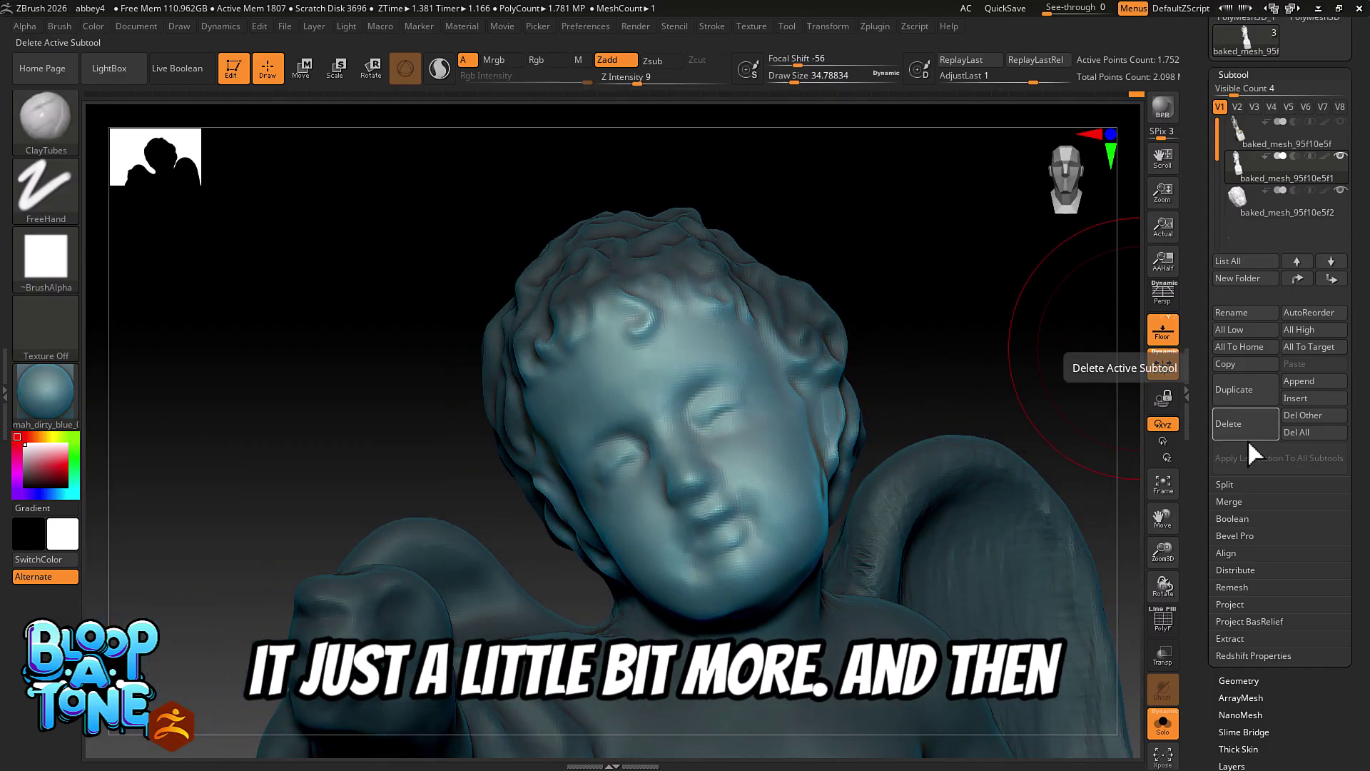
# - Compare the sculpted head's alignment with the statue's face by switching subtools and toggling Solo mode
pyautogui.click(1300, 222)
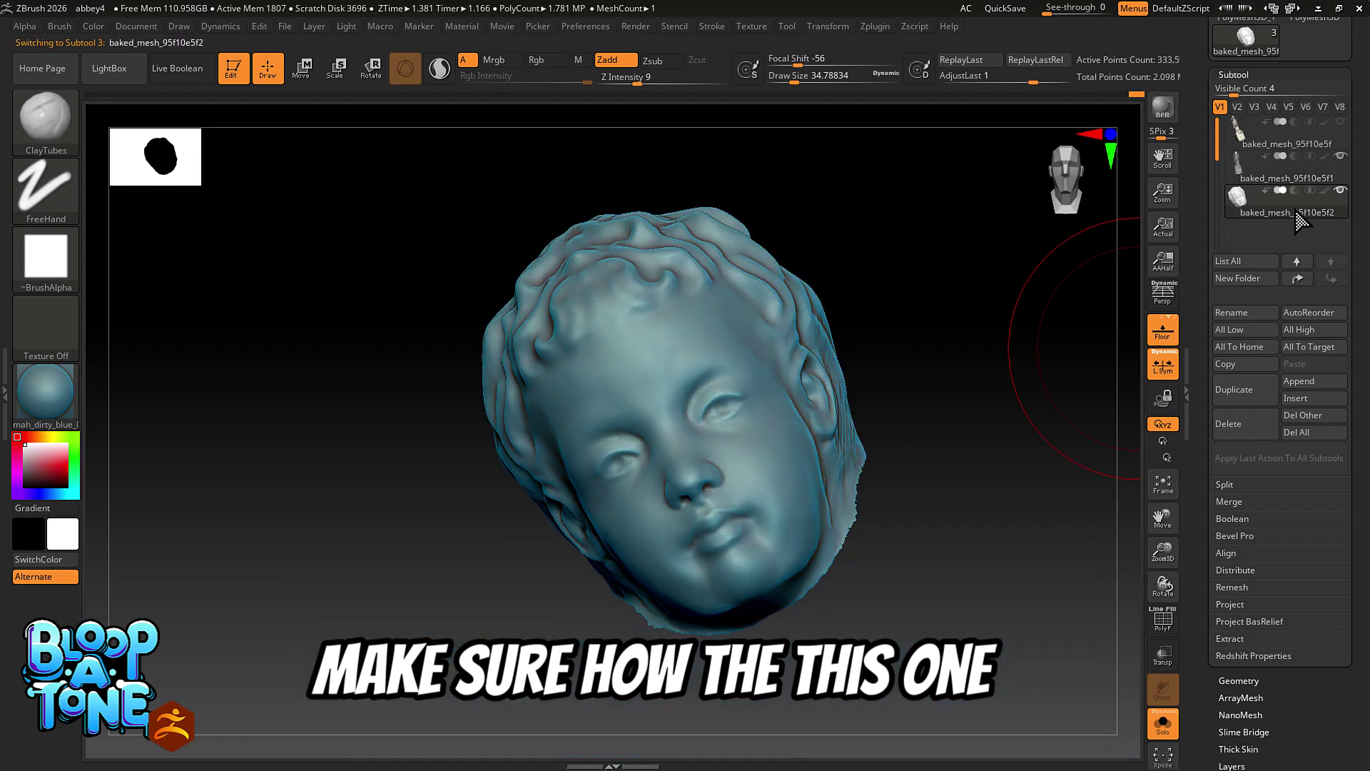
pyautogui.moveTo(1297, 184)
pyautogui.click(1288, 175)
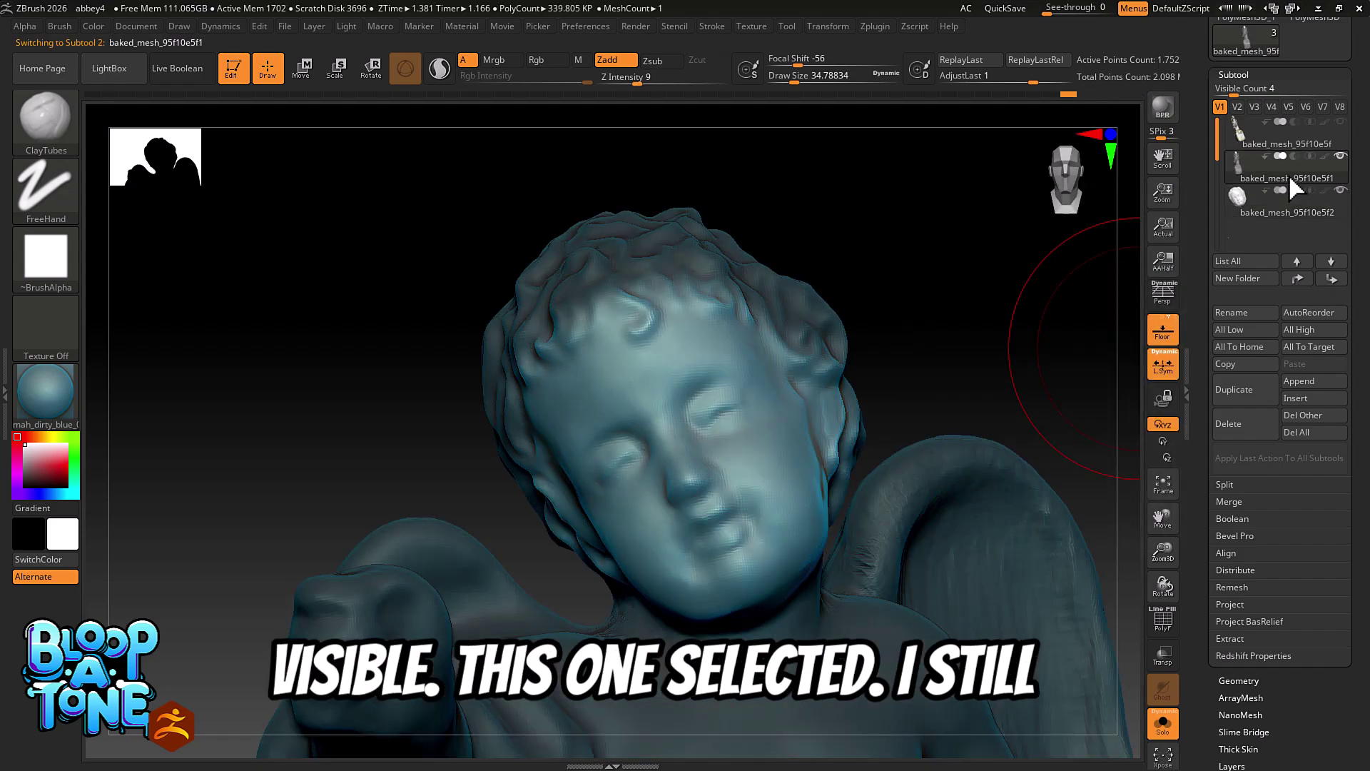
pyautogui.scroll(-3, 1206, 519)
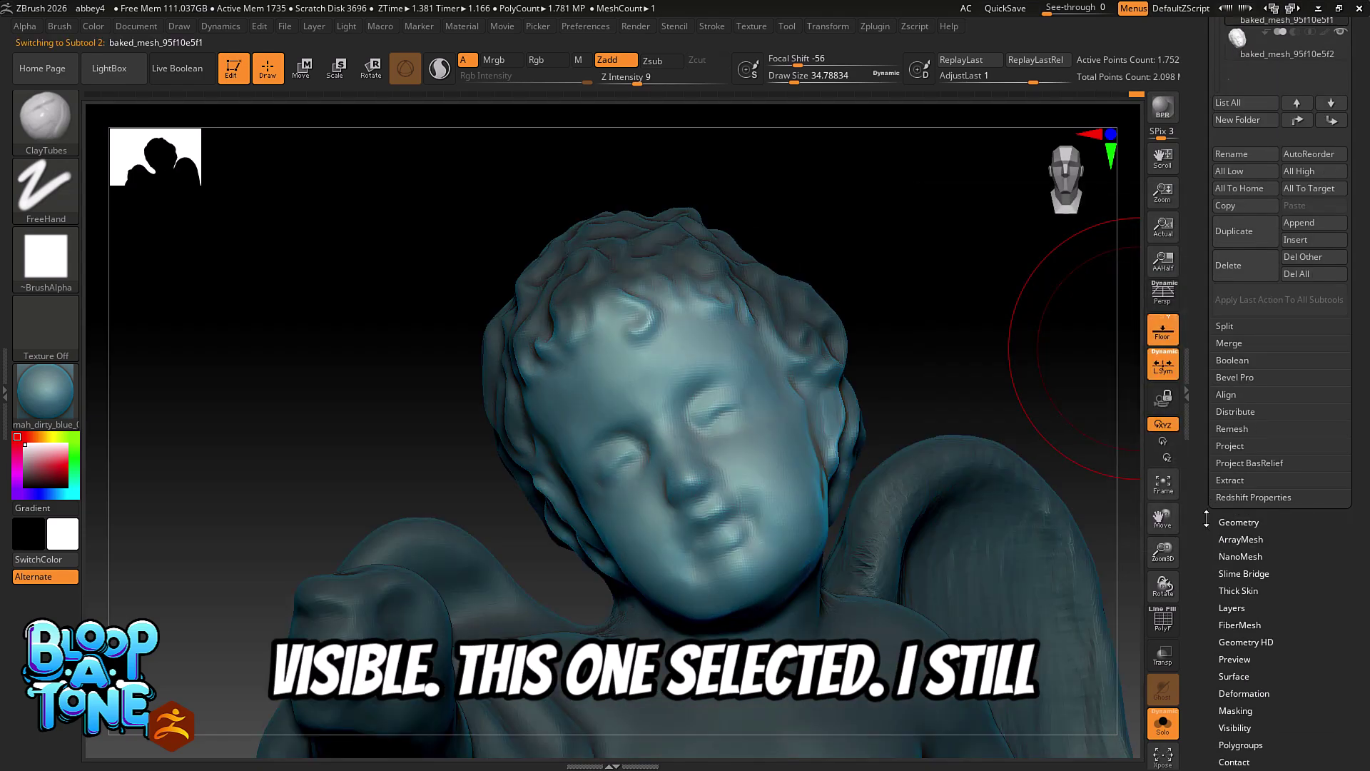
pyautogui.click(1163, 725)
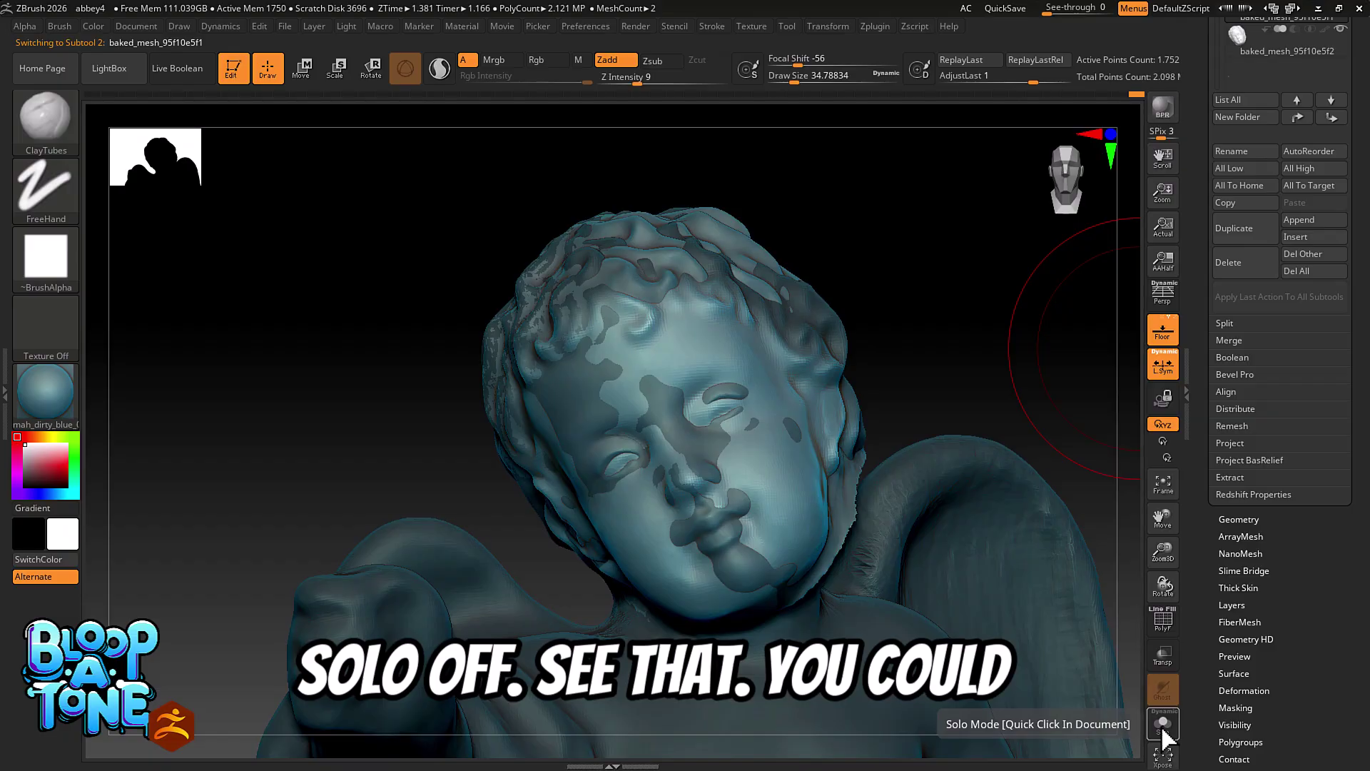
pyautogui.click(1163, 725)
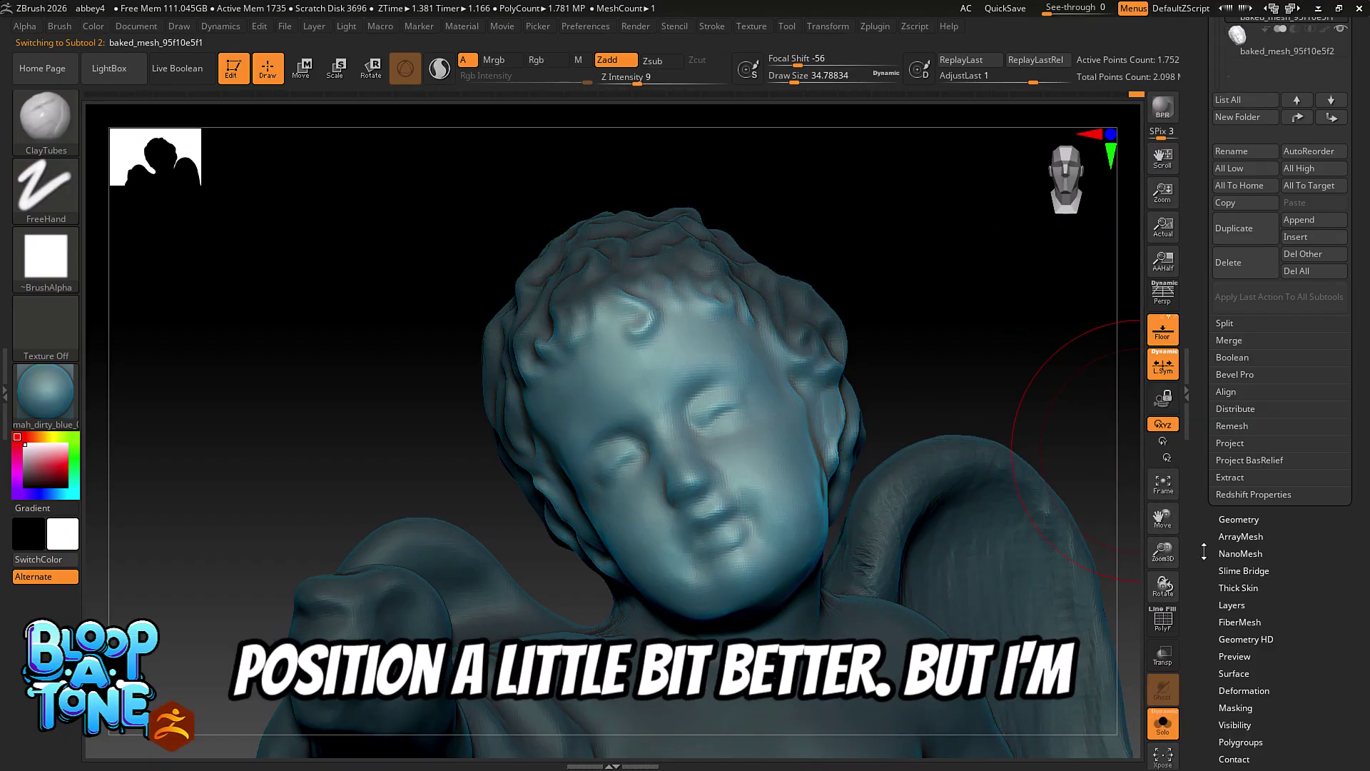
# - Project the sculpted head's geometry onto the statue's unmasked face with ProjectAll
pyautogui.scroll(-3, 1210, 485)
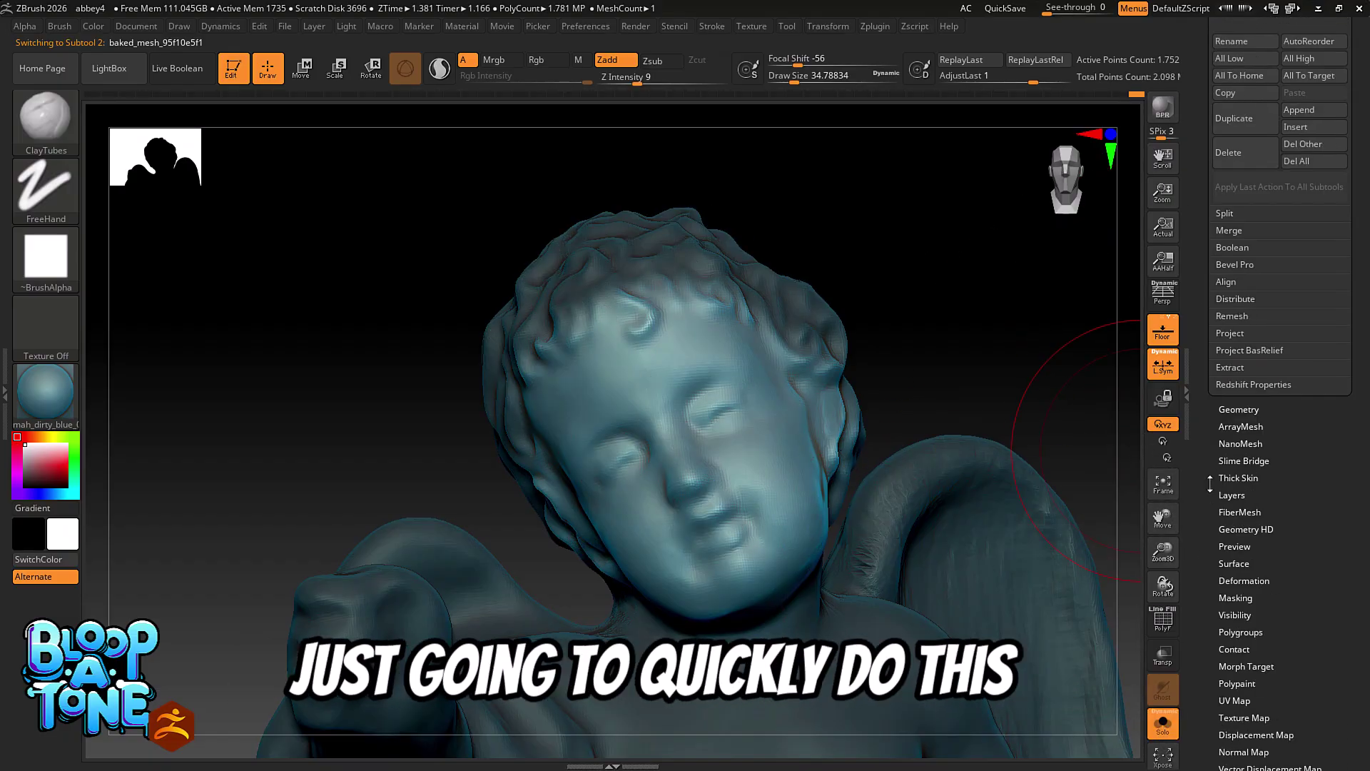
pyautogui.click(1242, 332)
pyautogui.moveTo(877, 359)
pyautogui.mouseDown()
pyautogui.moveTo(777, 376)
pyautogui.moveTo(856, 385)
pyautogui.mouseUp()
pyautogui.scroll(5, 1222, 360)
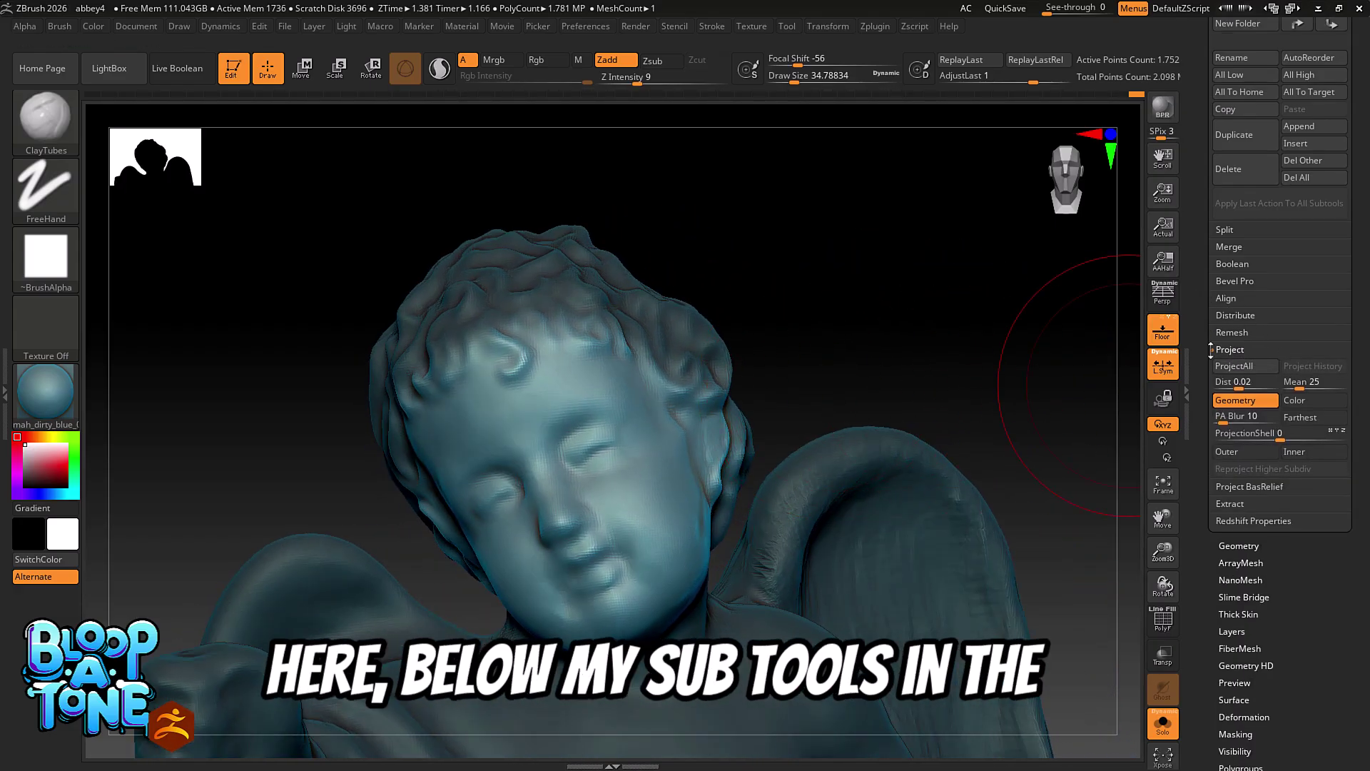
pyautogui.scroll(-2, 1222, 361)
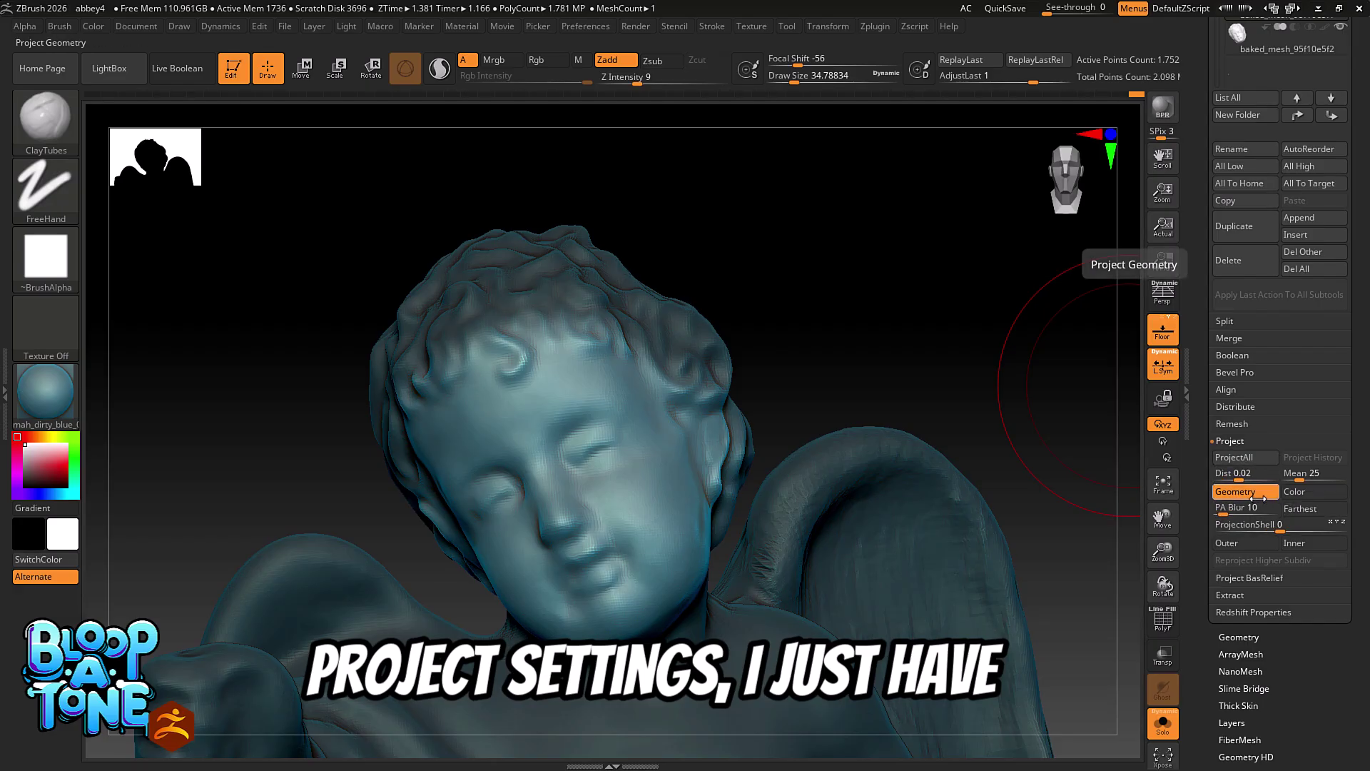
pyautogui.click(1248, 454)
pyautogui.moveTo(1081, 460)
pyautogui.mouseDown()
pyautogui.moveTo(1070, 400)
pyautogui.moveTo(1092, 354)
pyautogui.mouseUp()
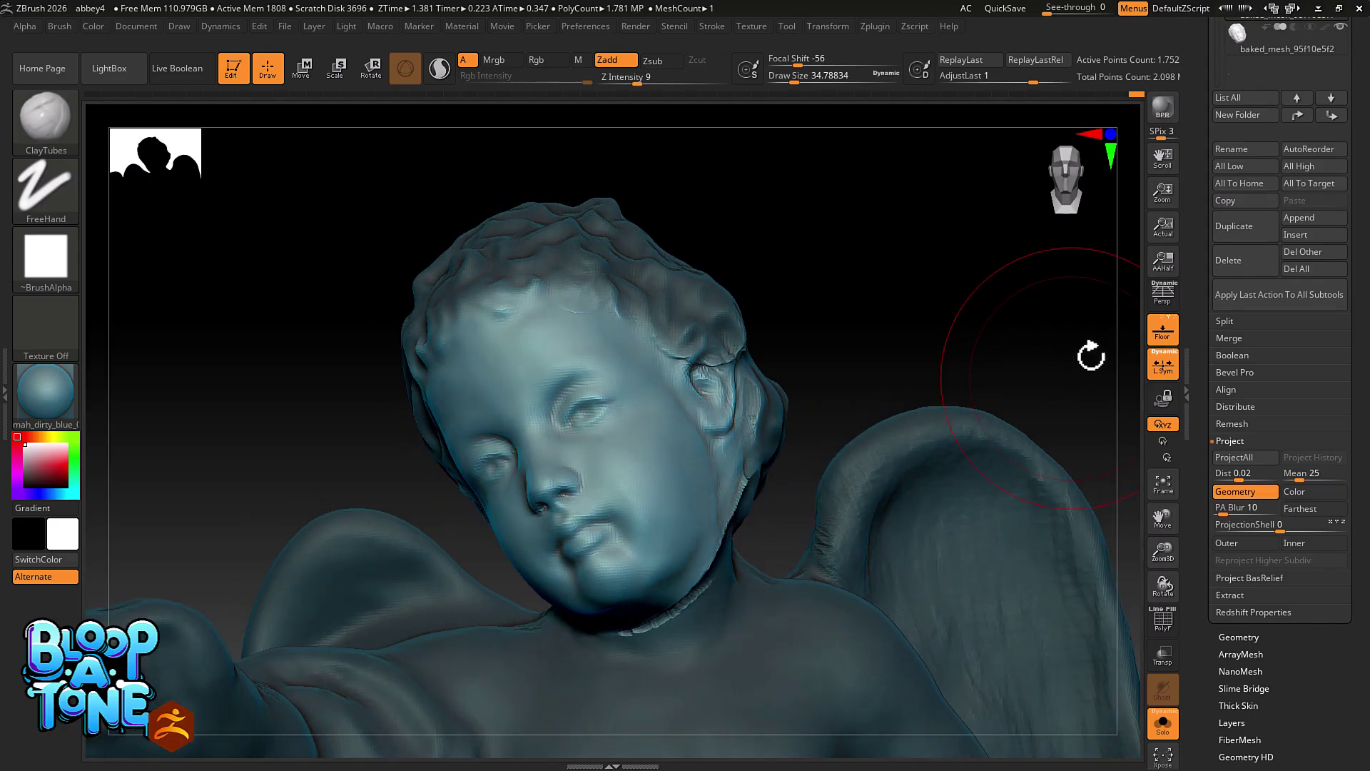
# - Clear the mask and smooth the projection seams around the ear, jaw and neck at a draw size of about 17
pyautogui.moveTo(907, 361)
pyautogui.mouseDown()
pyautogui.moveTo(875, 358)
pyautogui.moveTo(909, 358)
pyautogui.moveTo(911, 328)
pyautogui.mouseUp()
pyautogui.moveTo(820, 389)
pyautogui.keyDown('ctrl'); pyautogui.mouseDown()
pyautogui.moveTo(787, 473)
pyautogui.moveTo(732, 506)
pyautogui.mouseUp(); pyautogui.keyUp('ctrl')
pyautogui.press('[')
pyautogui.press('[')
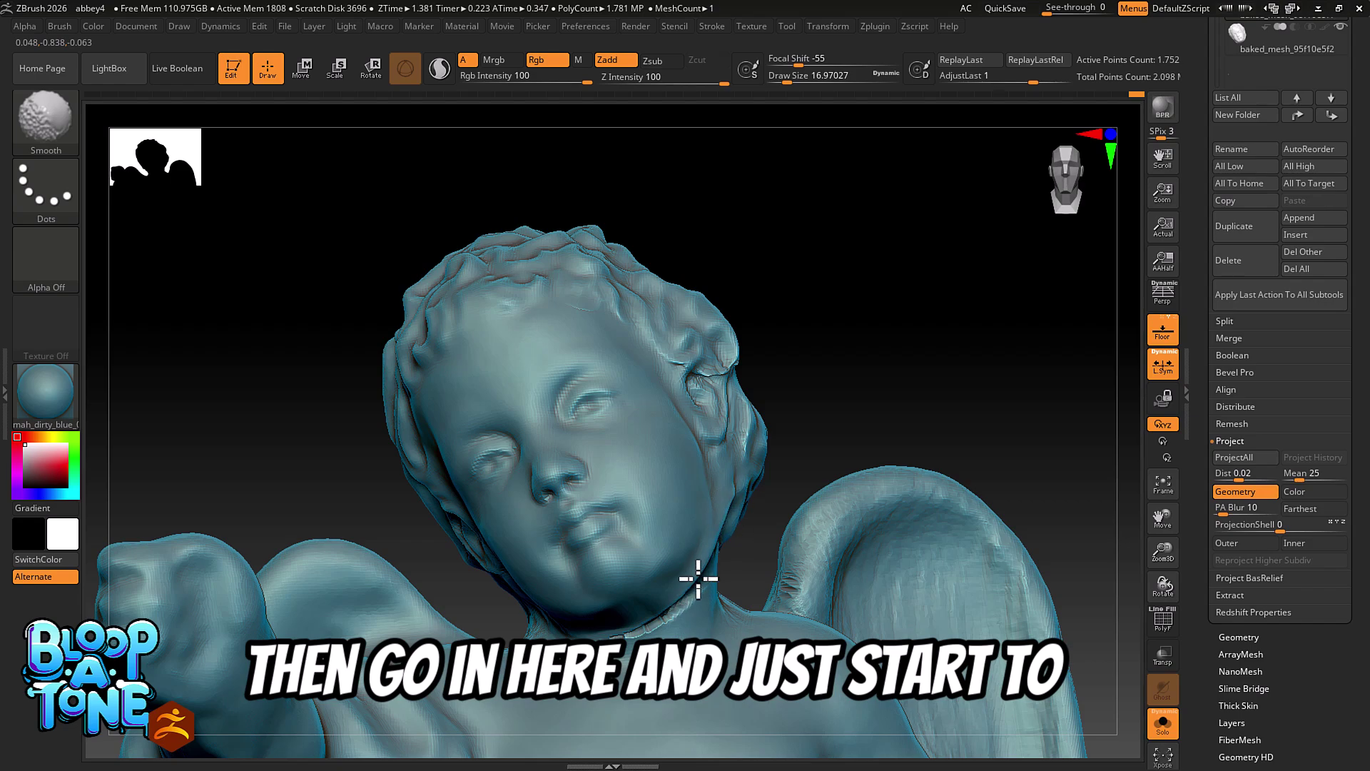
pyautogui.moveTo(849, 400)
pyautogui.mouseDown()
pyautogui.moveTo(820, 435)
pyautogui.moveTo(803, 433)
pyautogui.mouseUp()
pyautogui.moveTo(678, 346)
pyautogui.keyDown('shift'); pyautogui.mouseDown()
pyautogui.moveTo(722, 339)
pyautogui.moveTo(726, 473)
pyautogui.mouseUp(); pyautogui.keyUp('shift')
pyautogui.moveTo(863, 349)
pyautogui.keyDown('alt'); pyautogui.mouseDown()
pyautogui.moveTo(777, 285)
pyautogui.moveTo(848, 274)
pyautogui.mouseUp(); pyautogui.keyUp('alt')
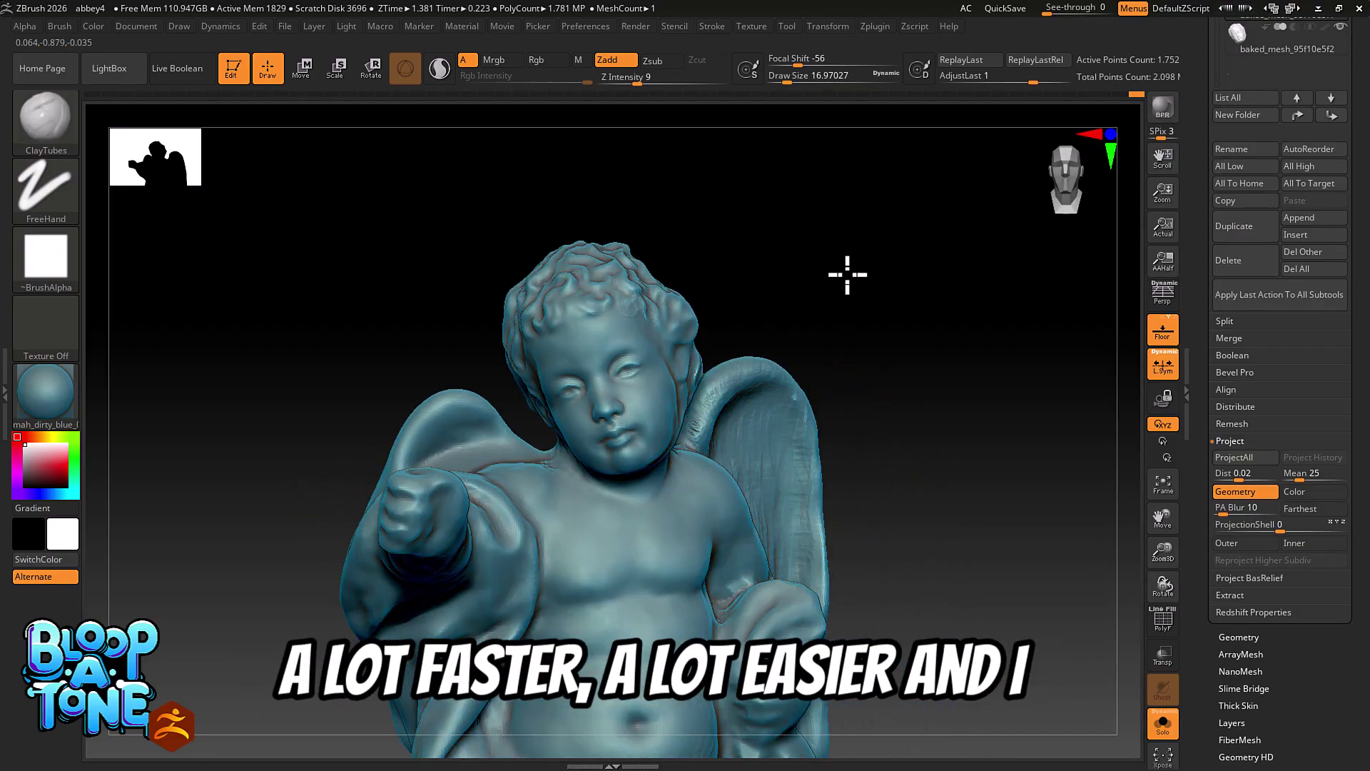
pyautogui.moveTo(983, 578); pyautogui.dragTo(977, 558, button='right')
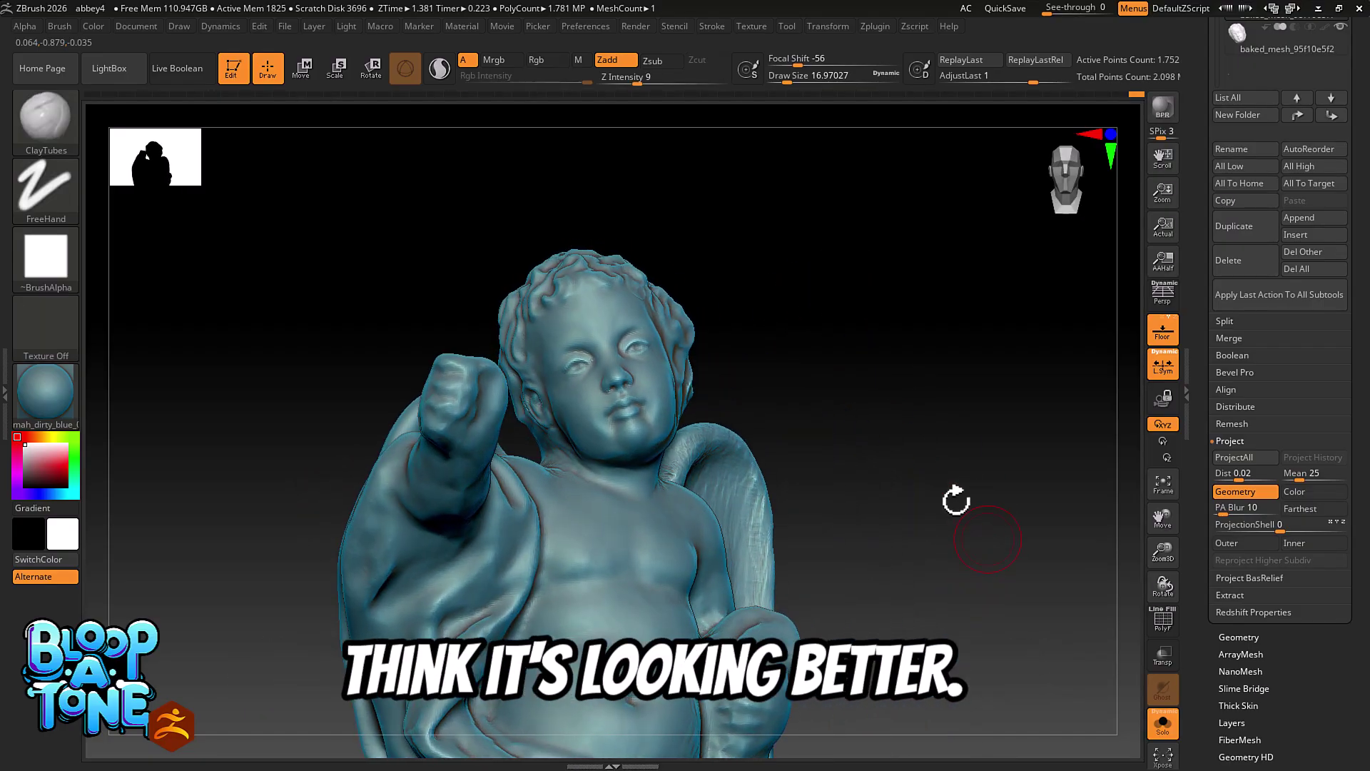